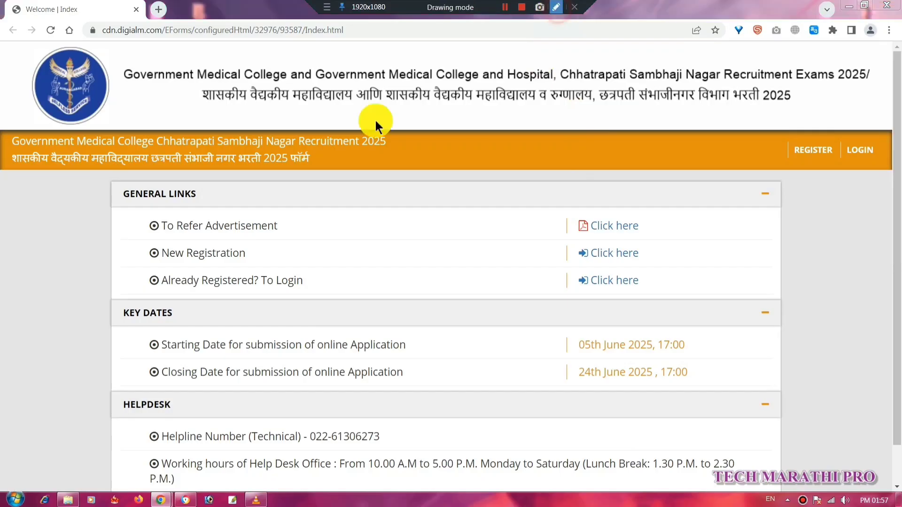
Open the GMCHSN registration form in a new tab from the REGISTER banner.
{"action": "left_click", "coordinate": [195, 92]}
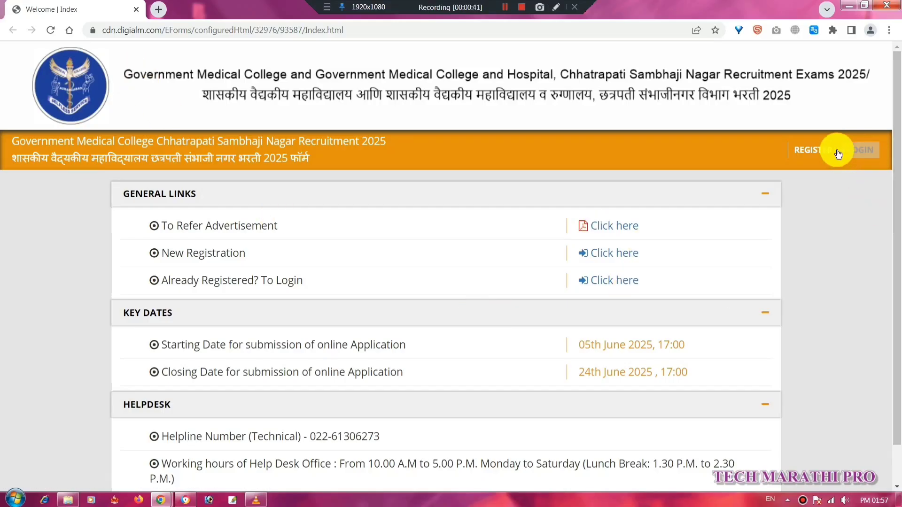
{"action": "left_click", "coordinate": [807, 150]}
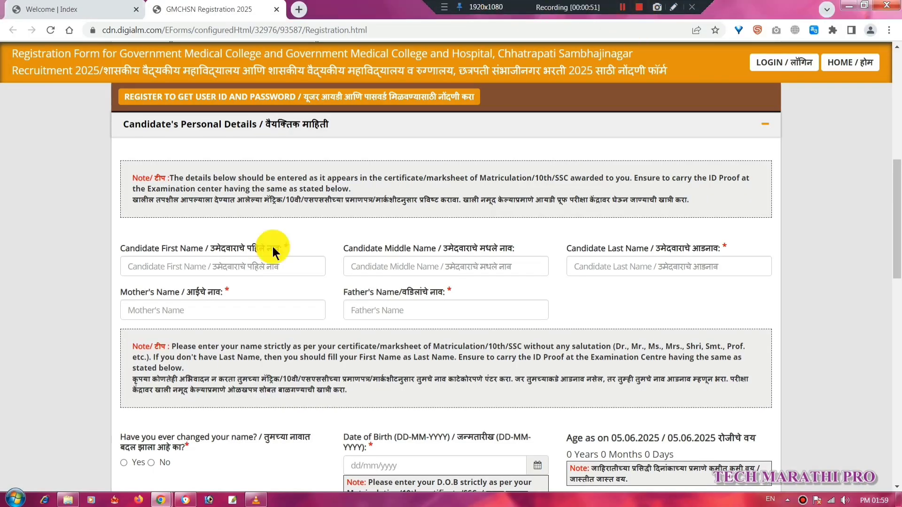
{"action": "left_click", "coordinate": [673, 7]}
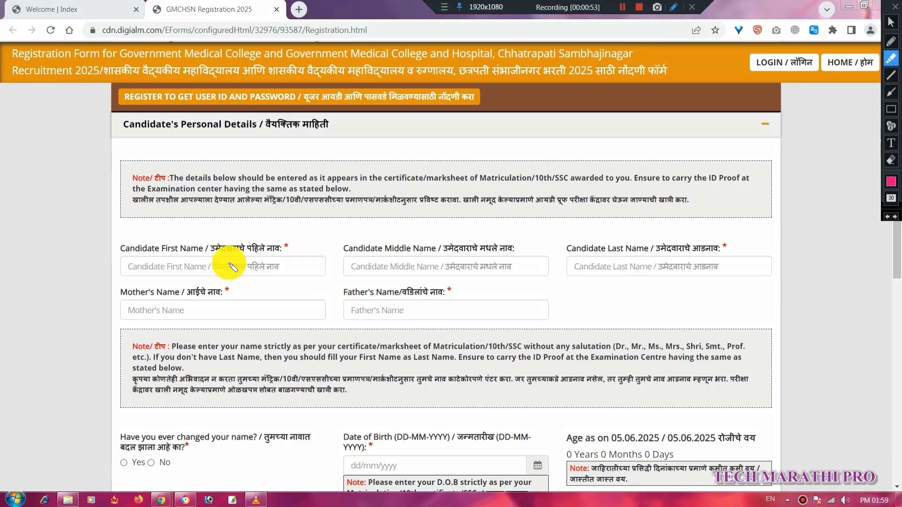
Highlight the field labels of the empty Candidate's Personal Details section.
{"action": "left_click_drag", "start_coordinate": [140, 248], "coordinate": [286, 247]}
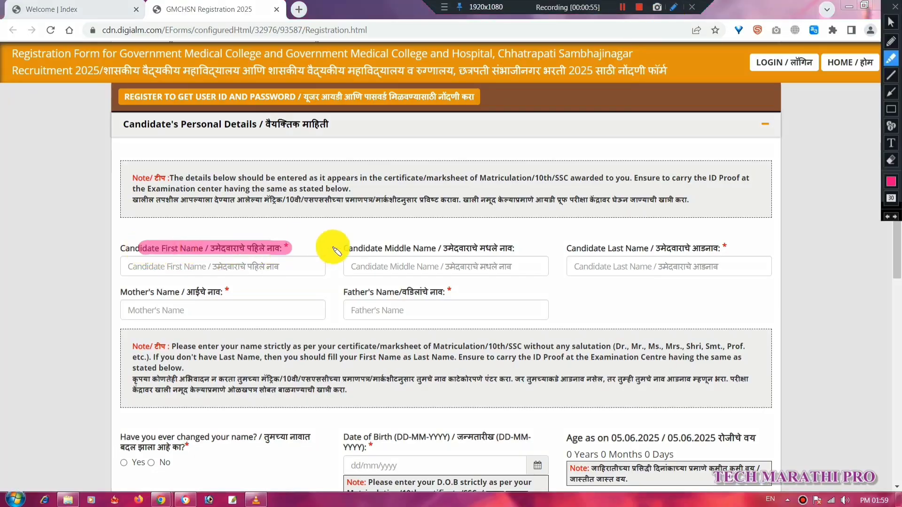
{"action": "left_click_drag", "start_coordinate": [354, 248], "coordinate": [521, 249]}
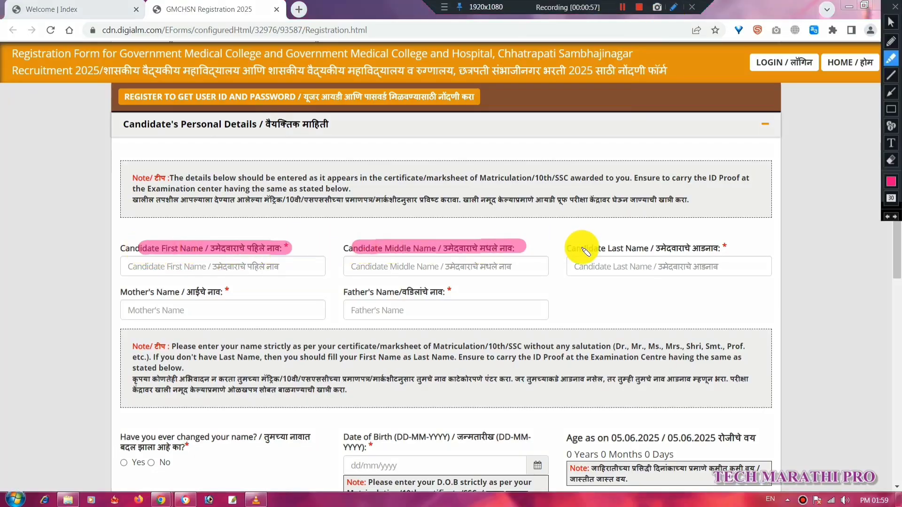
{"action": "left_click_drag", "start_coordinate": [578, 248], "coordinate": [728, 249]}
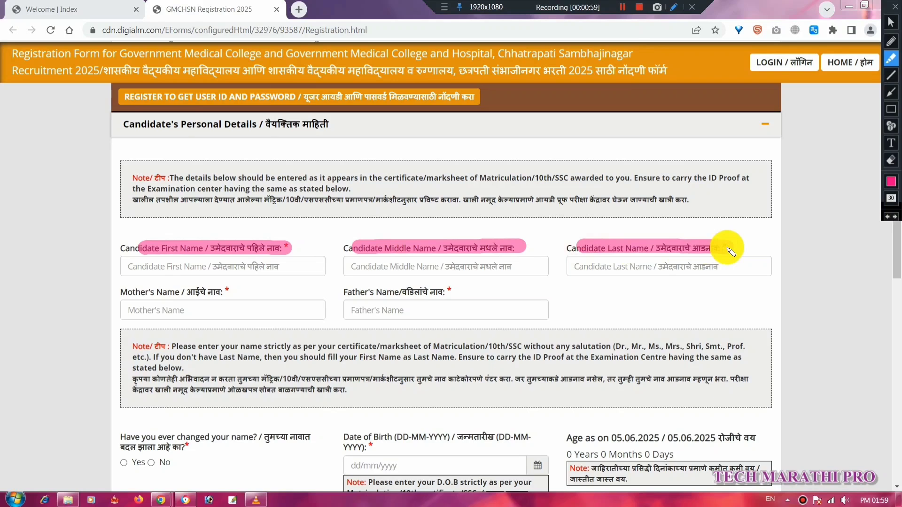
{"action": "left_click", "coordinate": [137, 294]}
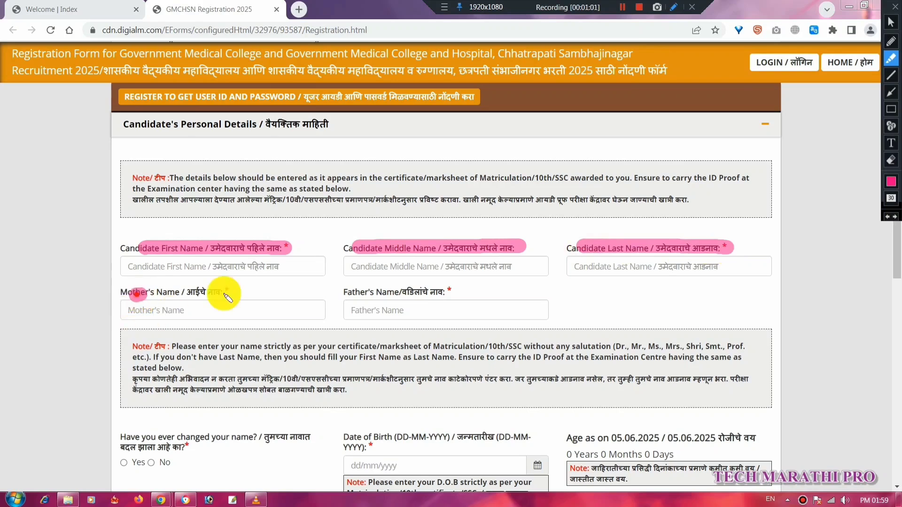
{"action": "left_click_drag", "start_coordinate": [225, 296], "coordinate": [251, 292]}
{"action": "left_click_drag", "start_coordinate": [369, 292], "coordinate": [491, 292]}
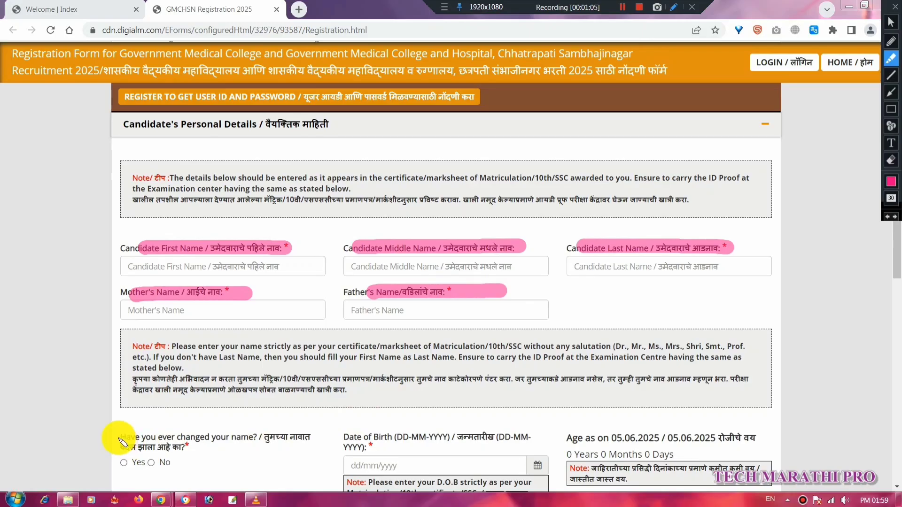
{"action": "left_click_drag", "start_coordinate": [118, 438], "coordinate": [317, 437]}
{"action": "left_click_drag", "start_coordinate": [113, 448], "coordinate": [197, 450]}
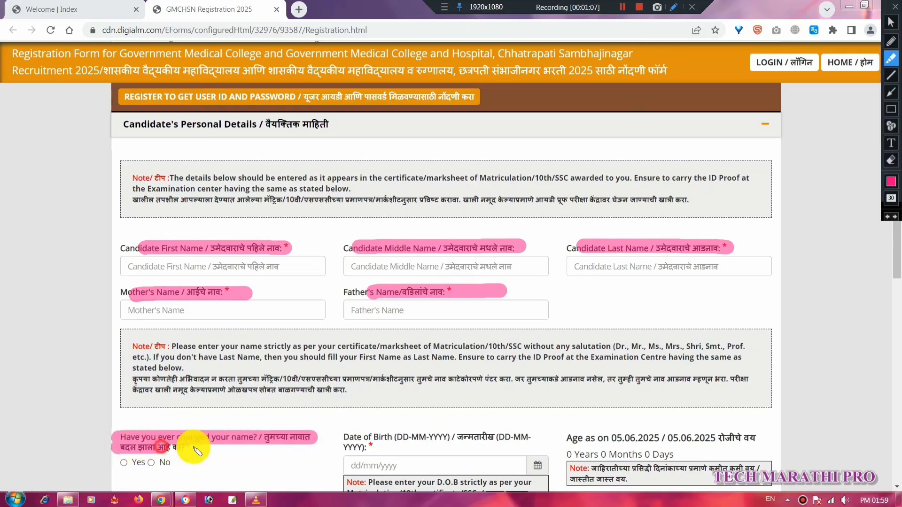
{"action": "left_click_drag", "start_coordinate": [112, 463], "coordinate": [254, 449]}
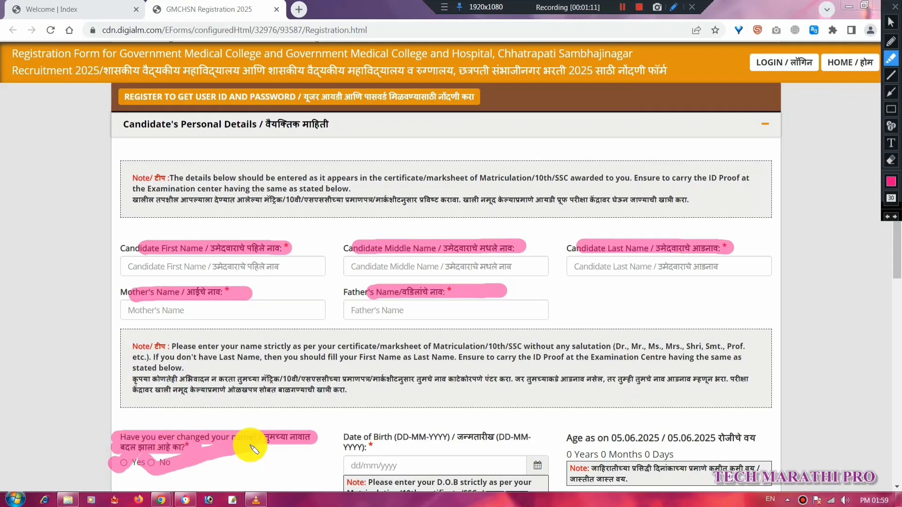
{"action": "left_click_drag", "start_coordinate": [346, 437], "coordinate": [361, 438]}
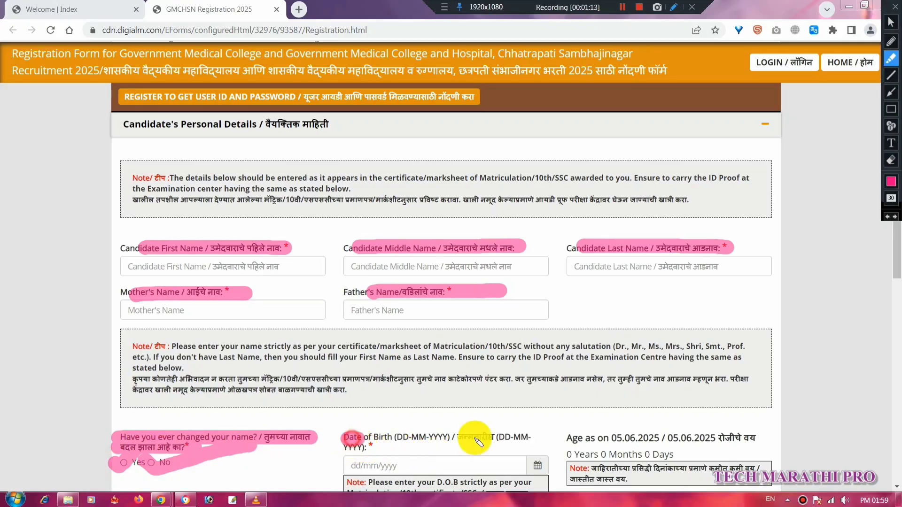
{"action": "mouse_move", "coordinate": [476, 442]}
{"action": "left_mouse_down"}
{"action": "mouse_move", "coordinate": [347, 453]}
{"action": "mouse_move", "coordinate": [425, 449]}
{"action": "left_mouse_up"}
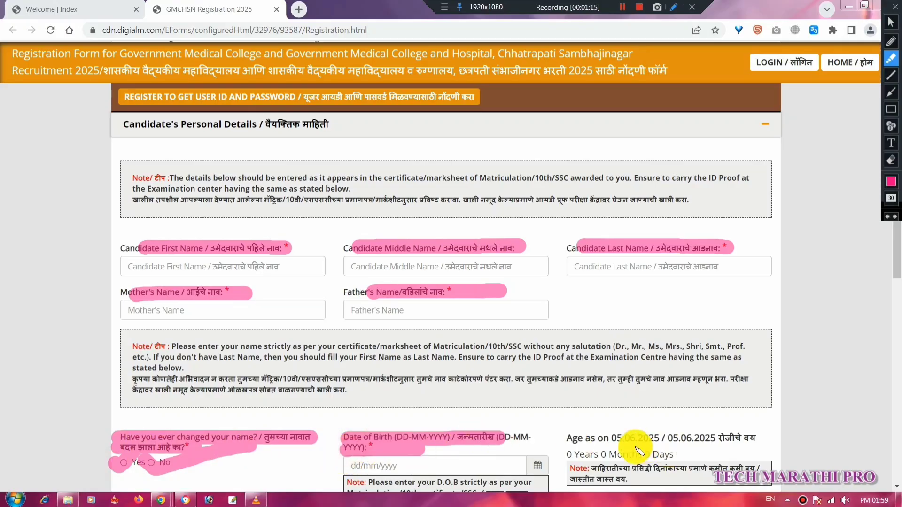
Set the candidate's gender to Male.
{"action": "scroll", "coordinate": [585, 442], "scroll_direction": "down", "scroll_amount": 10}
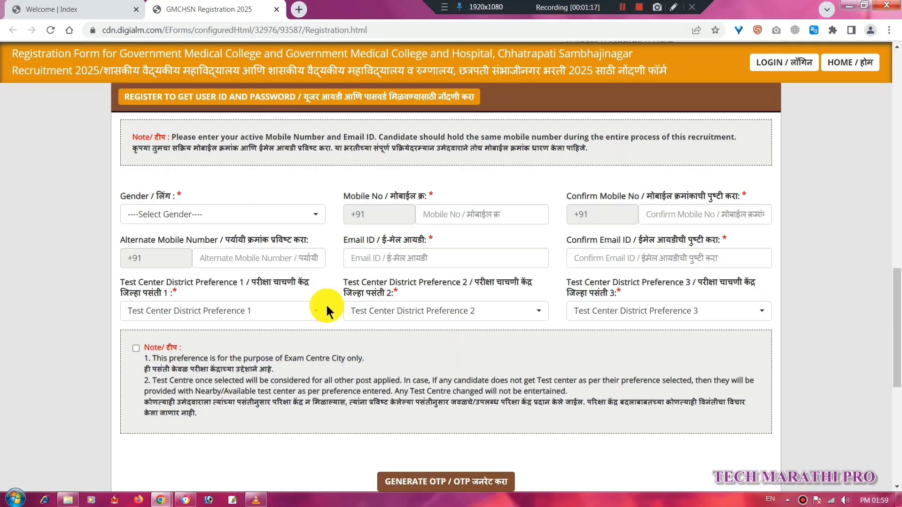
{"action": "left_click", "coordinate": [288, 214]}
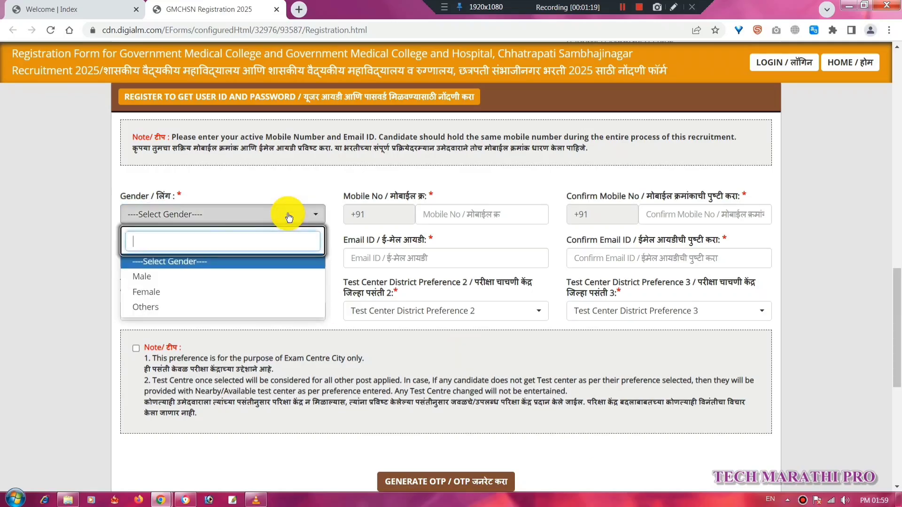
{"action": "left_click", "coordinate": [137, 277]}
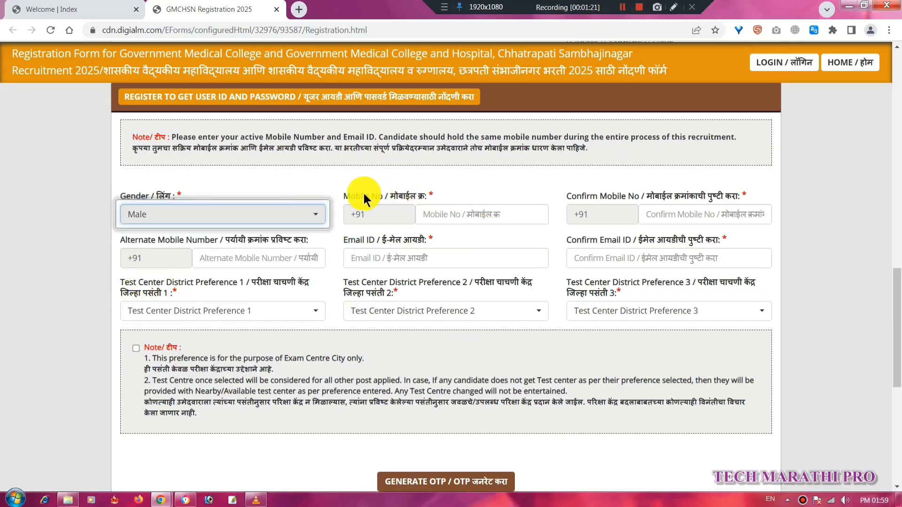
Highlight the remaining personal-detail field labels on the form.
{"action": "left_click_drag", "start_coordinate": [351, 196], "coordinate": [425, 197]}
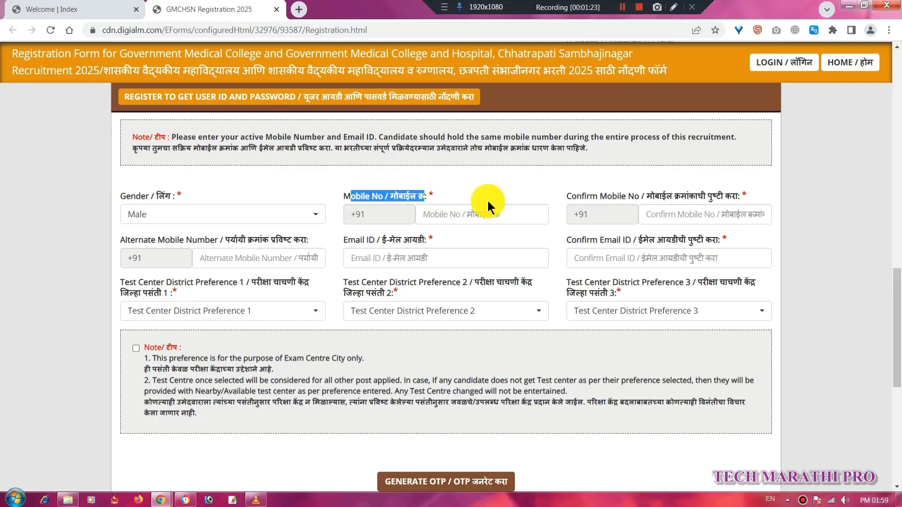
{"action": "left_click_drag", "start_coordinate": [566, 196], "coordinate": [613, 196]}
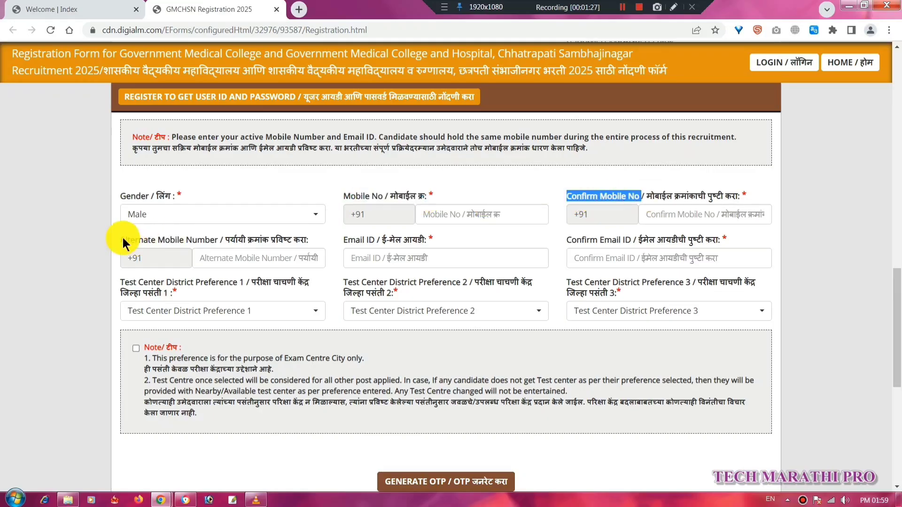
{"action": "left_click_drag", "start_coordinate": [123, 239], "coordinate": [427, 242]}
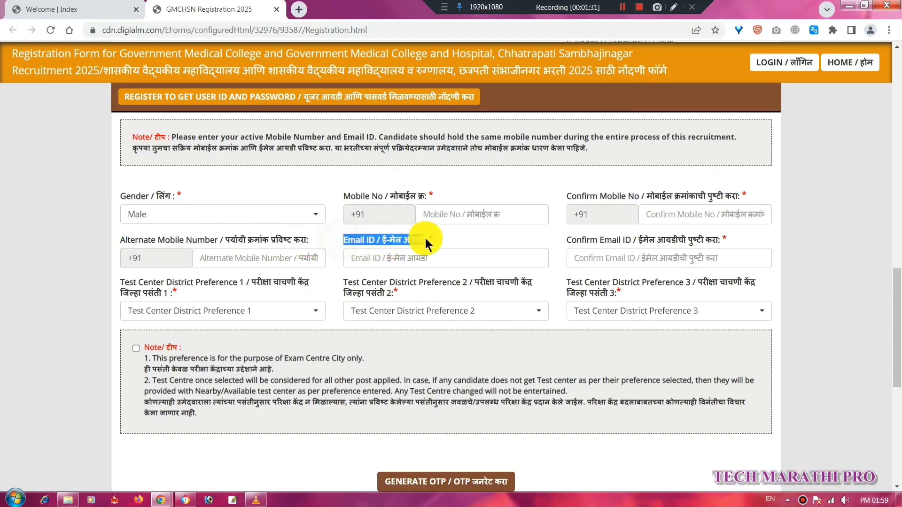
{"action": "left_click_drag", "start_coordinate": [563, 238], "coordinate": [695, 242]}
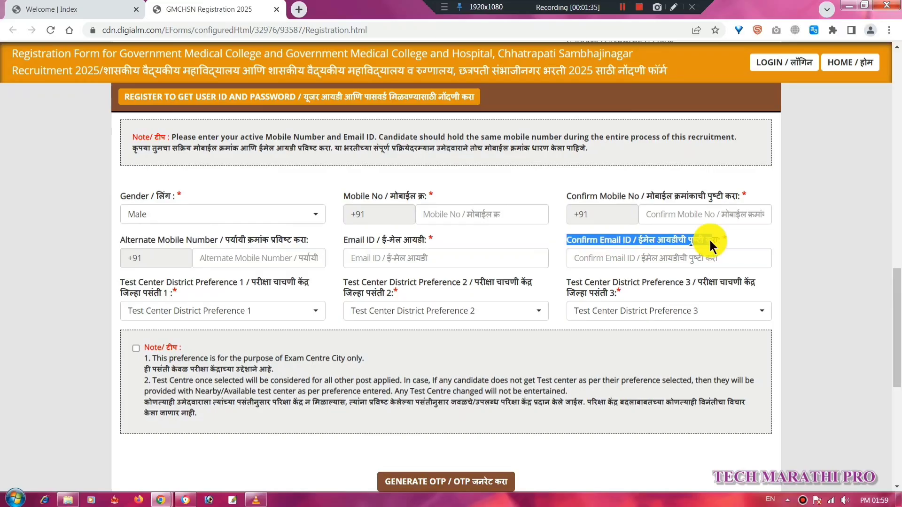
{"action": "left_click_drag", "start_coordinate": [122, 283], "coordinate": [246, 281]}
Choose Ratnagiri, Kolhapur and Pune as test centre district preferences 1, 2 and 3.
{"action": "left_click", "coordinate": [298, 315]}
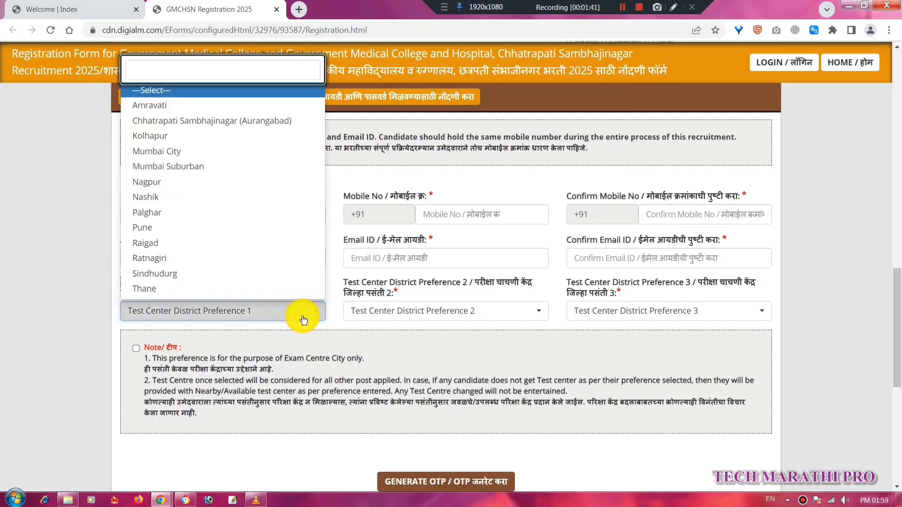
{"action": "left_click", "coordinate": [176, 258]}
{"action": "left_click", "coordinate": [480, 312]}
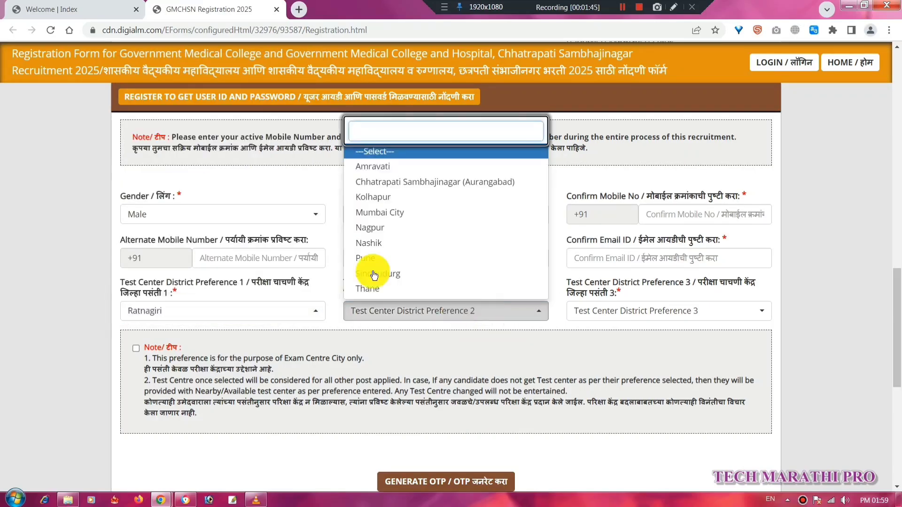
{"action": "left_click", "coordinate": [379, 197]}
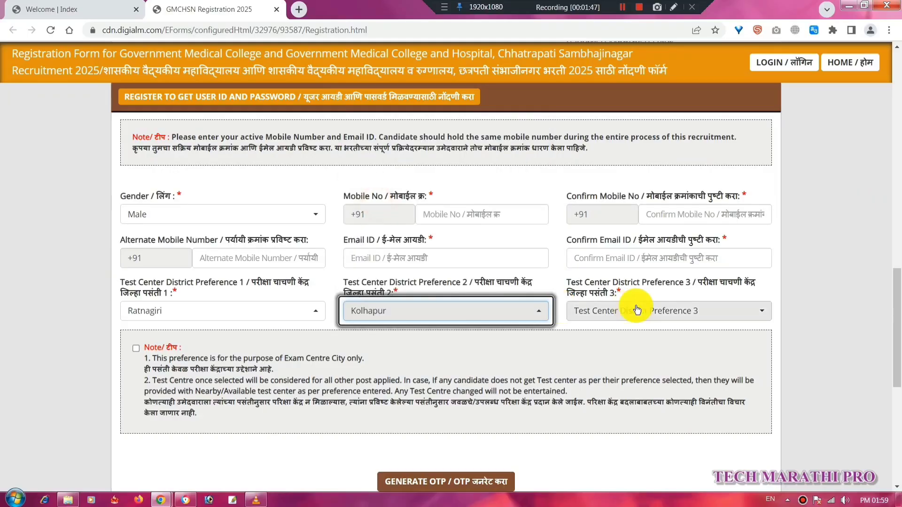
{"action": "left_click", "coordinate": [632, 310]}
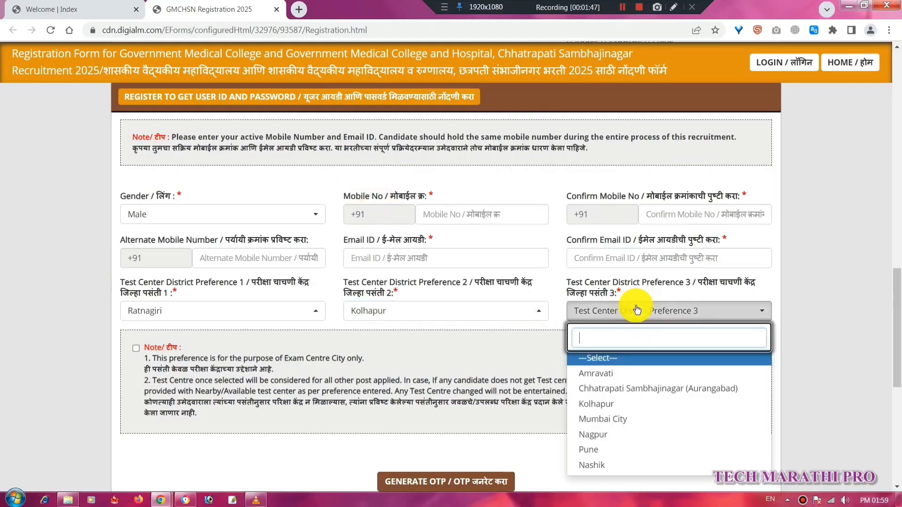
{"action": "left_click", "coordinate": [601, 451]}
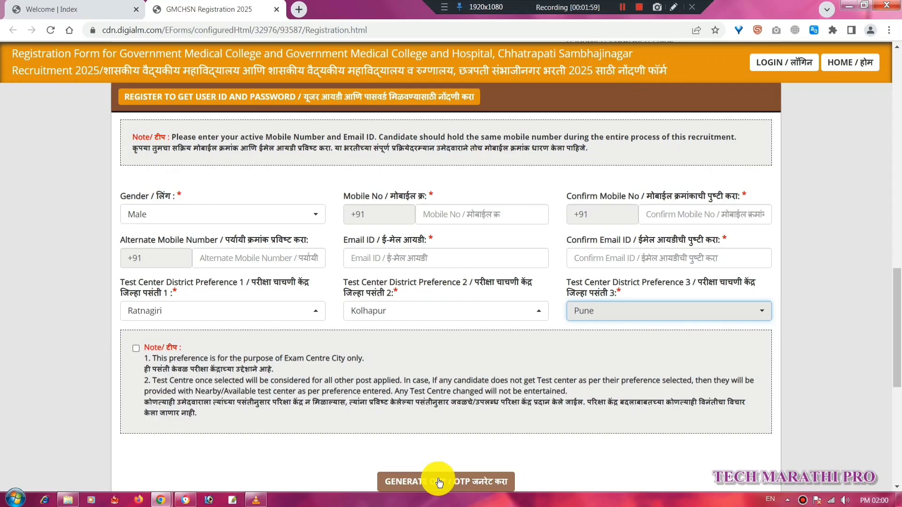
Accept the test centre note and request a mobile OTP using captcha 712799.
{"action": "scroll", "coordinate": [337, 230], "scroll_direction": "down", "scroll_amount": 4}
{"action": "left_click", "coordinate": [337, 230]}
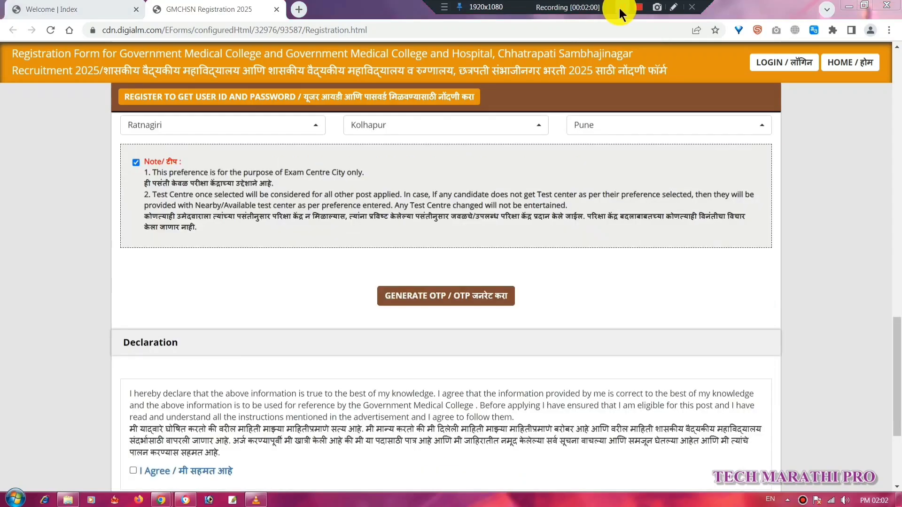
{"action": "left_click", "coordinate": [505, 305]}
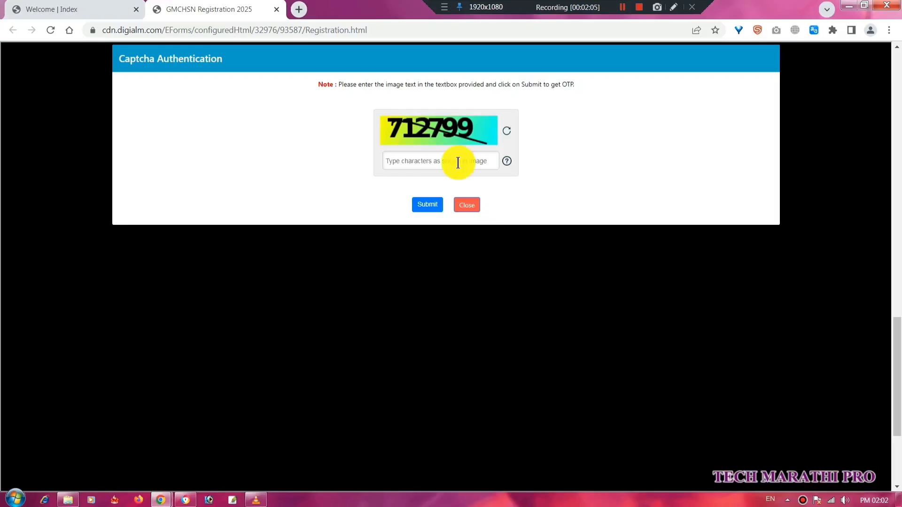
{"action": "left_click", "coordinate": [452, 163]}
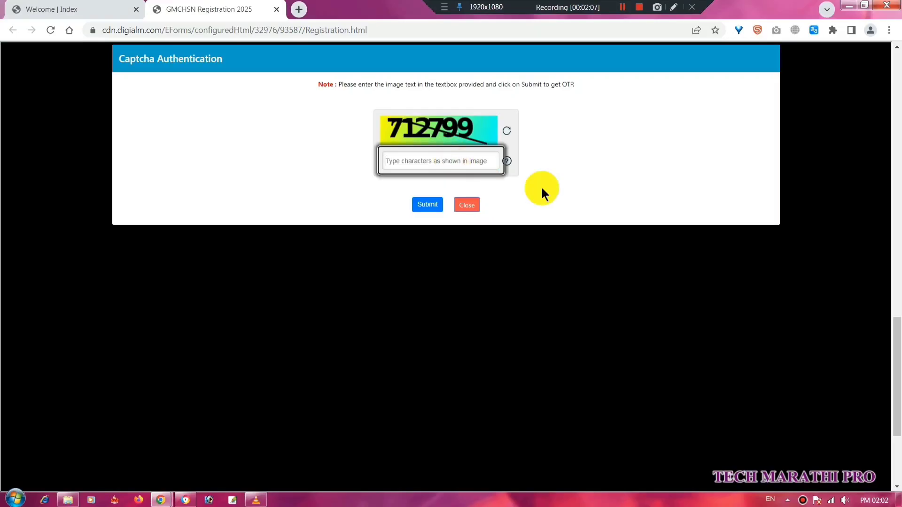
{"action": "type", "text": "712799"}
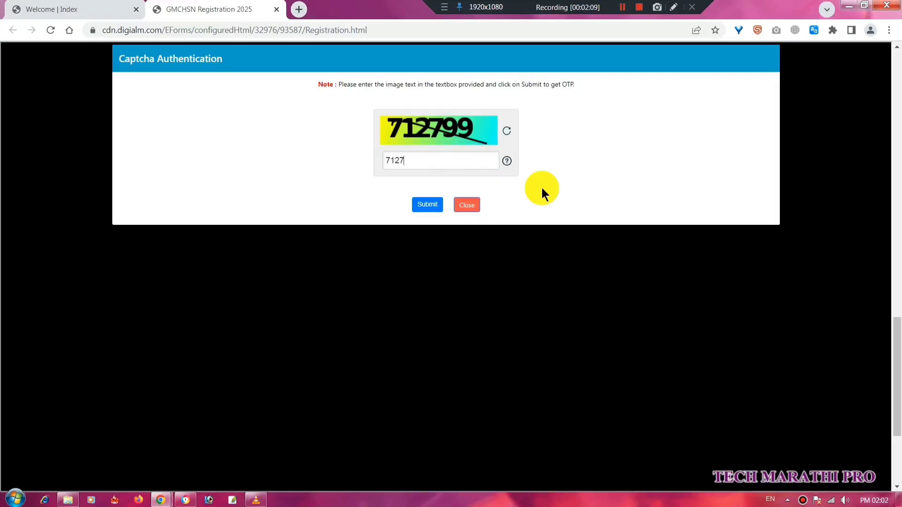
{"action": "left_click", "coordinate": [436, 208]}
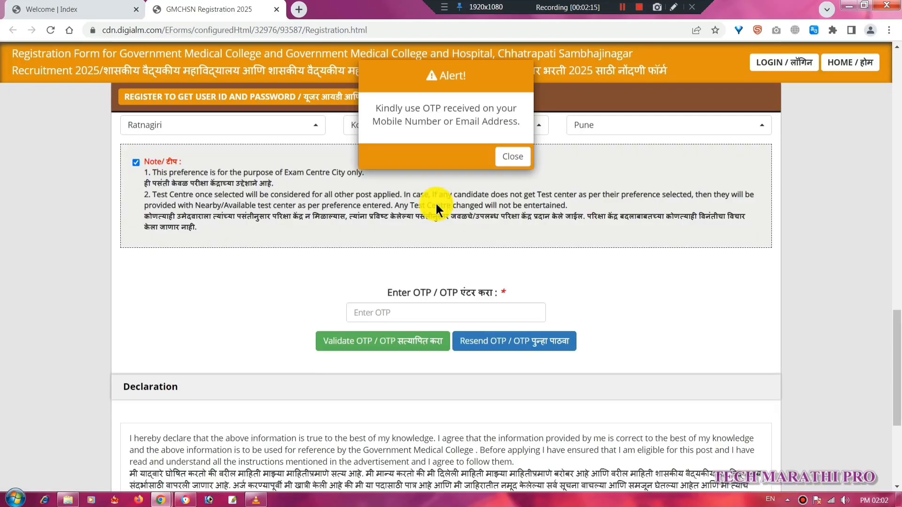
{"action": "left_click", "coordinate": [516, 166]}
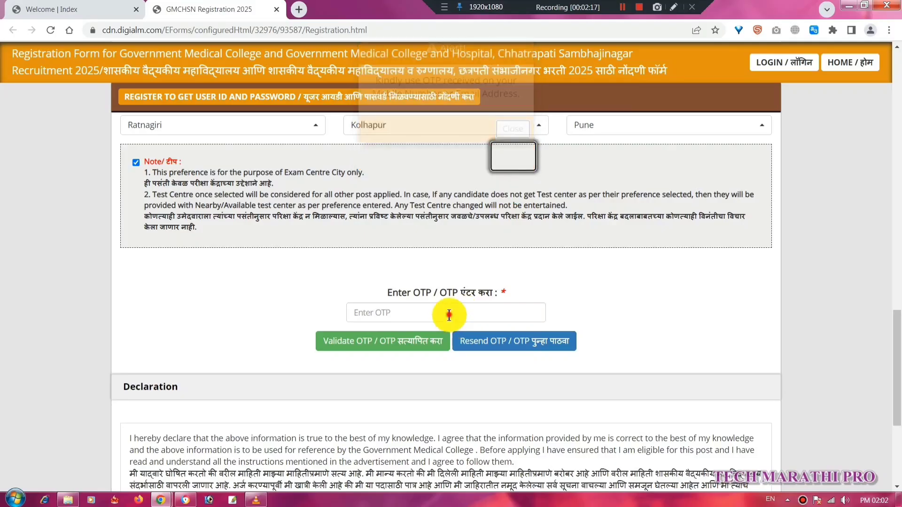
Enter the received OTP, validate it, and dismiss the success alert.
{"action": "left_click", "coordinate": [448, 313]}
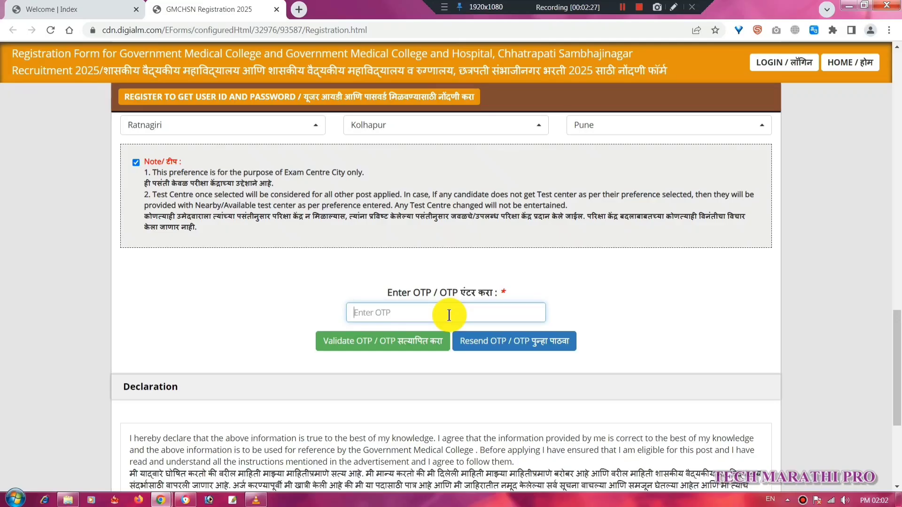
{"action": "type", "text": "123456"}
{"action": "left_click", "coordinate": [425, 351]}
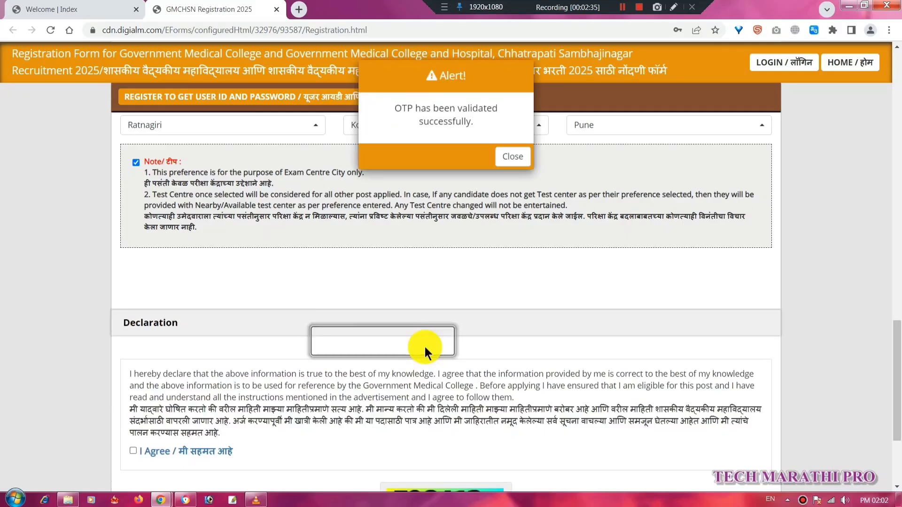
{"action": "left_click_drag", "start_coordinate": [397, 110], "coordinate": [498, 120]}
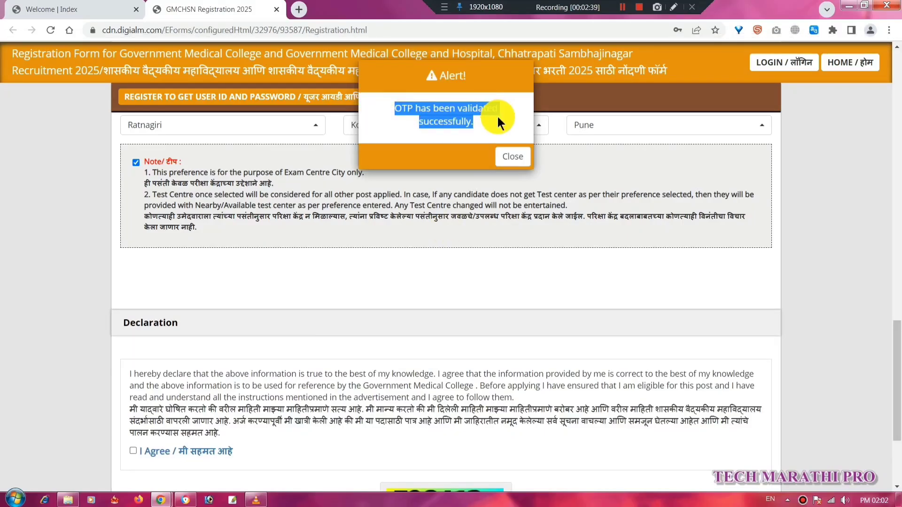
{"action": "left_click", "coordinate": [513, 156]}
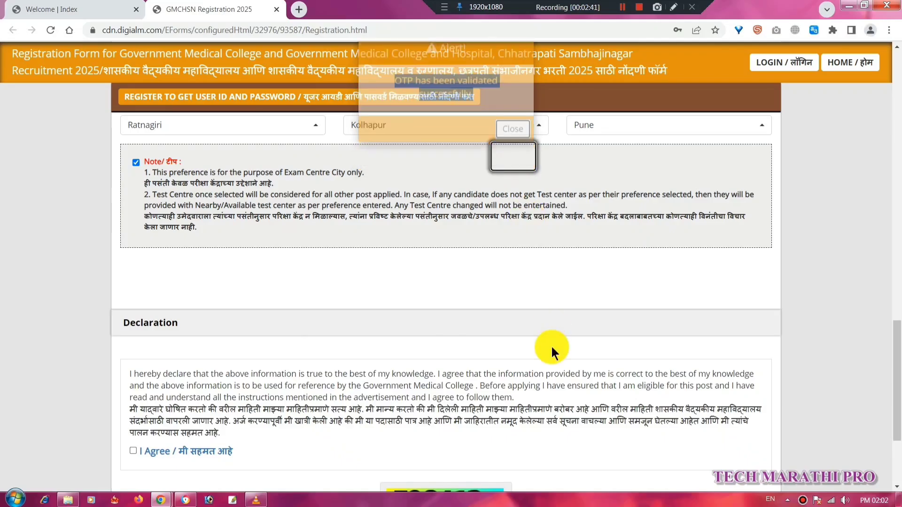
Tick I Agree on the declaration, enter captcha 598412, and reverify the form.
{"action": "scroll", "coordinate": [551, 348], "scroll_direction": "down", "scroll_amount": 3}
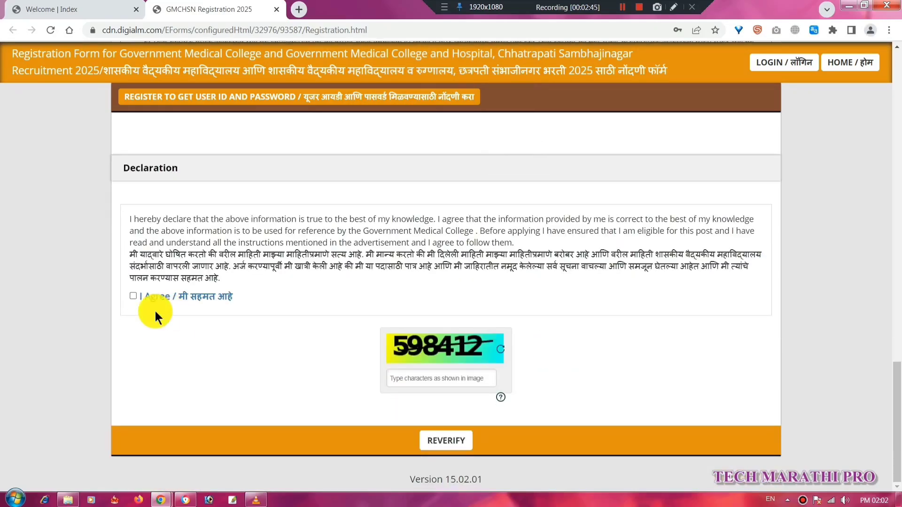
{"action": "left_click", "coordinate": [136, 298]}
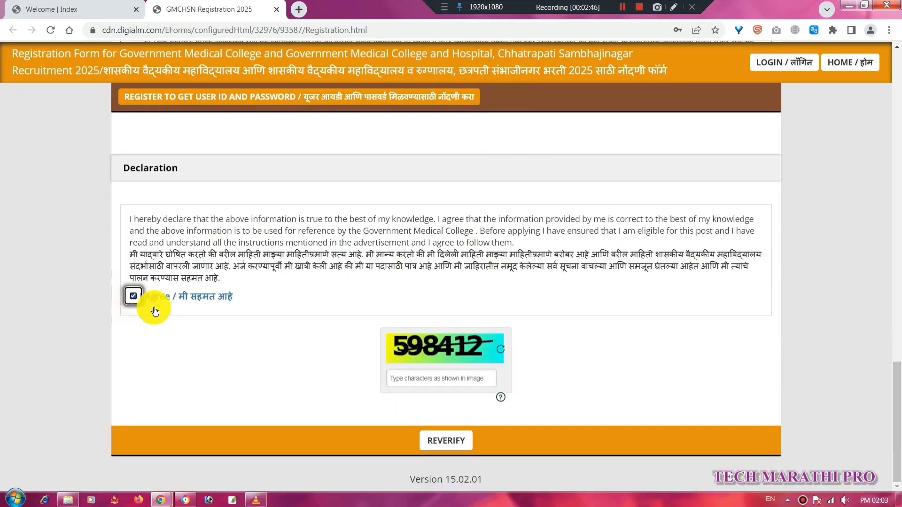
{"action": "left_click", "coordinate": [461, 377]}
{"action": "type", "text": "59"}
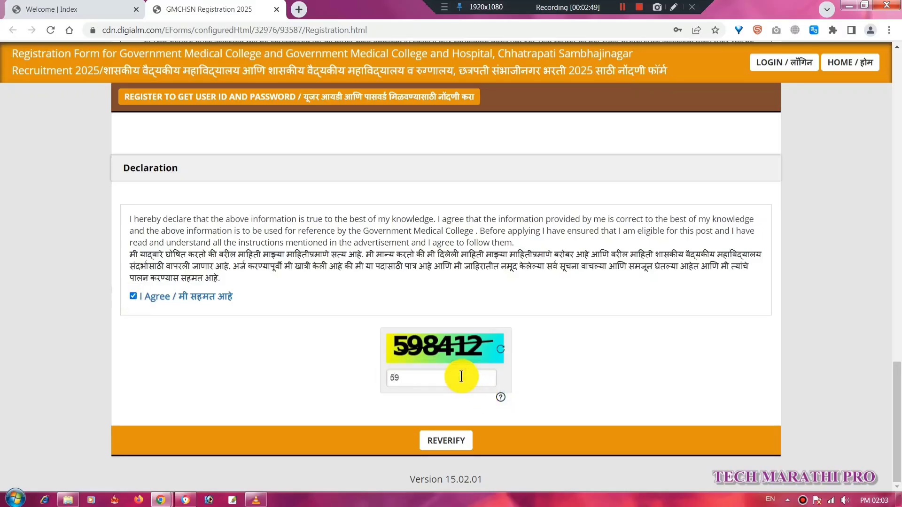
{"action": "type", "text": "8412"}
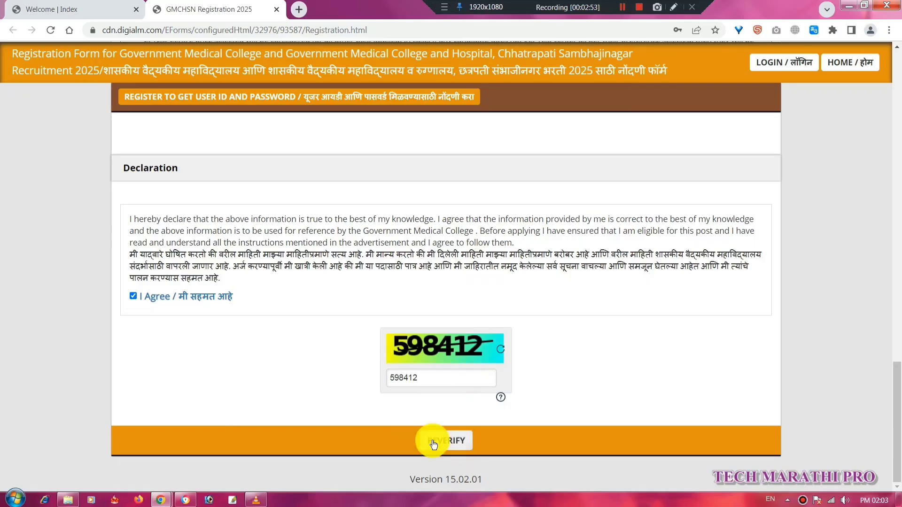
{"action": "left_click", "coordinate": [458, 441]}
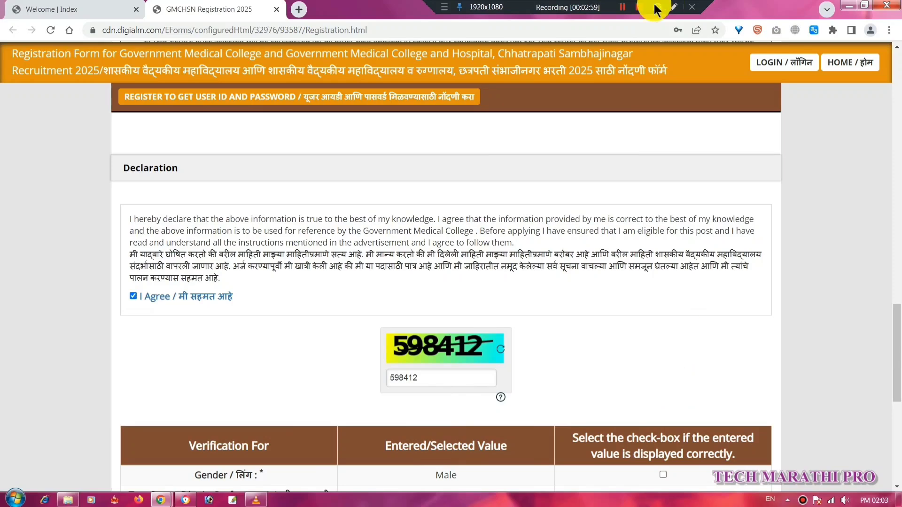
Confirm every verification row: gender, three test centres, names, date of birth, mobile and email.
{"action": "scroll", "coordinate": [633, 226], "scroll_direction": "down", "scroll_amount": 7}
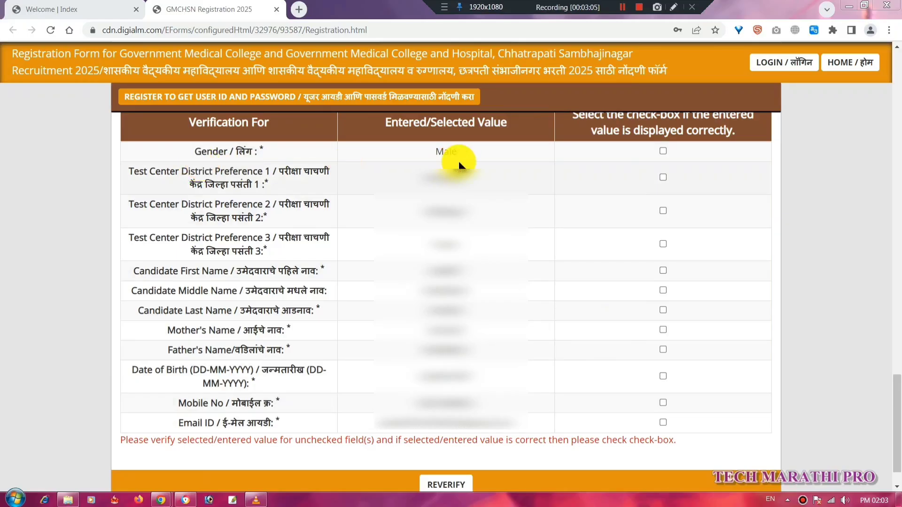
{"action": "left_click", "coordinate": [663, 150]}
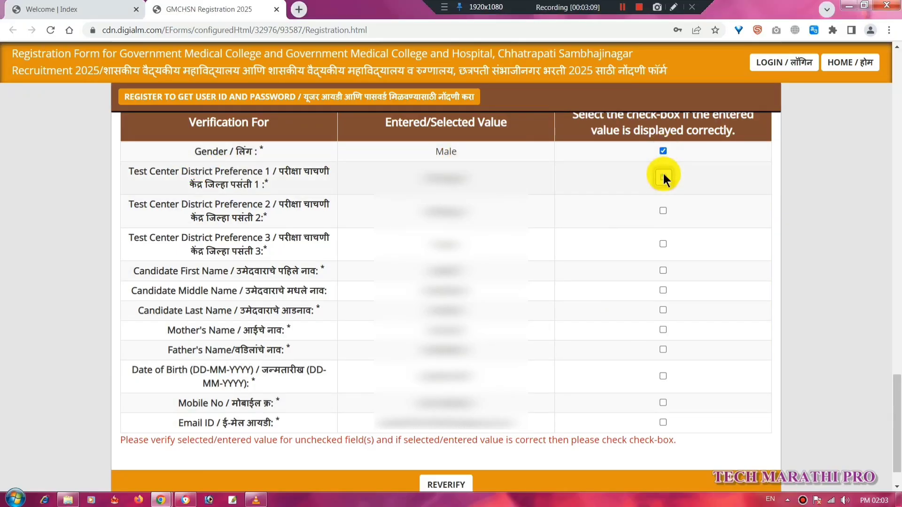
{"action": "left_click", "coordinate": [663, 177]}
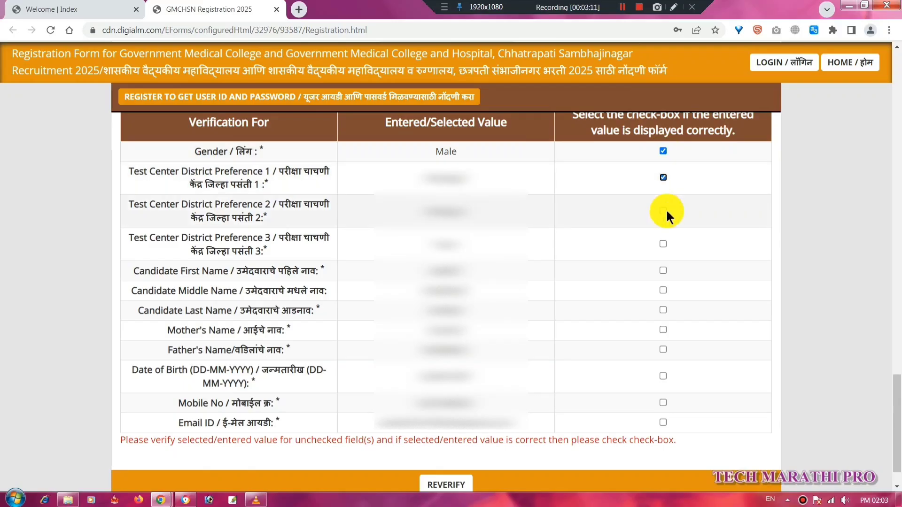
{"action": "left_click", "coordinate": [663, 211]}
{"action": "left_click", "coordinate": [663, 243]}
{"action": "left_click", "coordinate": [663, 270]}
{"action": "left_click", "coordinate": [663, 290]}
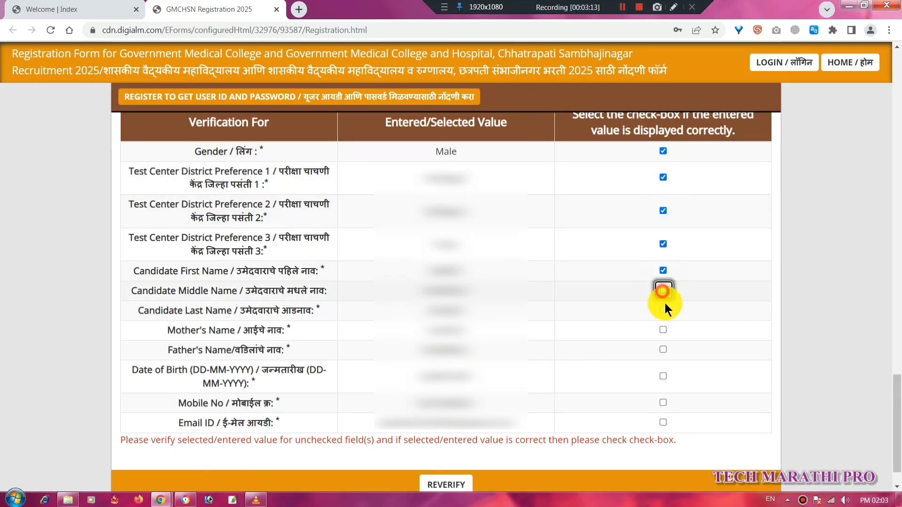
{"action": "left_click", "coordinate": [663, 310]}
{"action": "left_click", "coordinate": [663, 330]}
{"action": "left_click", "coordinate": [663, 350]}
{"action": "left_click", "coordinate": [663, 376]}
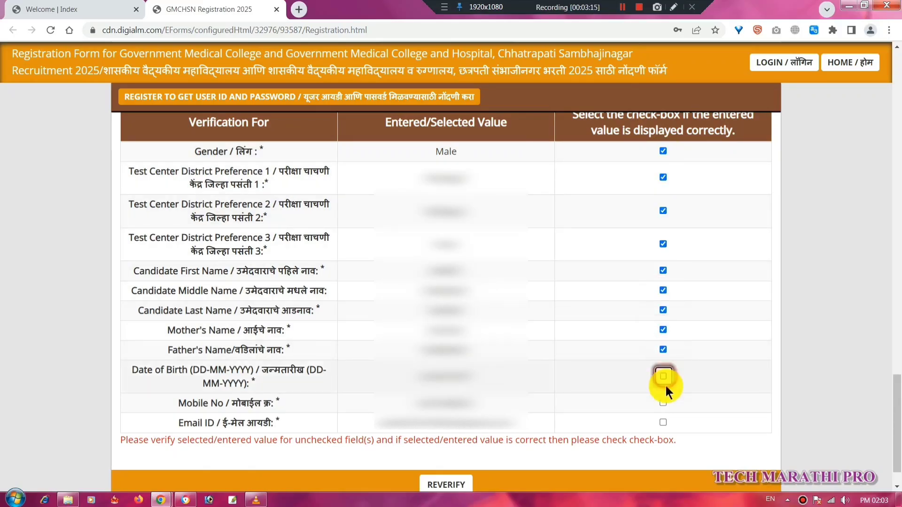
{"action": "left_click", "coordinate": [663, 403]}
{"action": "left_click", "coordinate": [663, 423]}
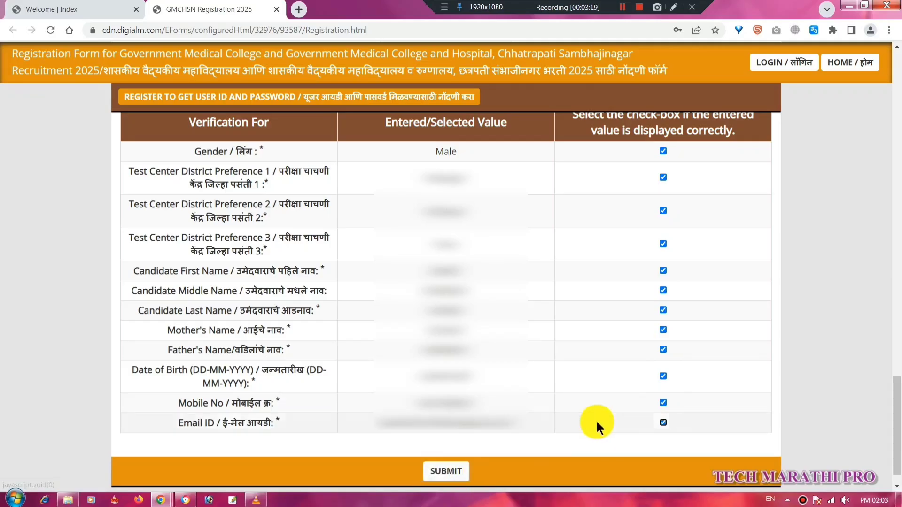
Submit the verified registration and confirm past the no-later-changes warning.
{"action": "left_click", "coordinate": [453, 476]}
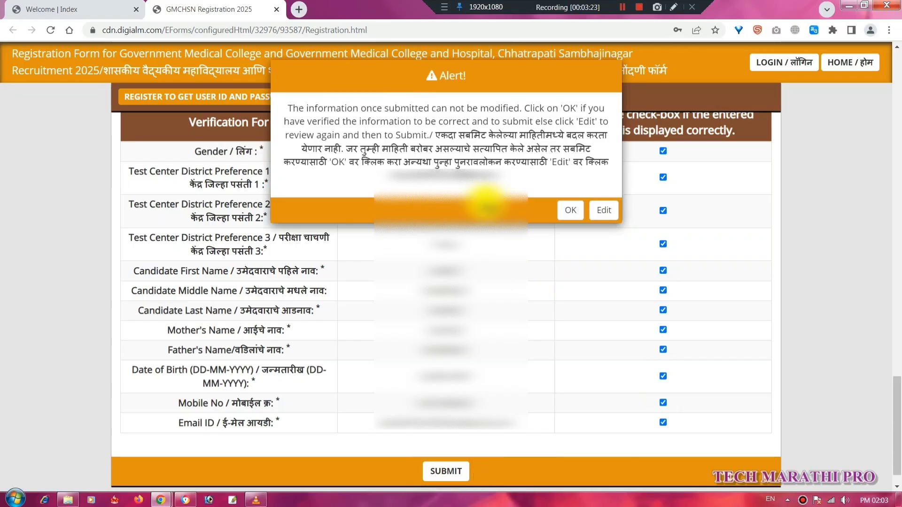
{"action": "left_click_drag", "start_coordinate": [441, 136], "coordinate": [605, 148]}
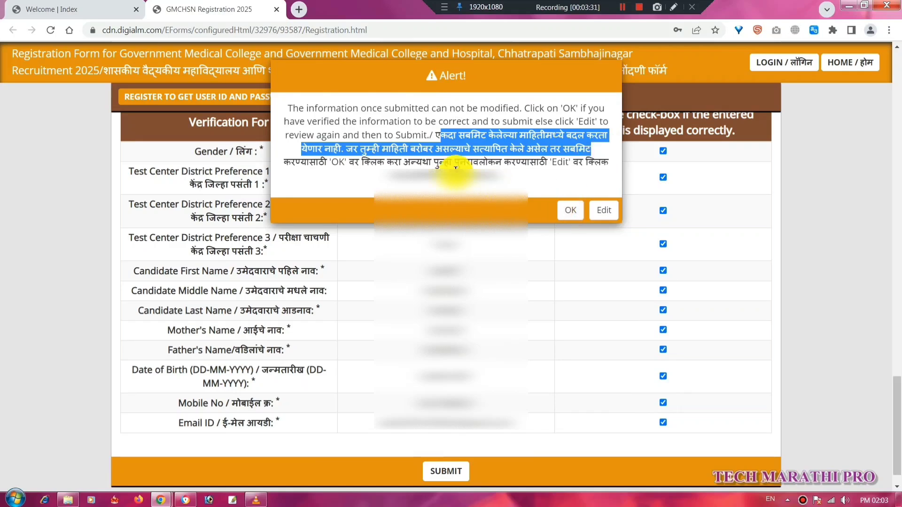
{"action": "left_click", "coordinate": [573, 211]}
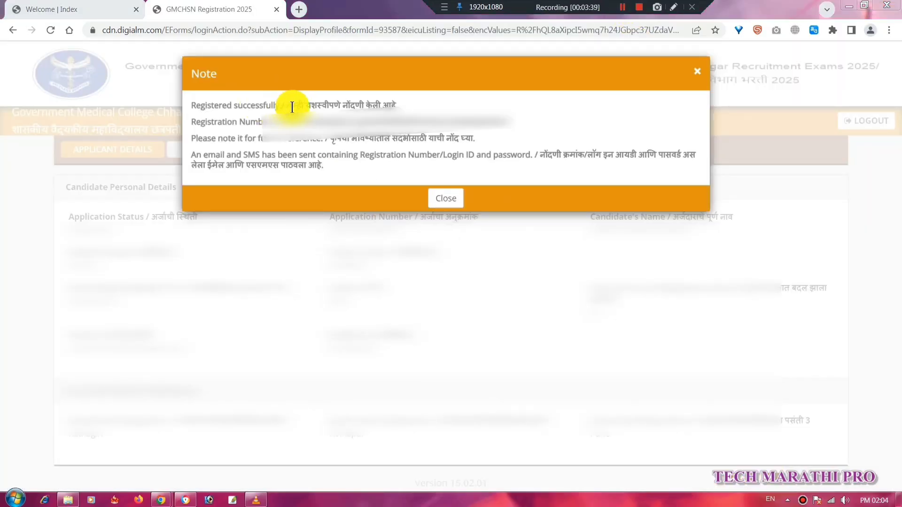
Close the registration success note and start a new post application.
{"action": "left_click_drag", "start_coordinate": [229, 105], "coordinate": [293, 108]}
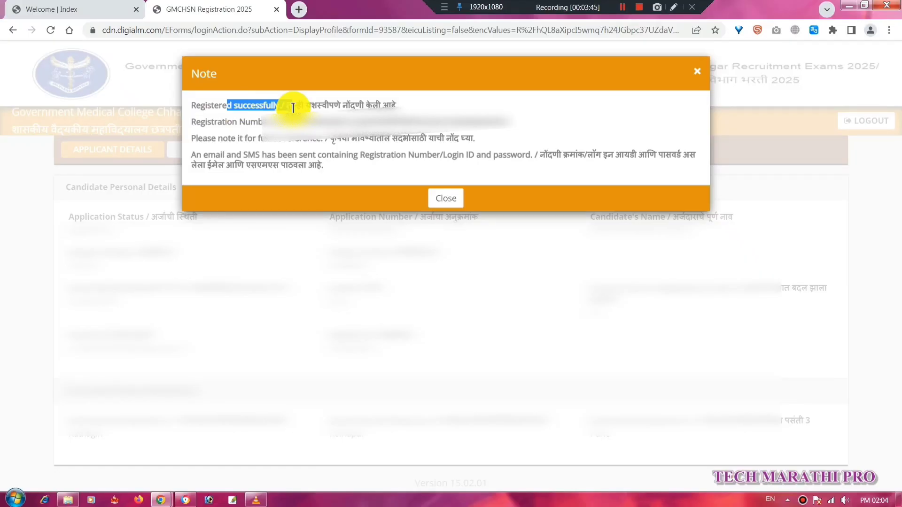
{"action": "left_click", "coordinate": [446, 203]}
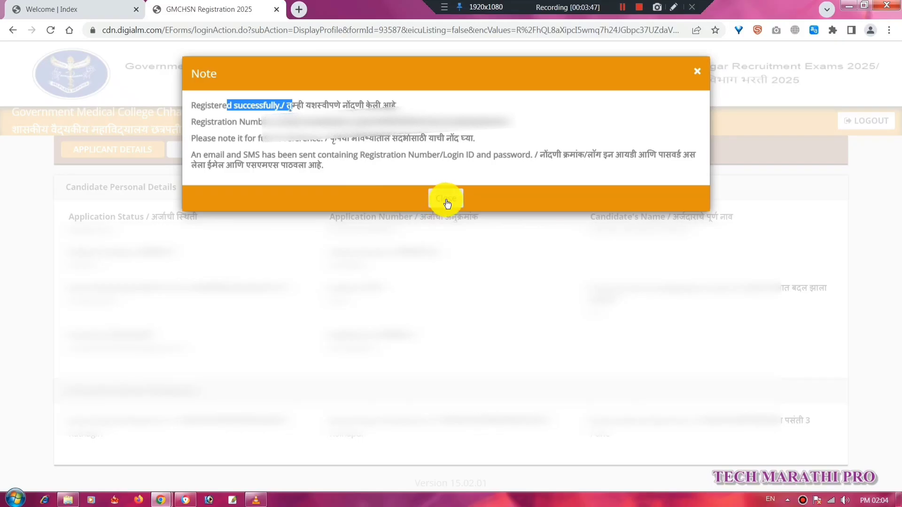
{"action": "left_click", "coordinate": [622, 7]}
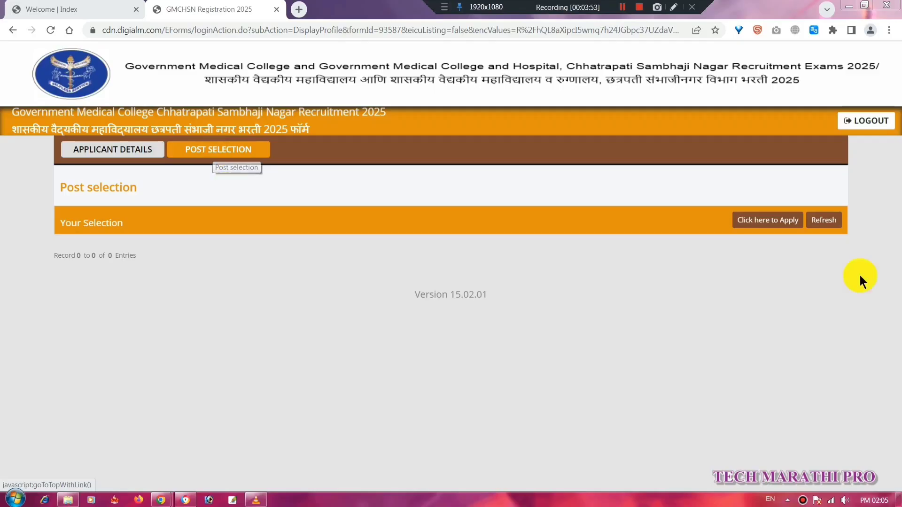
{"action": "left_click", "coordinate": [745, 224]}
{"action": "left_click_drag", "start_coordinate": [554, 6], "coordinate": [607, 6]}
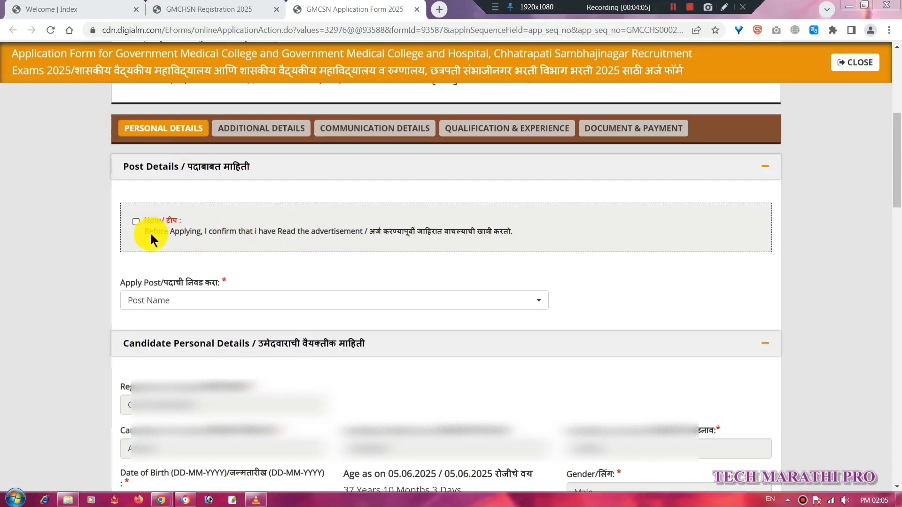
Confirm having read the advertisement and open the Apply Post list.
{"action": "left_click_drag", "start_coordinate": [151, 234], "coordinate": [195, 240]}
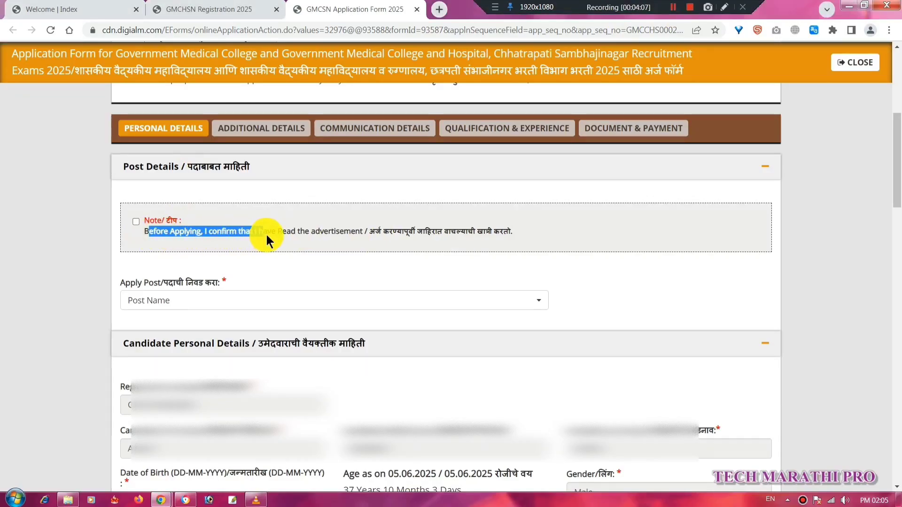
{"action": "left_click_drag", "start_coordinate": [328, 233], "coordinate": [512, 234]}
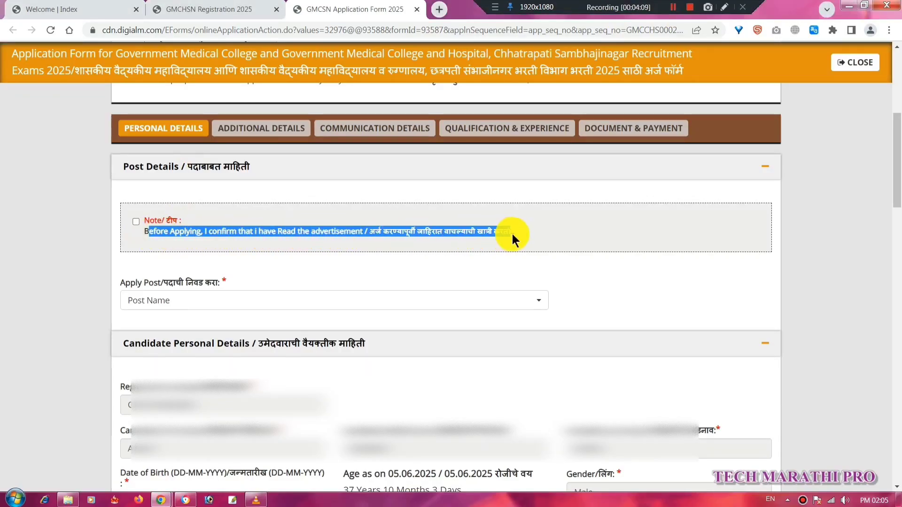
{"action": "left_click", "coordinate": [136, 222]}
{"action": "left_click", "coordinate": [540, 301]}
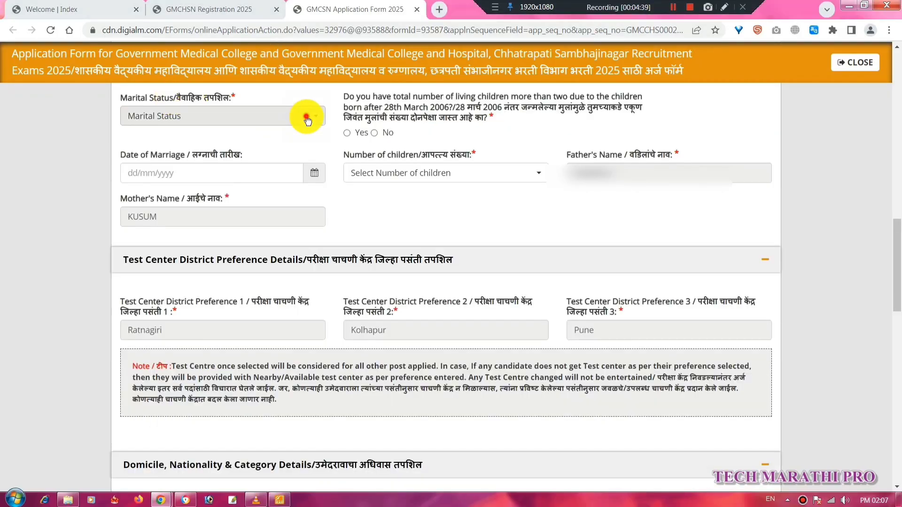
Set Marital Status to Married and review the children date question.
{"action": "left_click", "coordinate": [306, 117]}
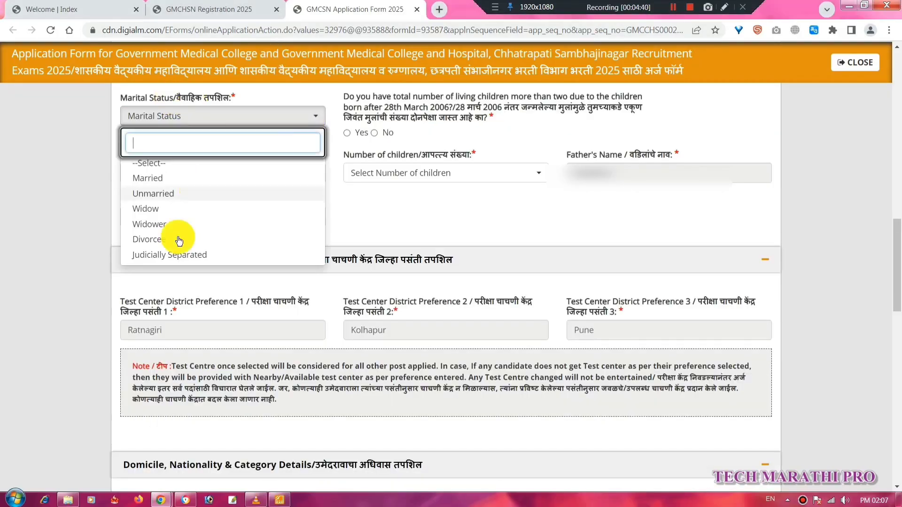
{"action": "left_click", "coordinate": [168, 182]}
{"action": "left_click", "coordinate": [168, 181]}
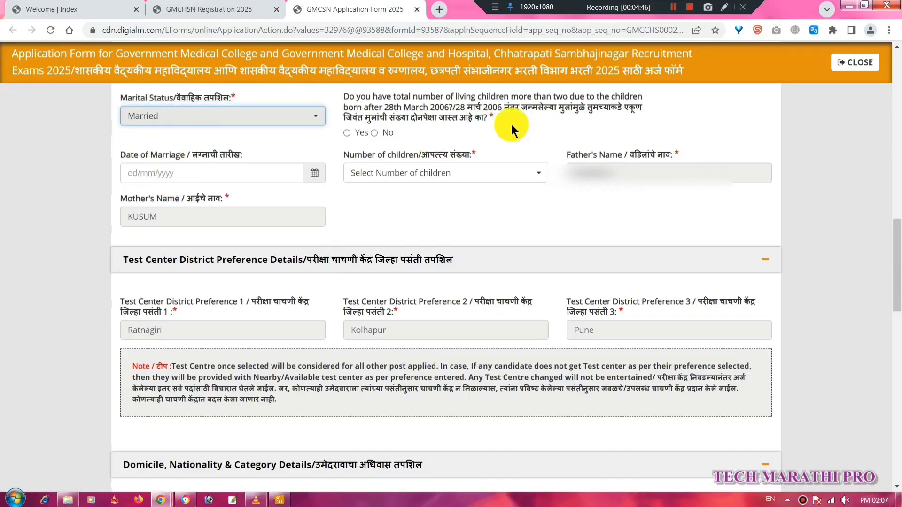
{"action": "left_click_drag", "start_coordinate": [393, 106], "coordinate": [509, 105]}
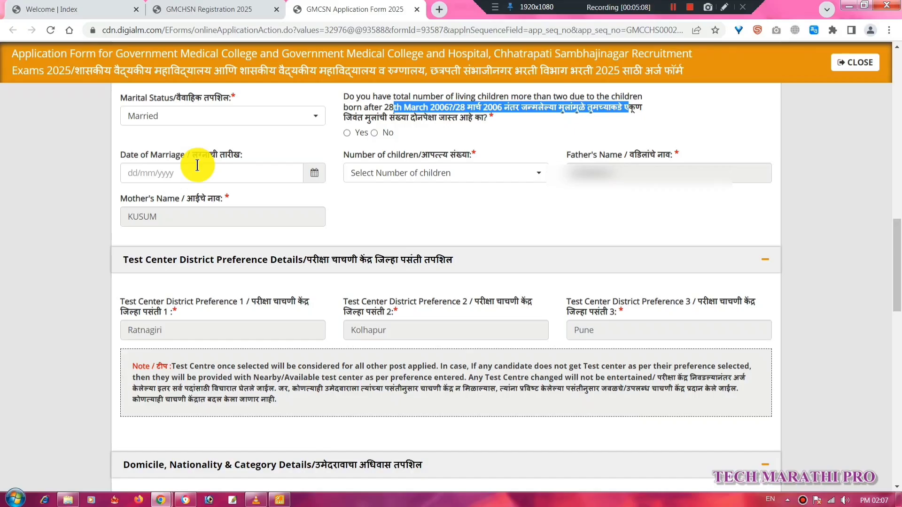
Set nationality to Indian and answer Yes to Maharashtra domicile, reviewing the certificate fields.
{"action": "scroll", "coordinate": [198, 166], "scroll_direction": "down", "scroll_amount": 7}
{"action": "left_click_drag", "start_coordinate": [126, 156], "coordinate": [181, 155]}
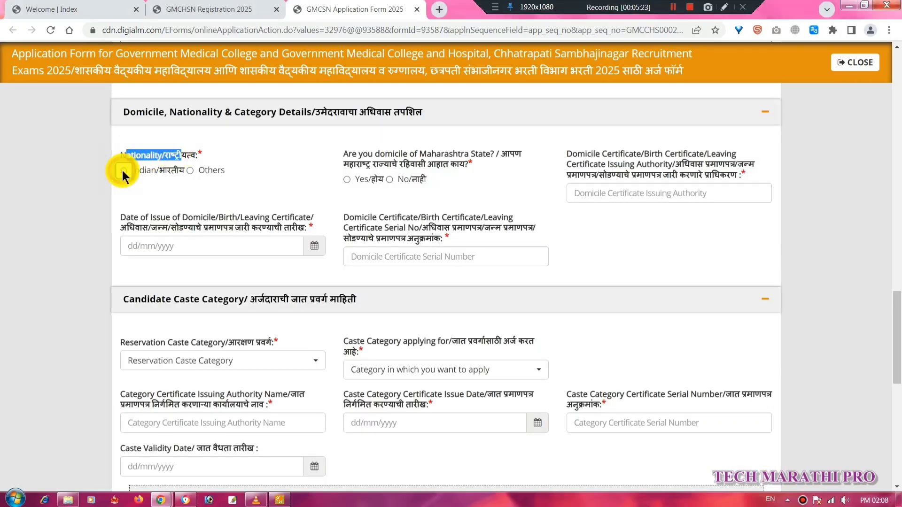
{"action": "left_click", "coordinate": [124, 171]}
{"action": "left_click_drag", "start_coordinate": [385, 153], "coordinate": [517, 151]}
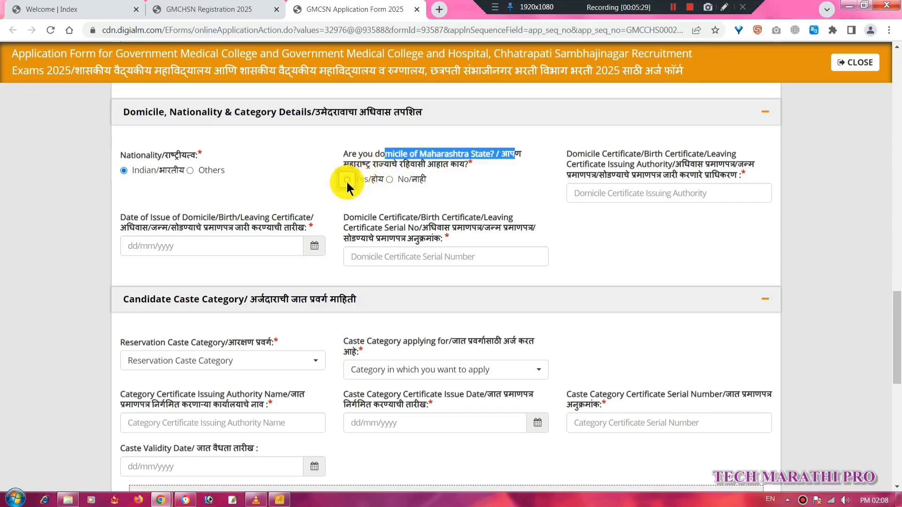
{"action": "left_click", "coordinate": [347, 180]}
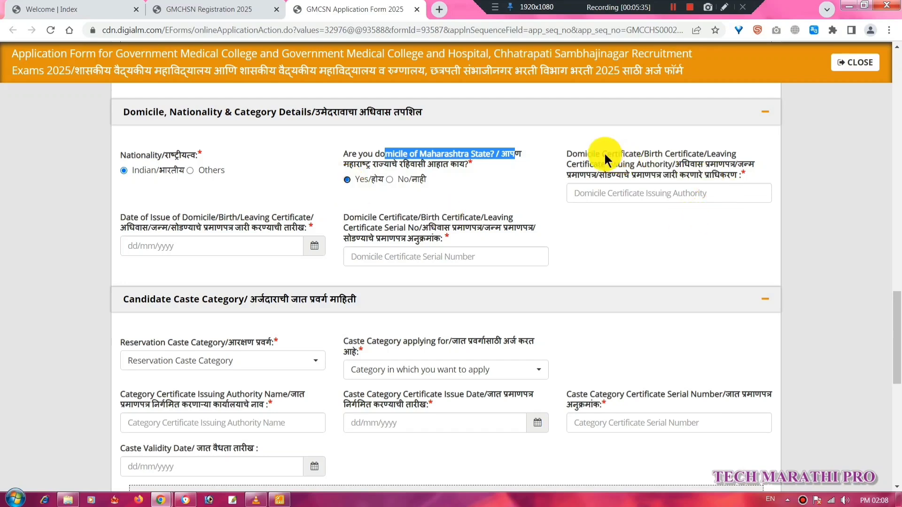
{"action": "left_click_drag", "start_coordinate": [566, 153], "coordinate": [666, 172]}
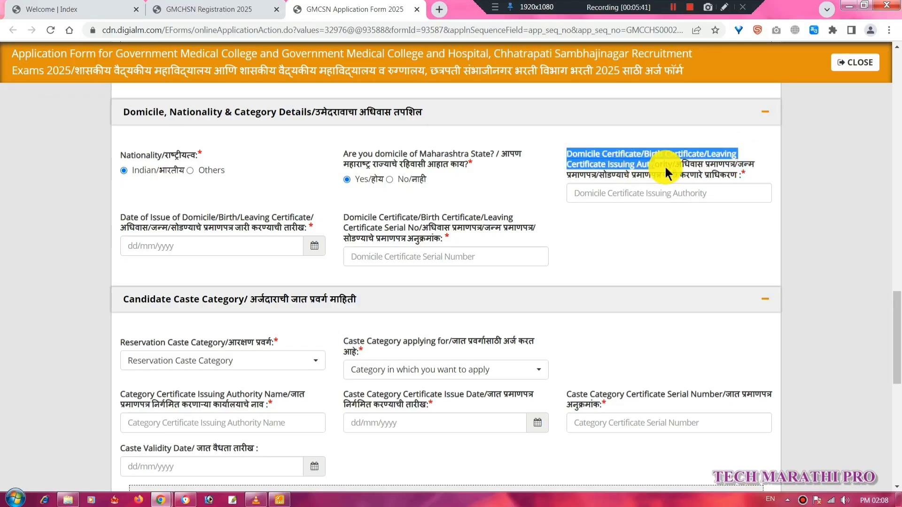
{"action": "left_click", "coordinate": [652, 195]}
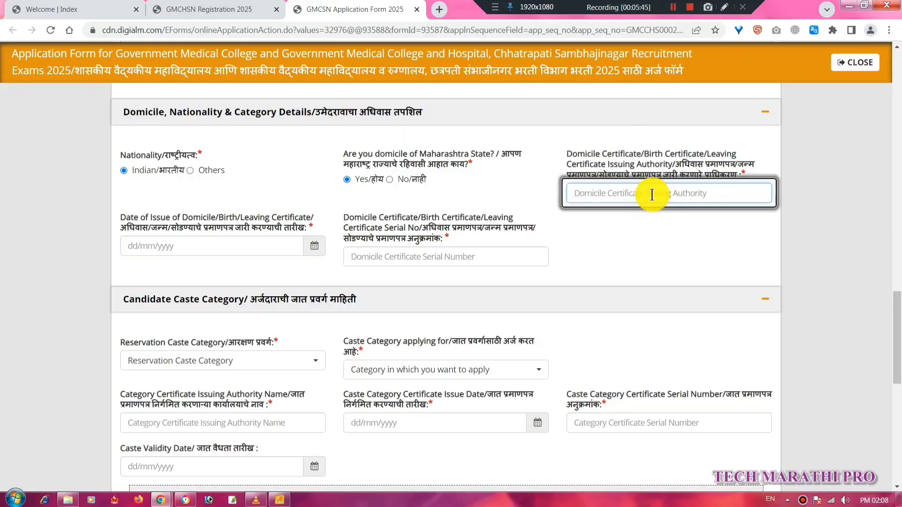
{"action": "left_click_drag", "start_coordinate": [114, 216], "coordinate": [513, 218]}
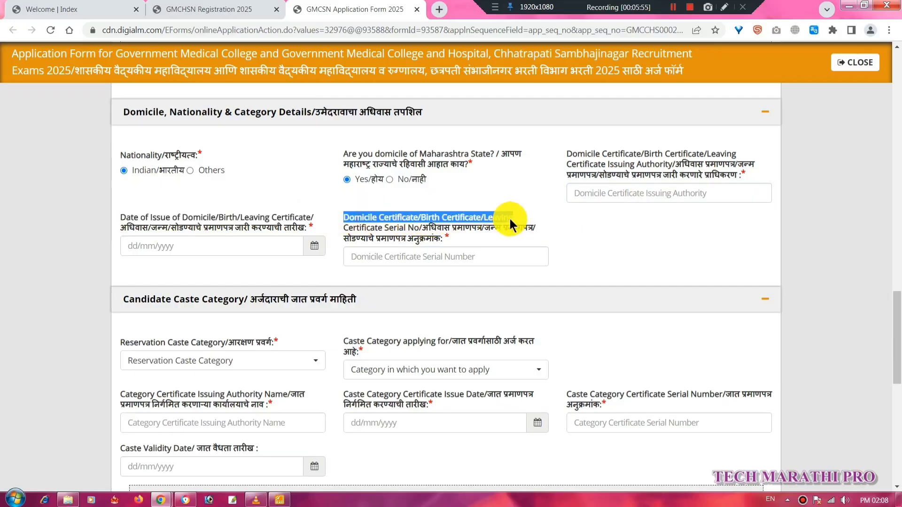
{"action": "scroll", "coordinate": [460, 323], "scroll_direction": "down", "scroll_amount": 1}
Choose Schedule Cast (SC) for both reservation category and category applying for.
{"action": "scroll", "coordinate": [489, 293], "scroll_direction": "down", "scroll_amount": 1}
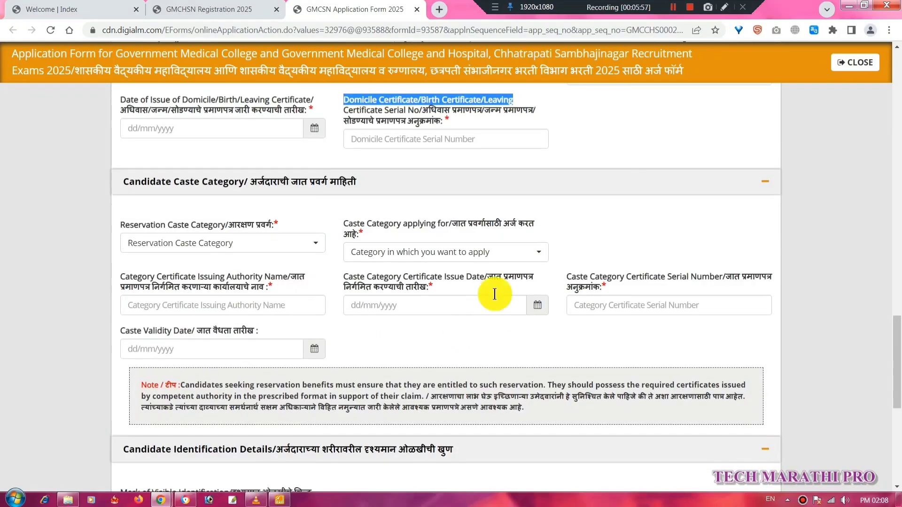
{"action": "left_click", "coordinate": [835, 253]}
{"action": "left_click", "coordinate": [293, 239]}
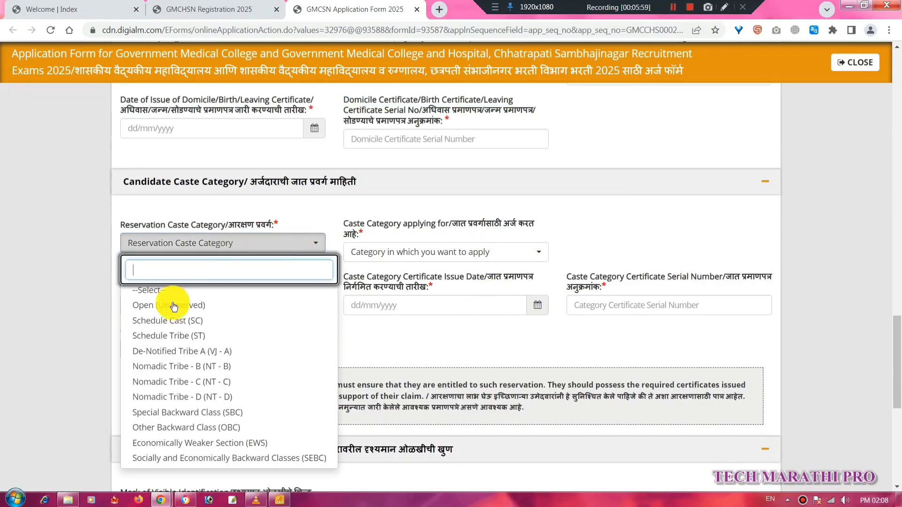
{"action": "left_click", "coordinate": [200, 325]}
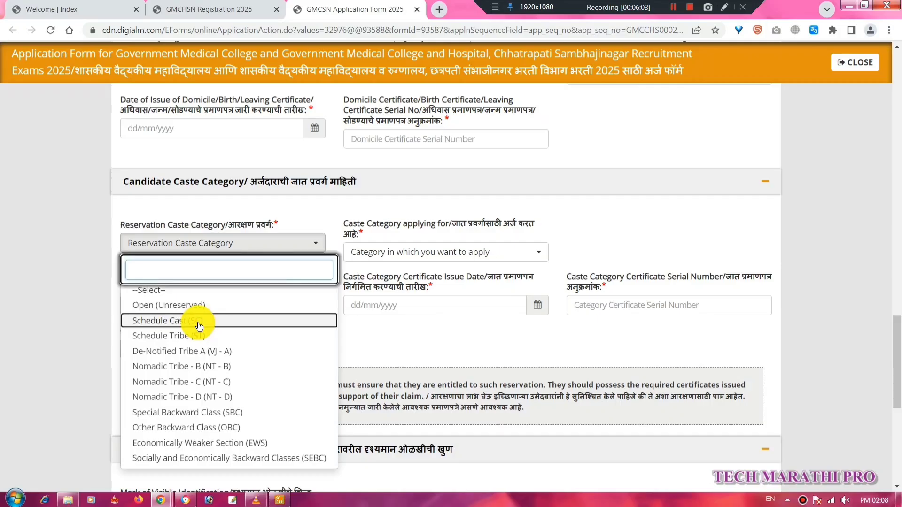
{"action": "left_click", "coordinate": [200, 326]}
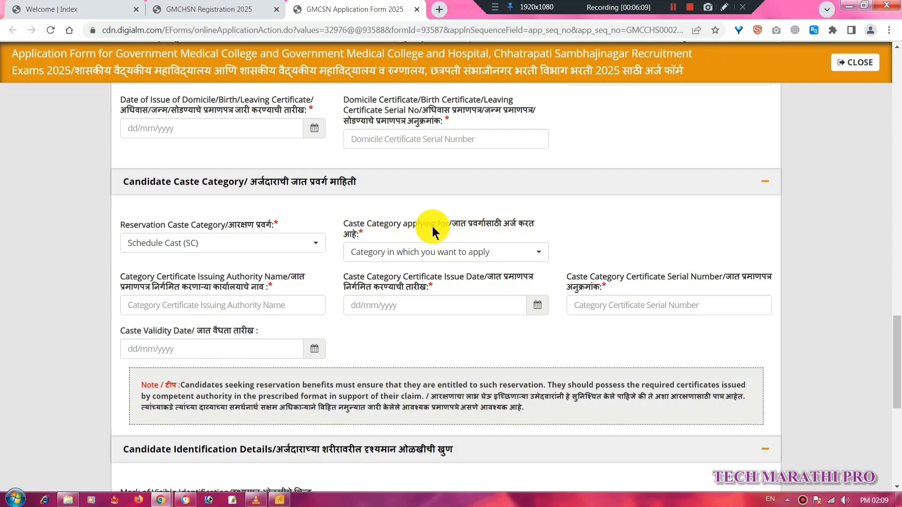
{"action": "left_click_drag", "start_coordinate": [465, 226], "coordinate": [541, 225]}
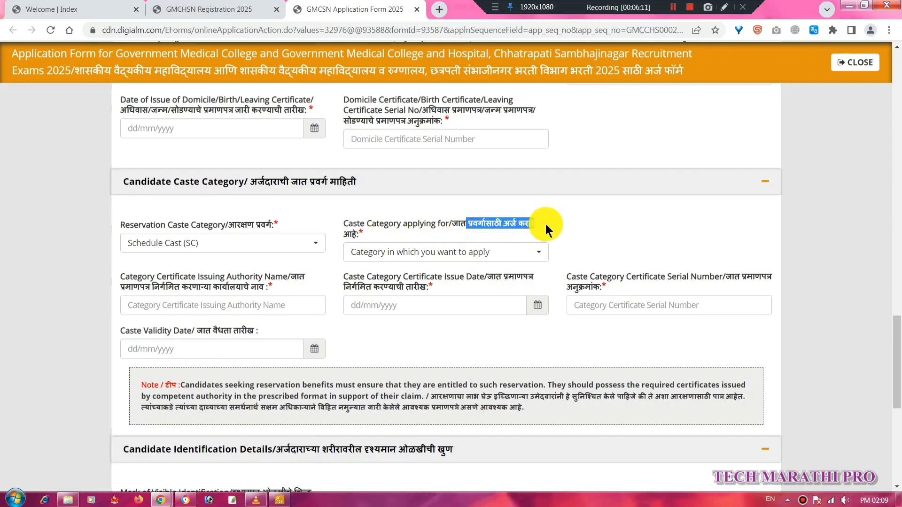
{"action": "left_click", "coordinate": [532, 258]}
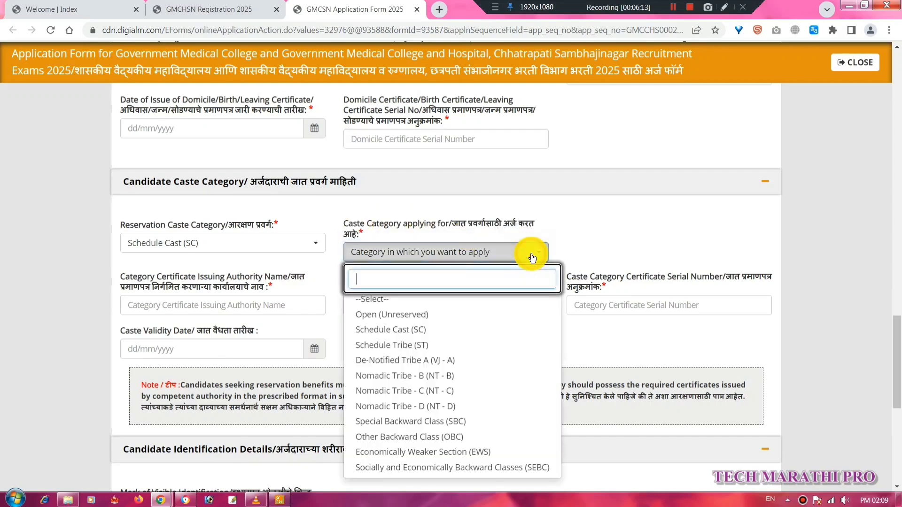
{"action": "left_click", "coordinate": [410, 330]}
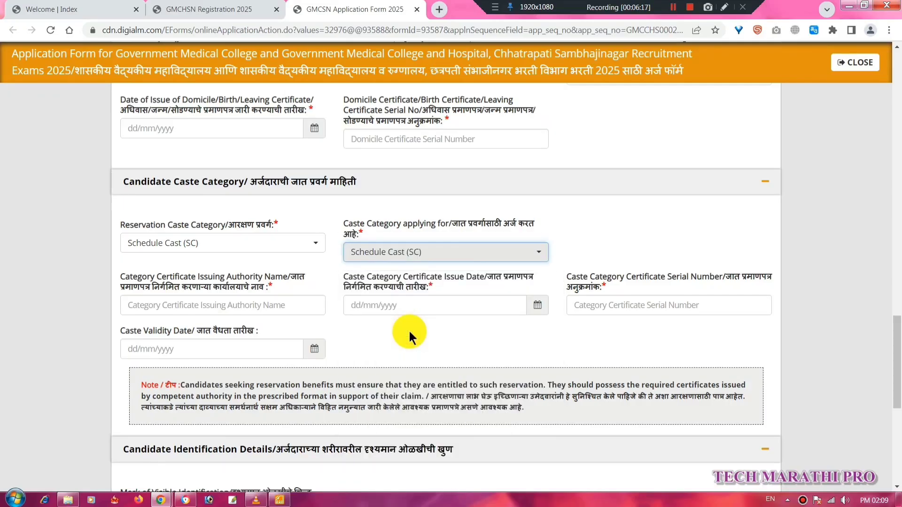
Review the caste certificate's Issuing Authority, Issue Date and Serial Number fields.
{"action": "scroll", "coordinate": [410, 331], "scroll_direction": "down", "scroll_amount": 1}
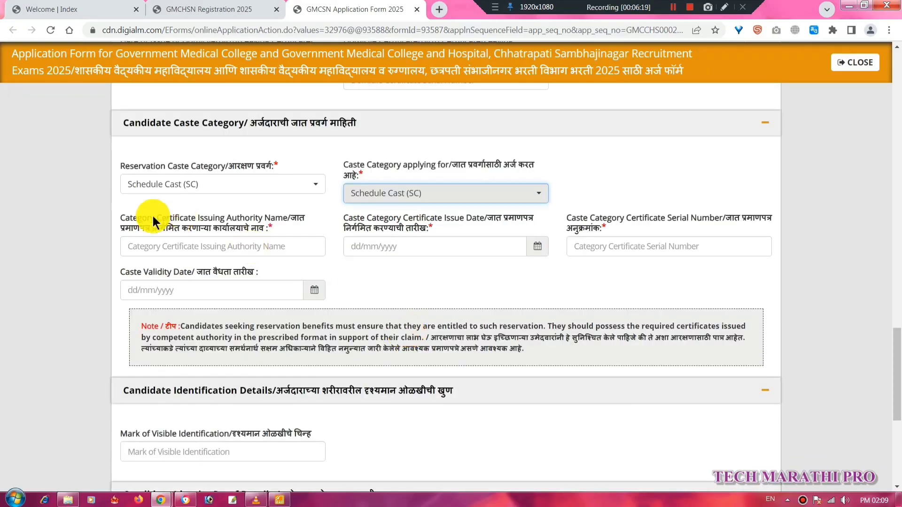
{"action": "left_click_drag", "start_coordinate": [138, 218], "coordinate": [309, 224]}
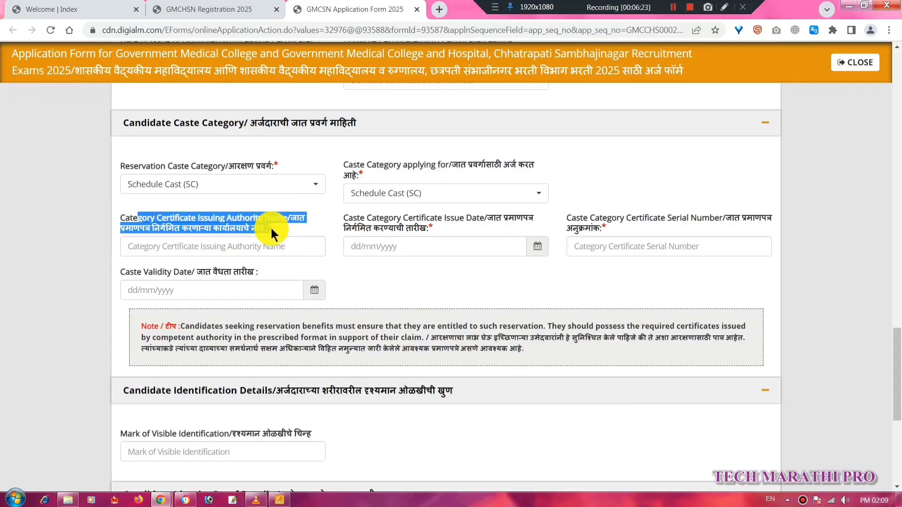
{"action": "left_click", "coordinate": [271, 249]}
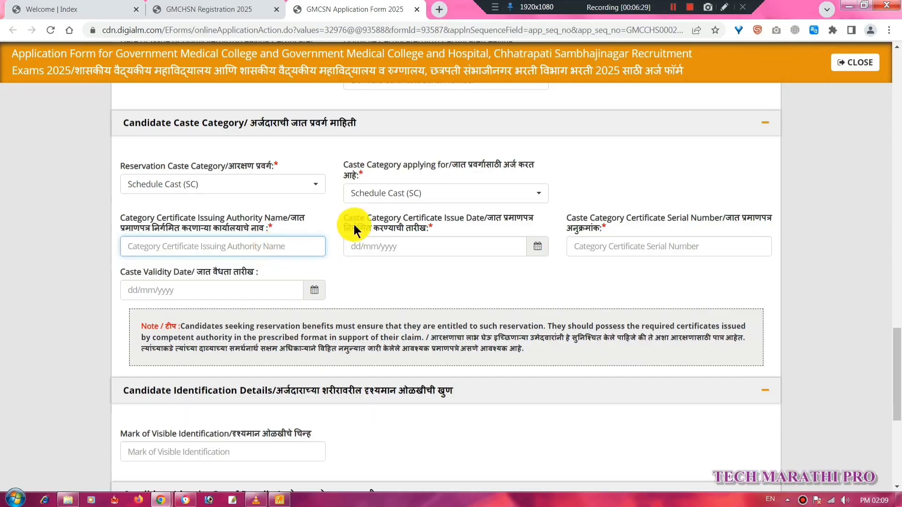
{"action": "left_click_drag", "start_coordinate": [351, 215], "coordinate": [390, 217]}
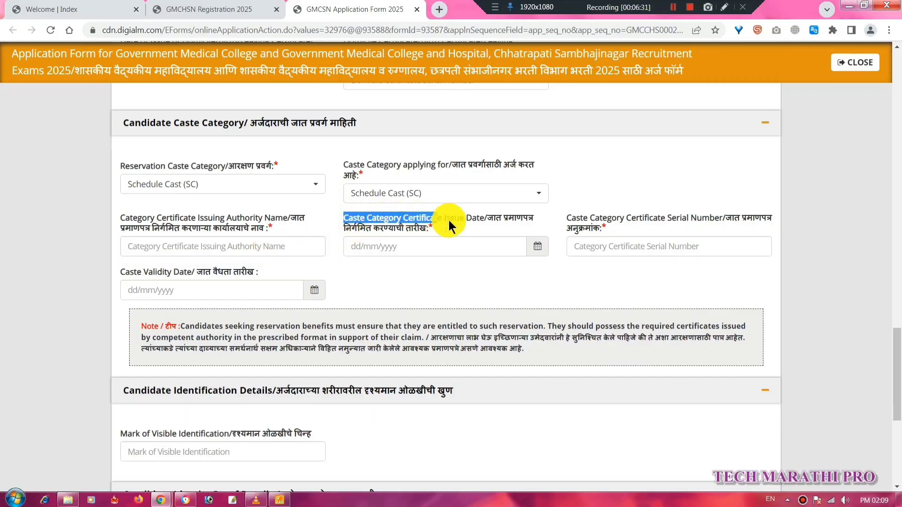
{"action": "left_click_drag", "start_coordinate": [481, 221], "coordinate": [487, 221]}
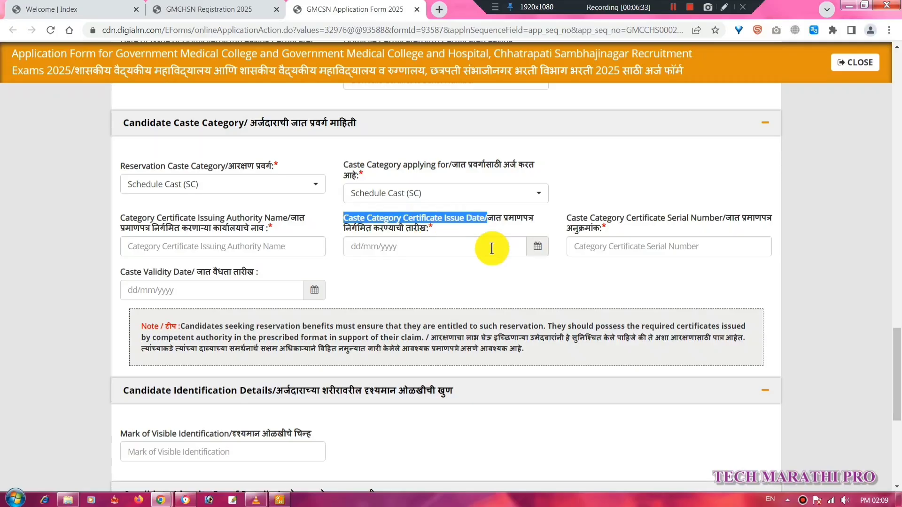
{"action": "left_click", "coordinate": [565, 272]}
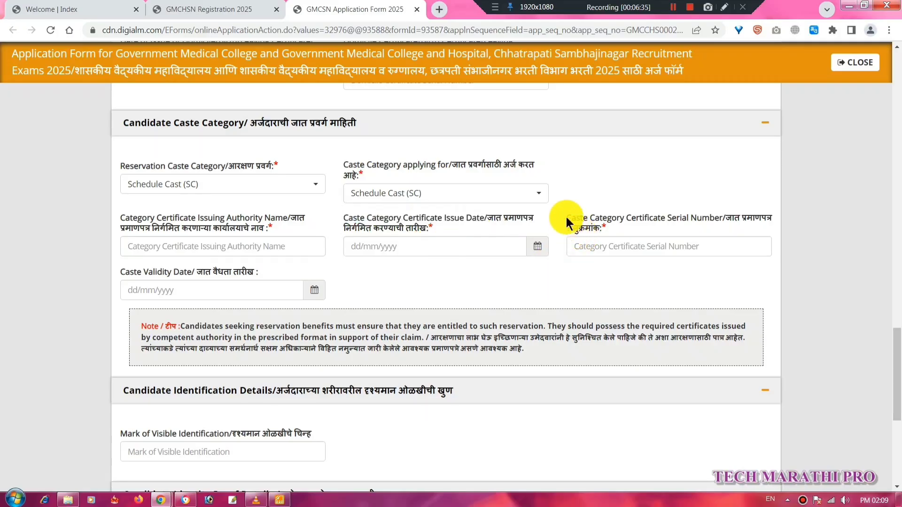
{"action": "left_click_drag", "start_coordinate": [567, 219], "coordinate": [656, 221]}
{"action": "left_click_drag", "start_coordinate": [772, 220], "coordinate": [774, 220]}
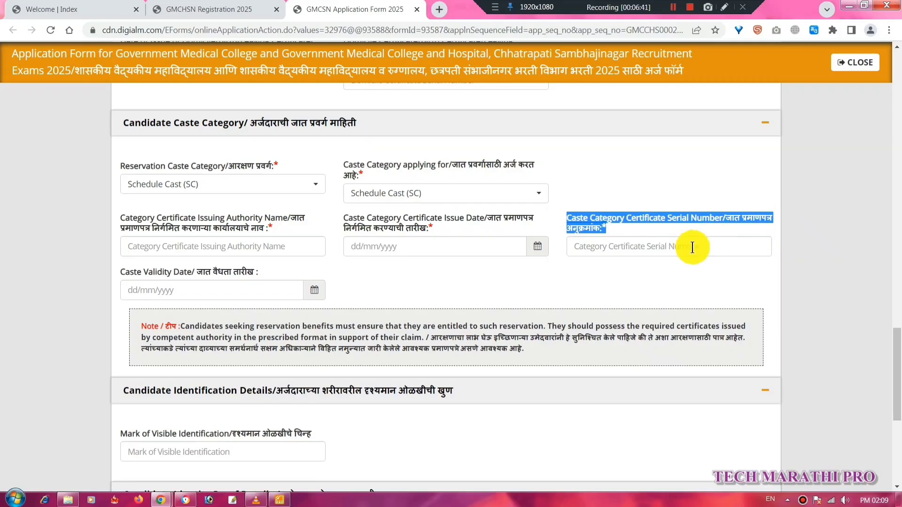
{"action": "left_click", "coordinate": [808, 281]}
{"action": "scroll", "coordinate": [772, 298], "scroll_direction": "down", "scroll_amount": 1}
Enter 'mole on head' as the Mark of Visible Identification.
{"action": "scroll", "coordinate": [762, 300], "scroll_direction": "down", "scroll_amount": 3}
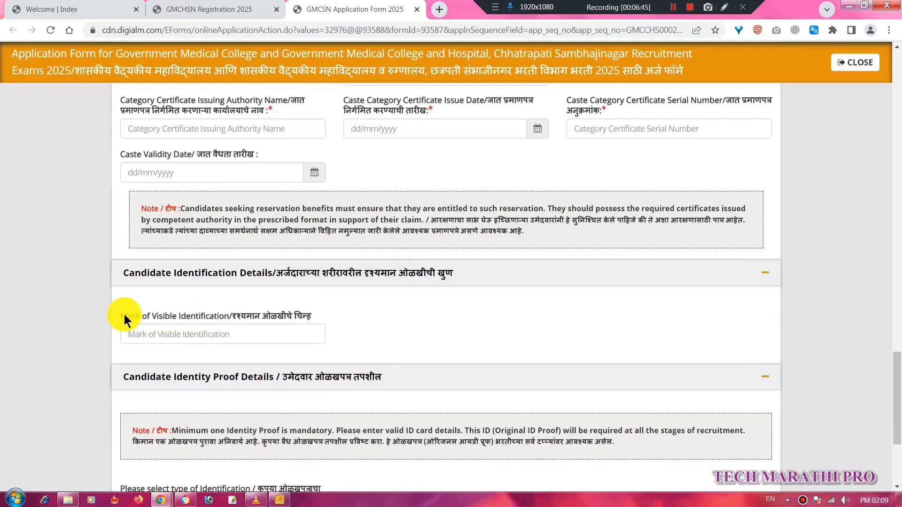
{"action": "left_click_drag", "start_coordinate": [124, 316], "coordinate": [187, 316]}
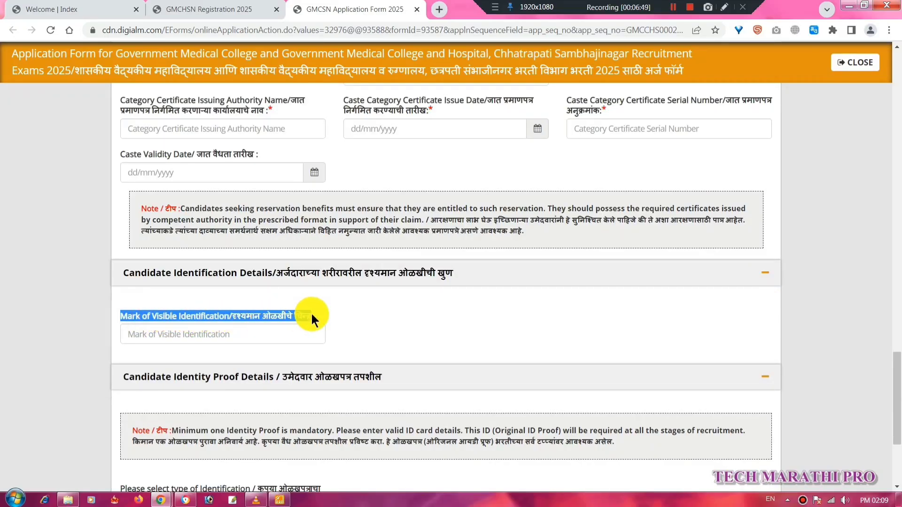
{"action": "left_click", "coordinate": [295, 329]}
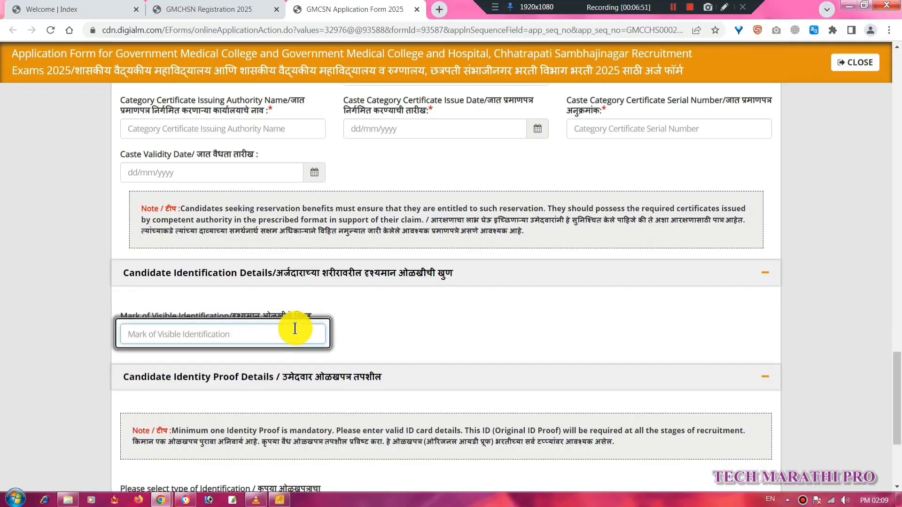
{"action": "type", "text": "mole "}
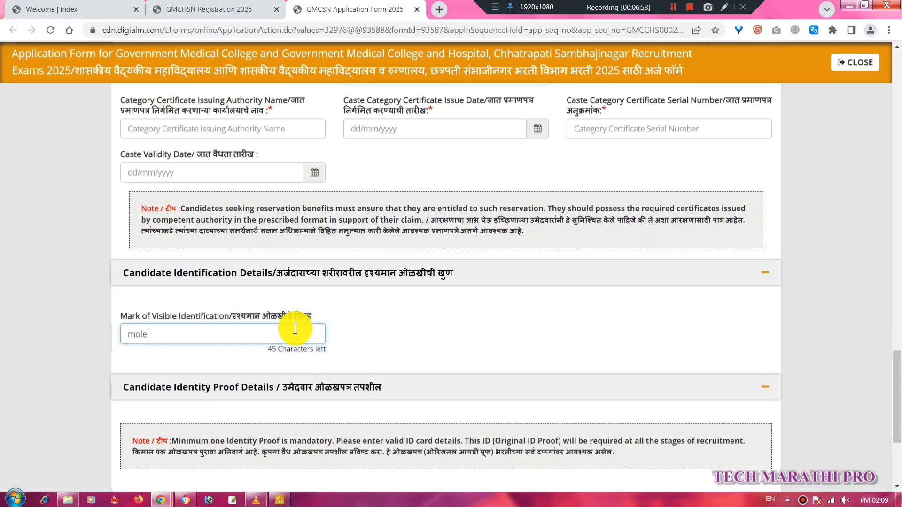
{"action": "type", "text": "on head"}
{"action": "scroll", "coordinate": [776, 355], "scroll_direction": "down", "scroll_amount": 4}
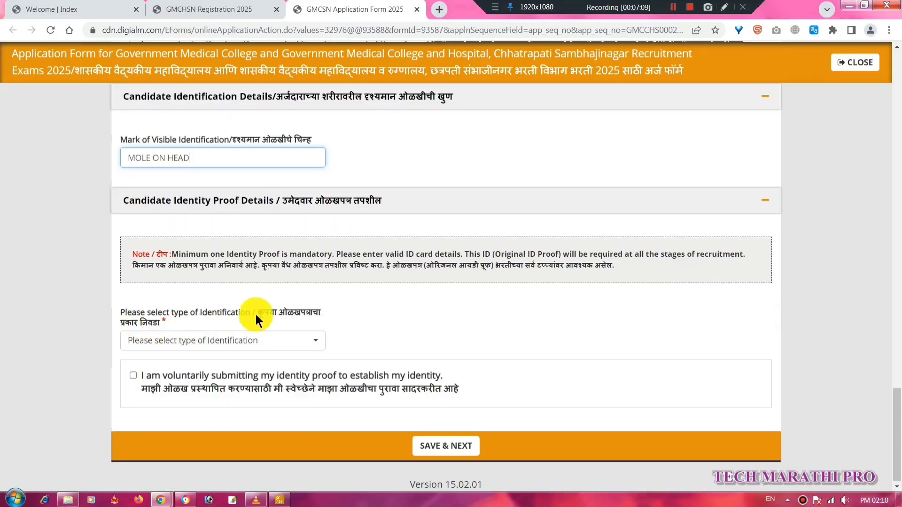
{"action": "left_click_drag", "start_coordinate": [257, 313], "coordinate": [320, 314]}
Choose Pan Card as the identification type and accept the voluntary identity-proof declaration.
{"action": "left_click_drag", "start_coordinate": [161, 314], "coordinate": [250, 313]}
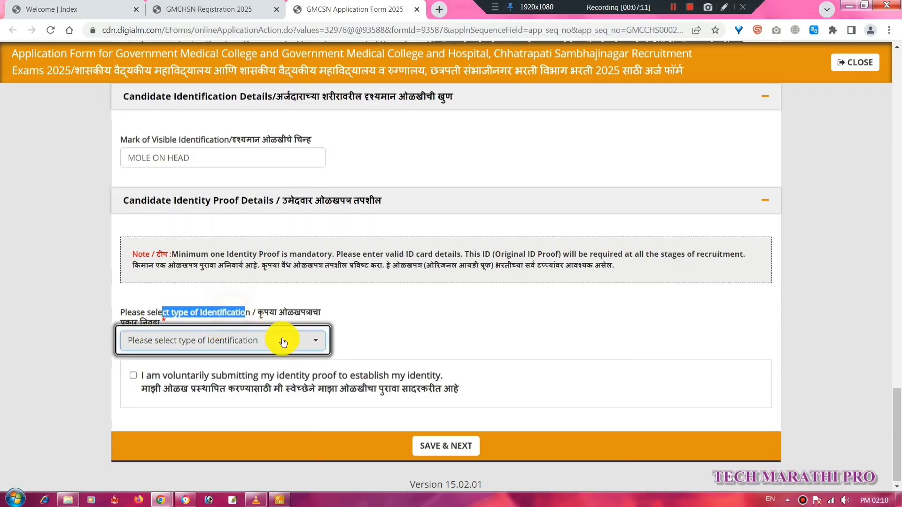
{"action": "left_click", "coordinate": [282, 343]}
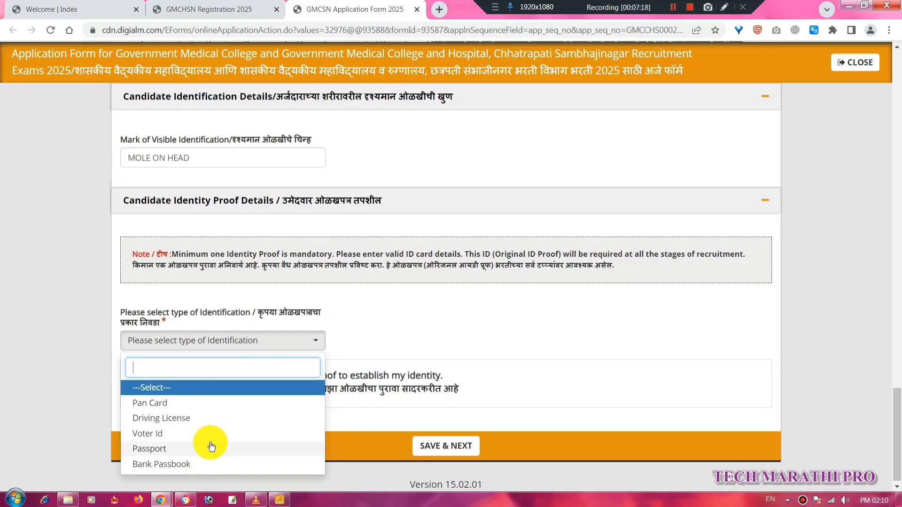
{"action": "left_click", "coordinate": [175, 408]}
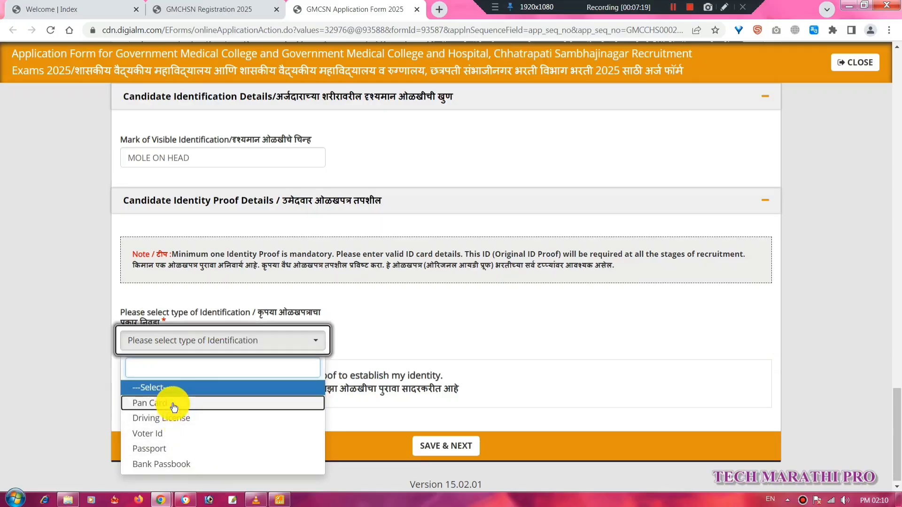
{"action": "left_click", "coordinate": [172, 403]}
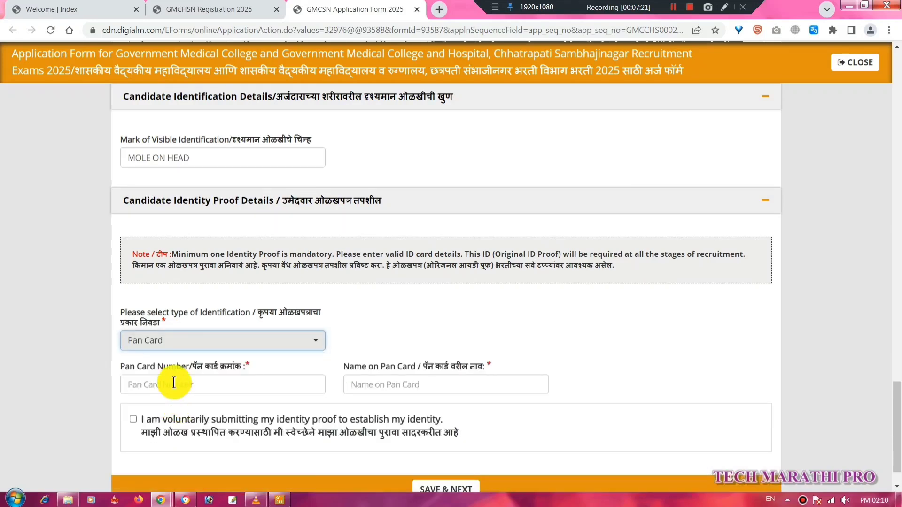
{"action": "left_click_drag", "start_coordinate": [177, 367], "coordinate": [213, 367]}
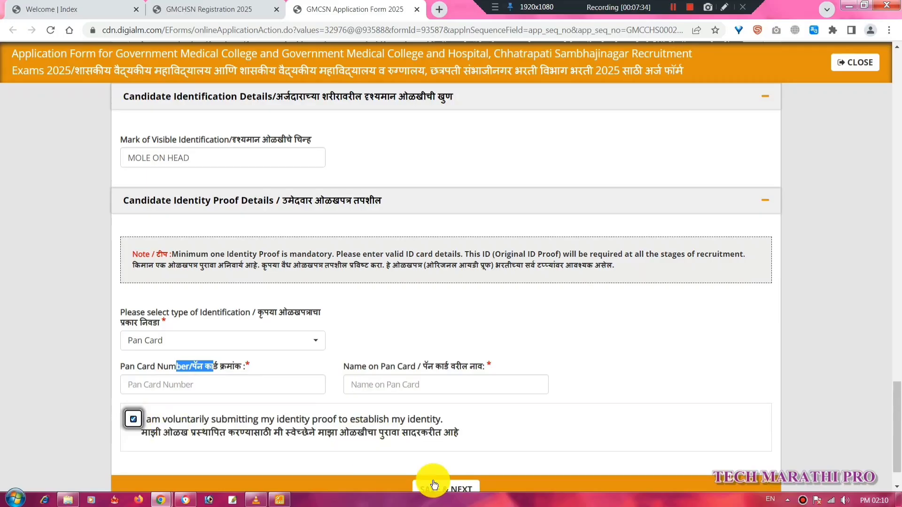
{"action": "left_click", "coordinate": [673, 7]}
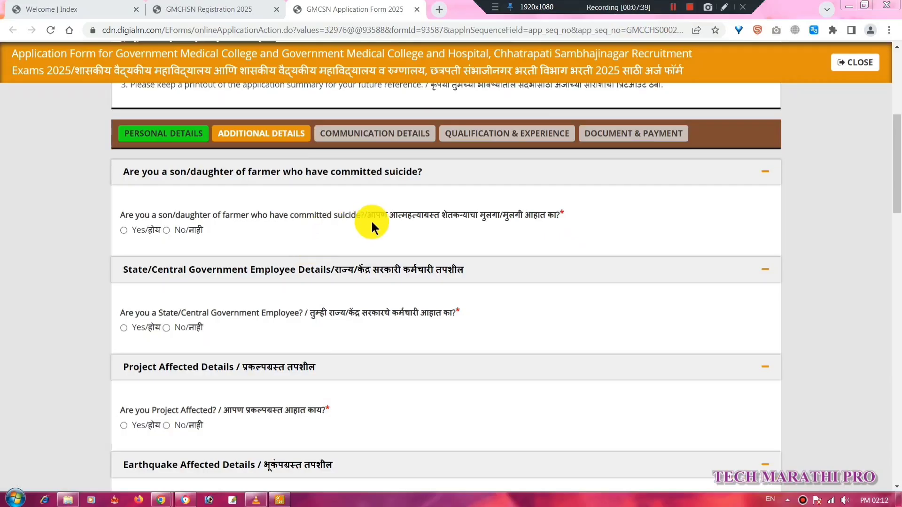
Answer No to the farmer-suicide and State/Central Government Employee questions.
{"action": "left_click_drag", "start_coordinate": [371, 216], "coordinate": [567, 209]}
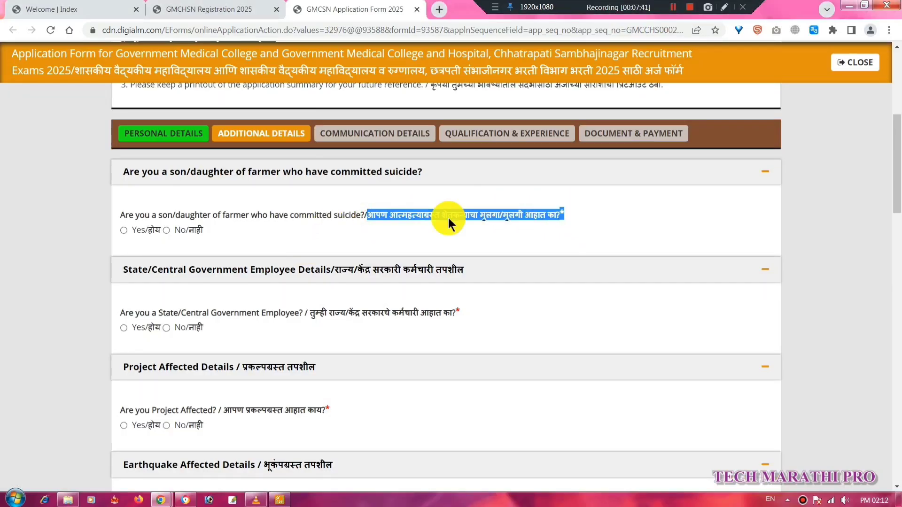
{"action": "left_click", "coordinate": [124, 231]}
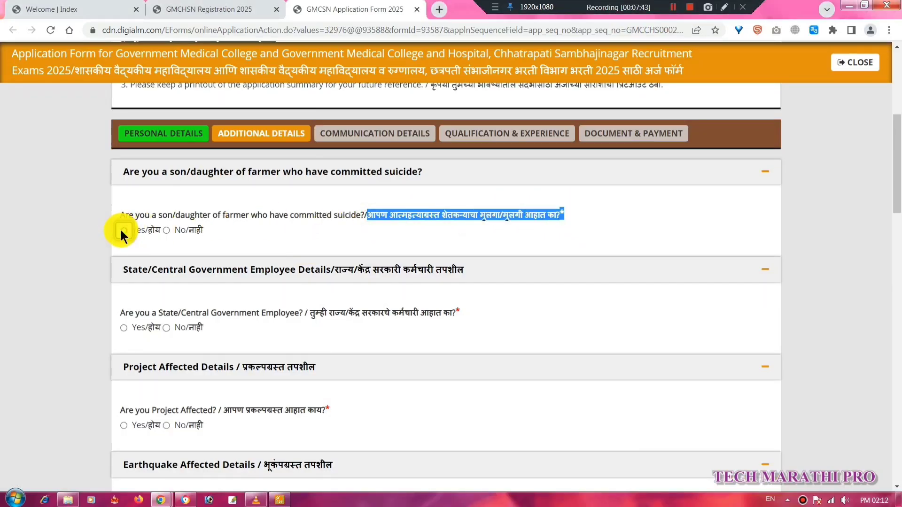
{"action": "left_click", "coordinate": [125, 232]}
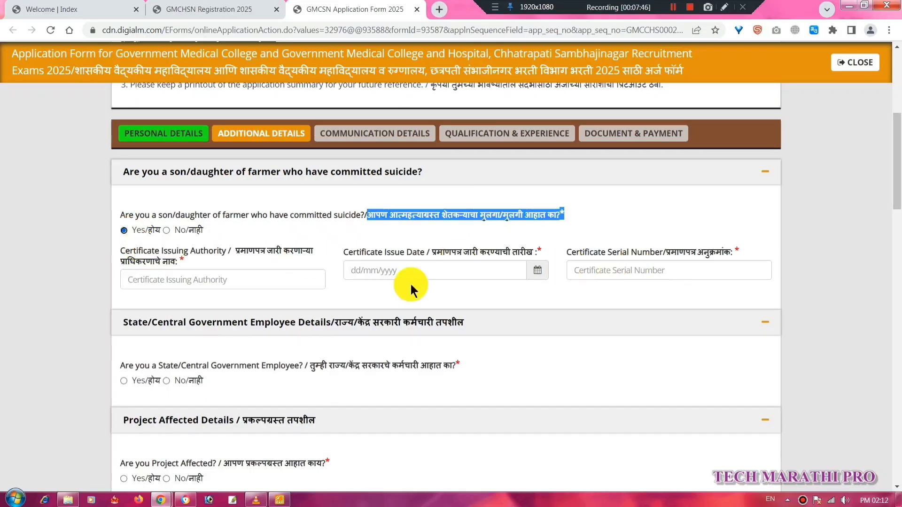
{"action": "left_click", "coordinate": [167, 232]}
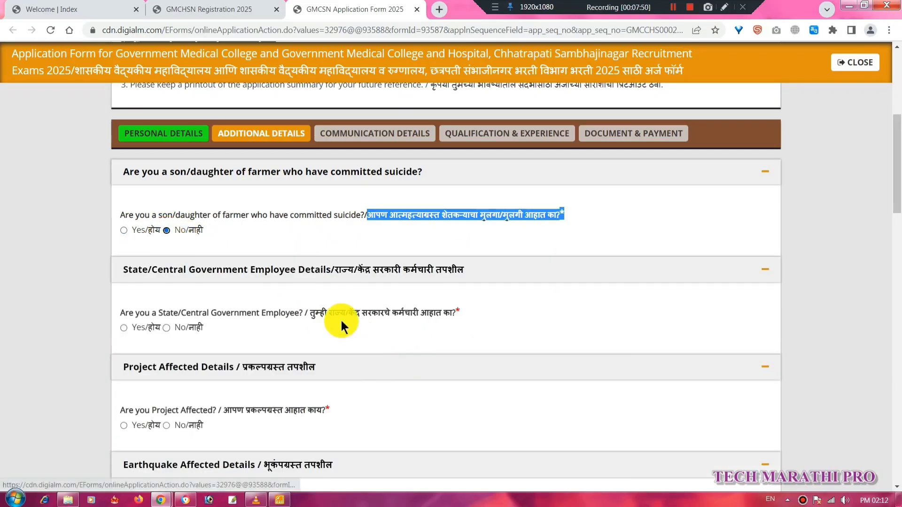
{"action": "left_click_drag", "start_coordinate": [310, 313], "coordinate": [455, 313]}
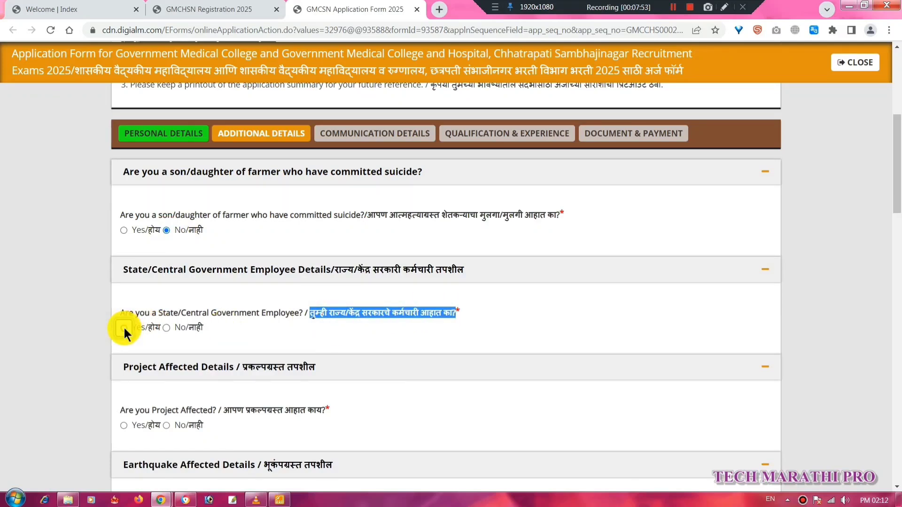
{"action": "left_click", "coordinate": [124, 328]}
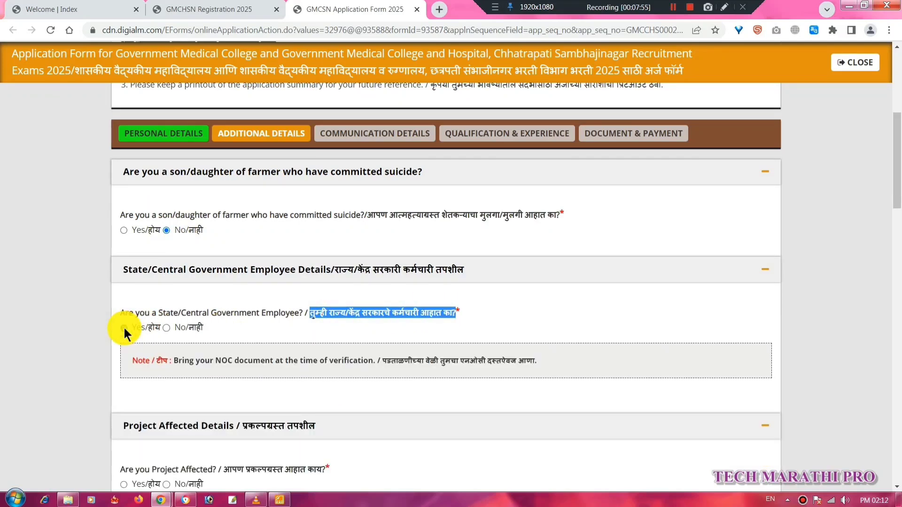
{"action": "left_click", "coordinate": [166, 328]}
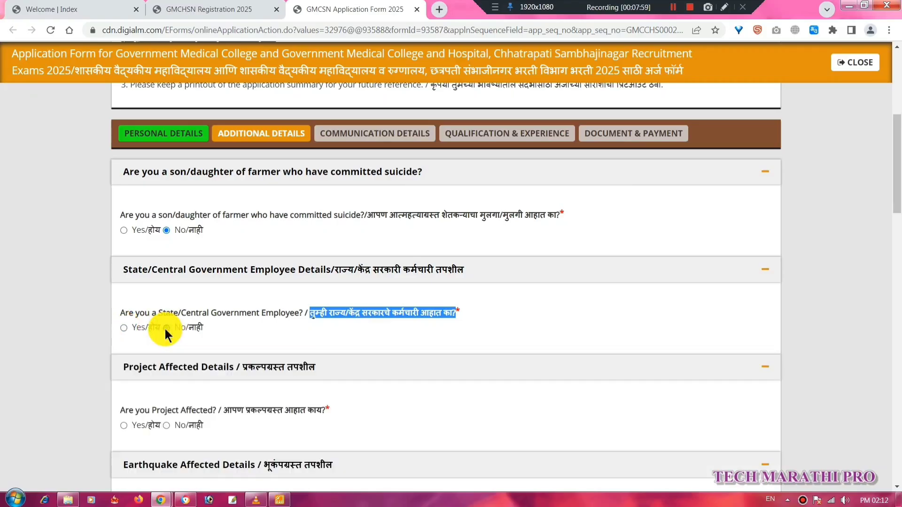
Answer No to the Project Affected, Earthquake Affected and Part Time Employee questions.
{"action": "scroll", "coordinate": [249, 371], "scroll_direction": "down", "scroll_amount": 1}
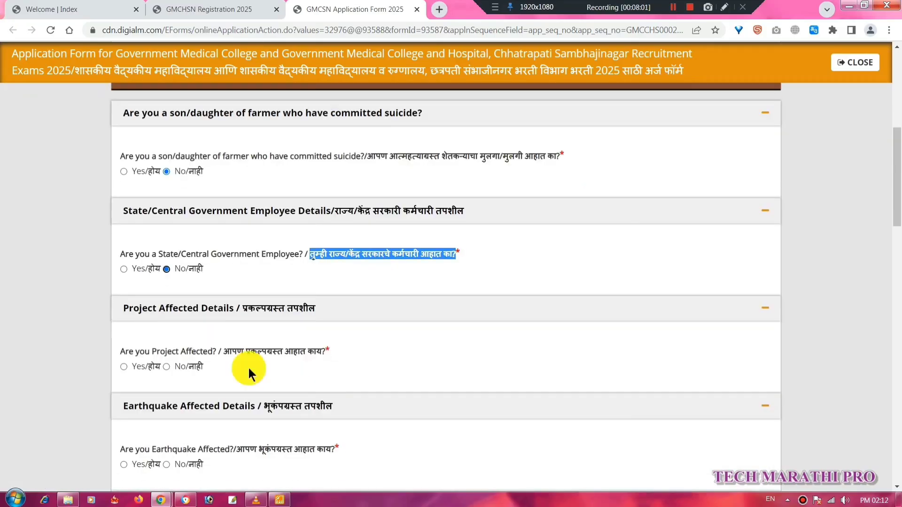
{"action": "left_click_drag", "start_coordinate": [223, 351], "coordinate": [337, 350]}
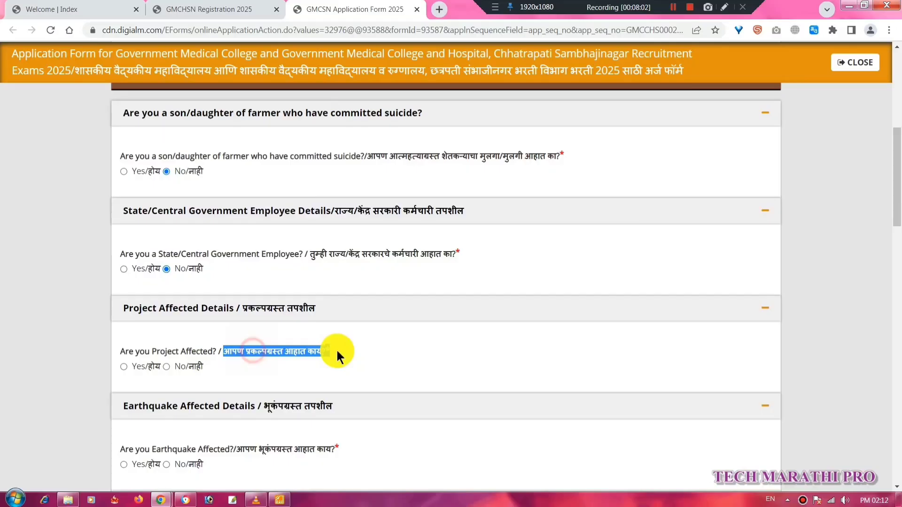
{"action": "left_click", "coordinate": [166, 367]}
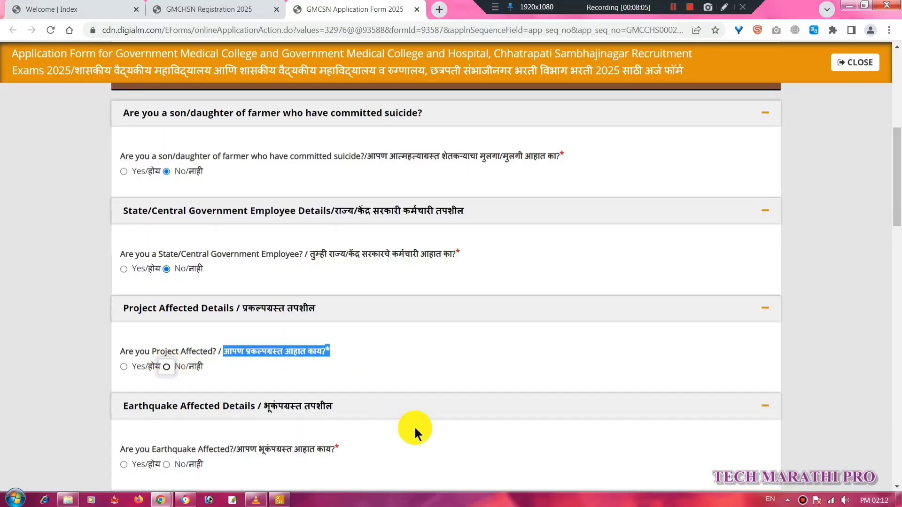
{"action": "scroll", "coordinate": [419, 428], "scroll_direction": "down", "scroll_amount": 2}
{"action": "scroll", "coordinate": [418, 427], "scroll_direction": "down", "scroll_amount": 1}
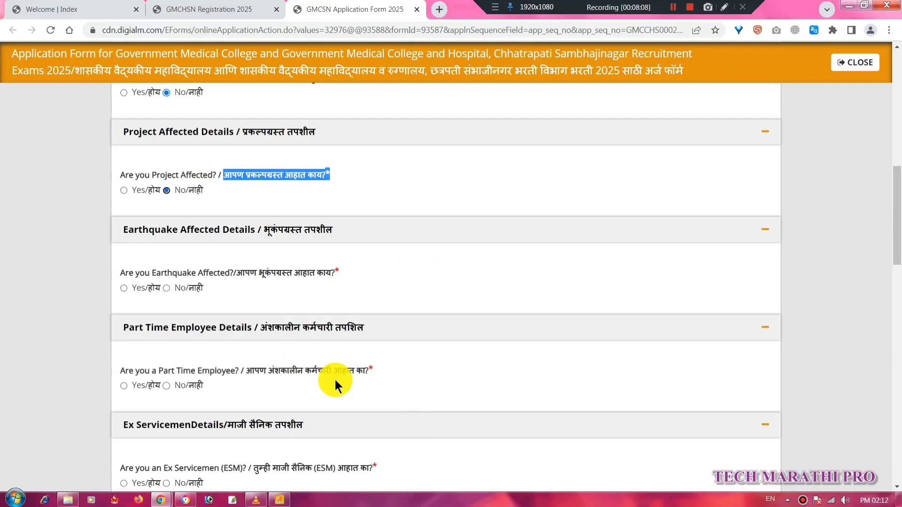
{"action": "left_click_drag", "start_coordinate": [244, 274], "coordinate": [334, 272]}
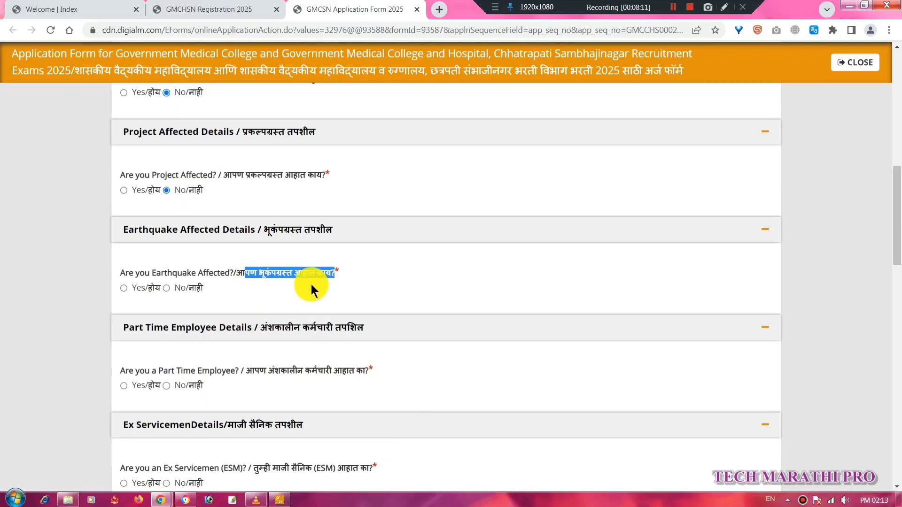
{"action": "left_click", "coordinate": [168, 288]}
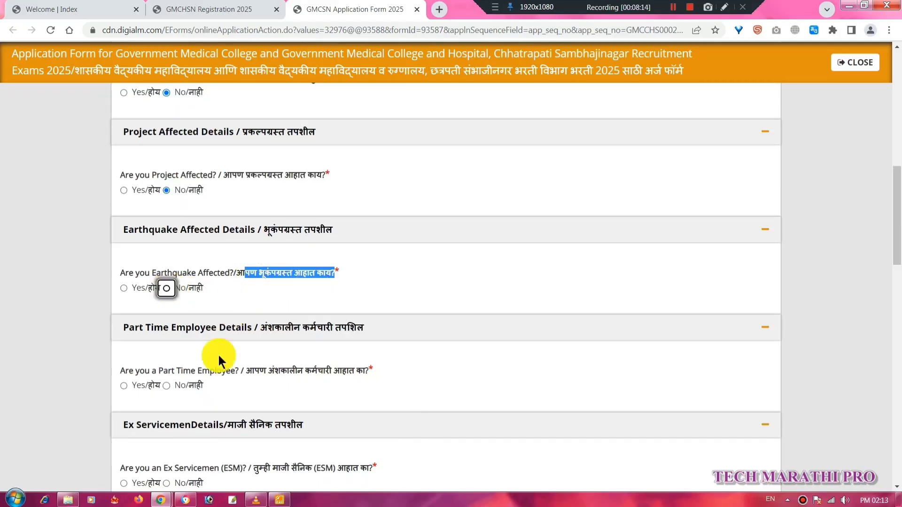
{"action": "left_click_drag", "start_coordinate": [245, 371], "coordinate": [367, 370]}
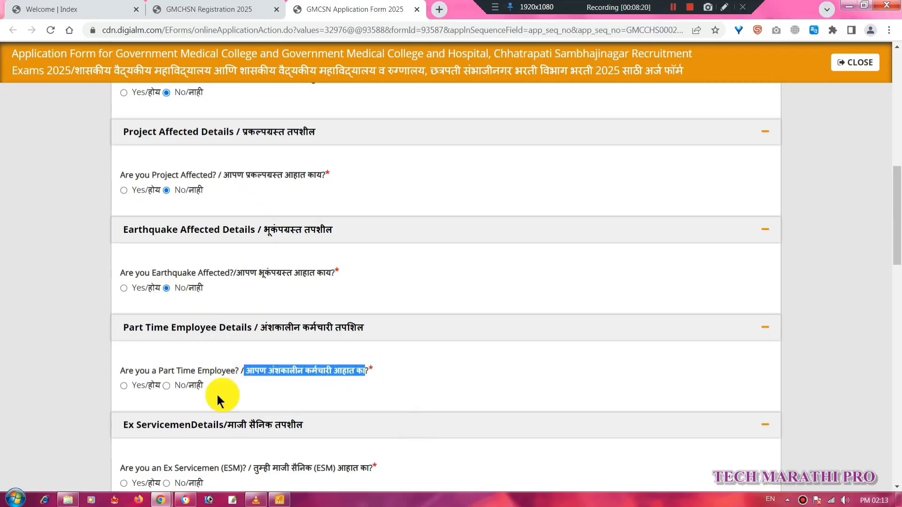
{"action": "left_click", "coordinate": [166, 387]}
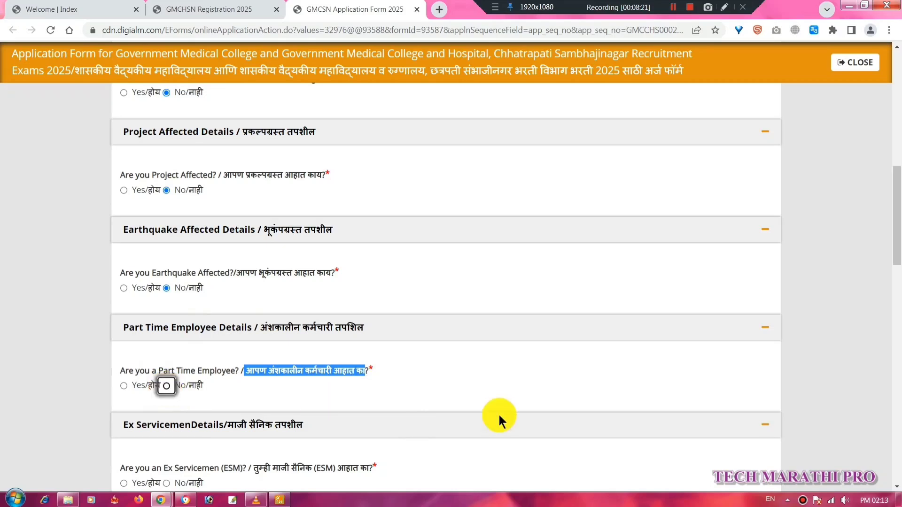
Answer No to the ex-serviceman and ward of Divyang ex-serviceman questions.
{"action": "scroll", "coordinate": [501, 421], "scroll_direction": "down", "scroll_amount": 1}
{"action": "scroll", "coordinate": [501, 422], "scroll_direction": "down", "scroll_amount": 3}
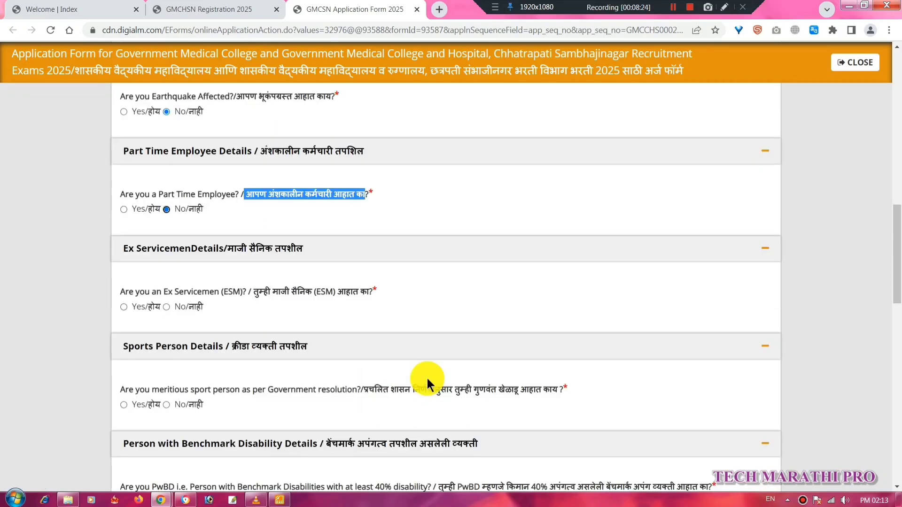
{"action": "left_click", "coordinate": [239, 311]}
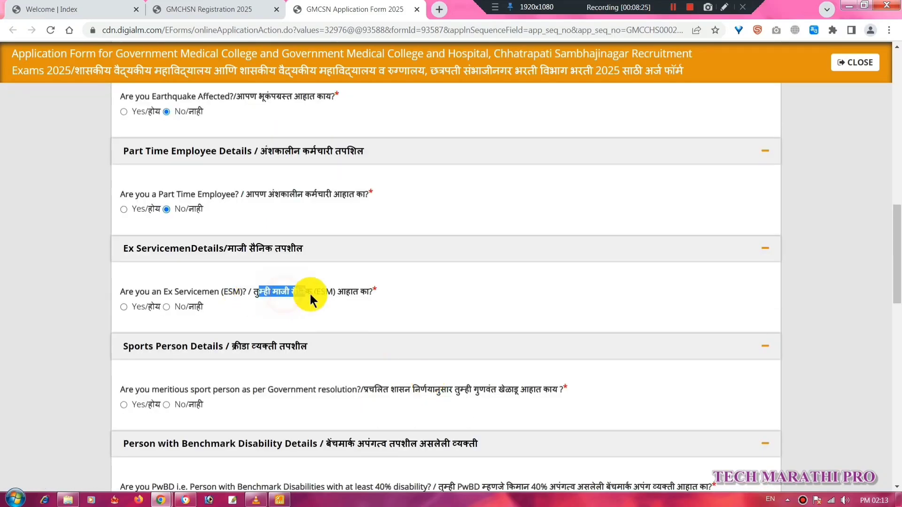
{"action": "left_click", "coordinate": [166, 307]}
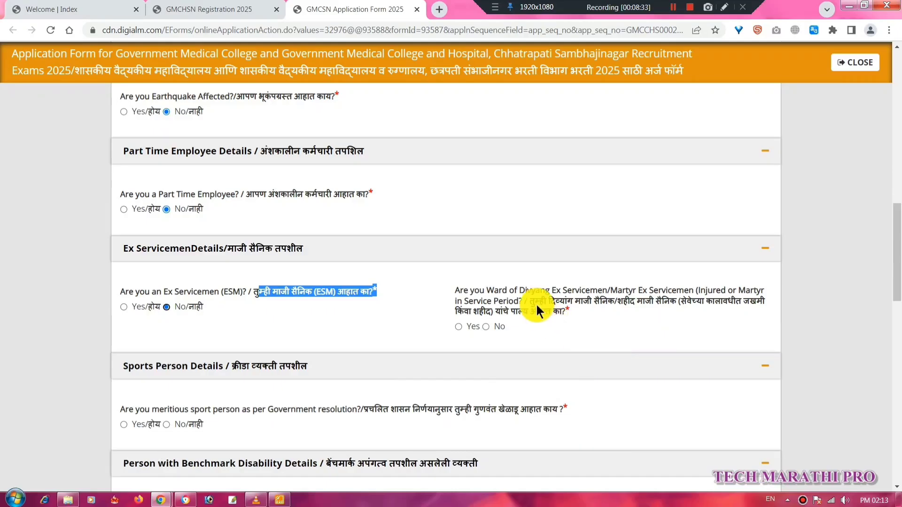
{"action": "left_click_drag", "start_coordinate": [535, 303], "coordinate": [590, 303]}
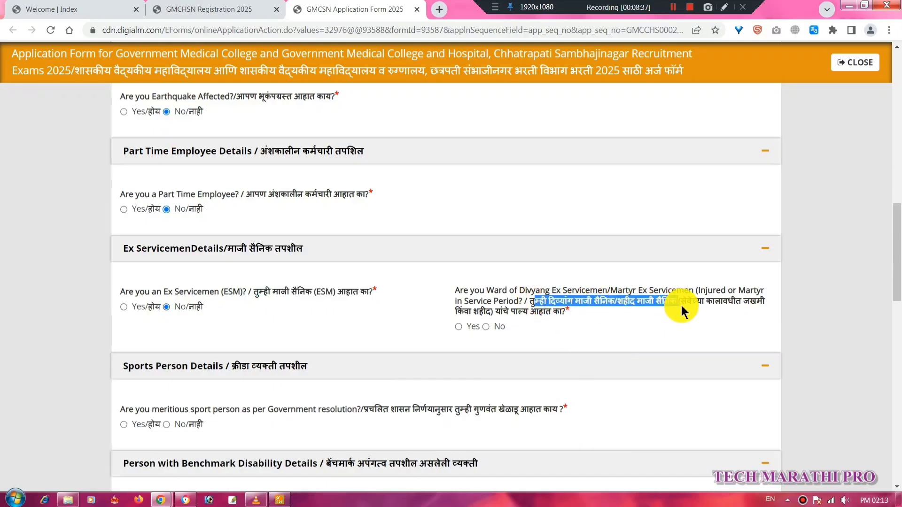
{"action": "left_click_drag", "start_coordinate": [681, 307], "coordinate": [678, 311]}
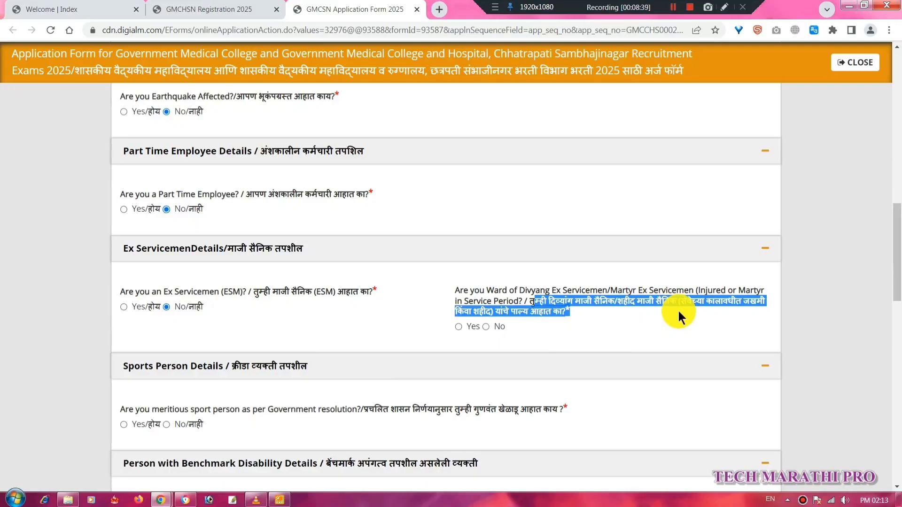
{"action": "left_click", "coordinate": [486, 327]}
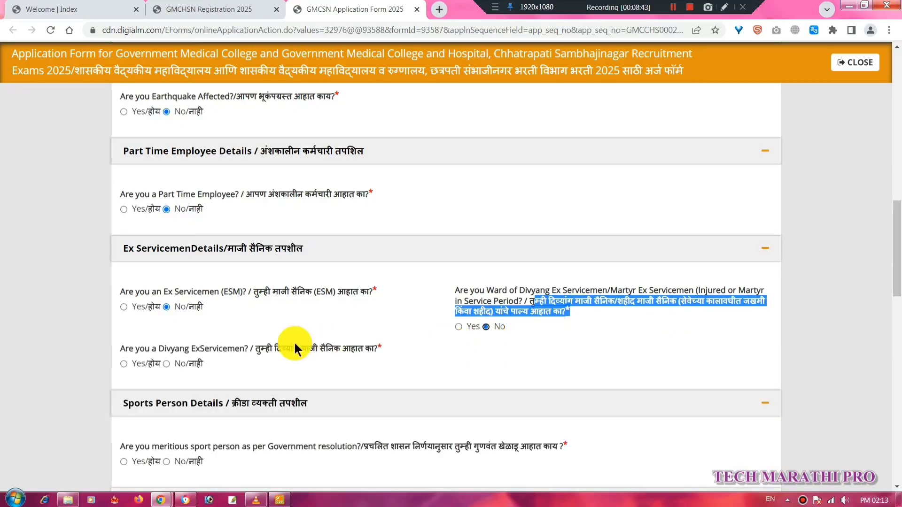
Answer No to the Divyang ex-serviceman, sports person and PwBD questions.
{"action": "left_click_drag", "start_coordinate": [273, 348], "coordinate": [363, 346]}
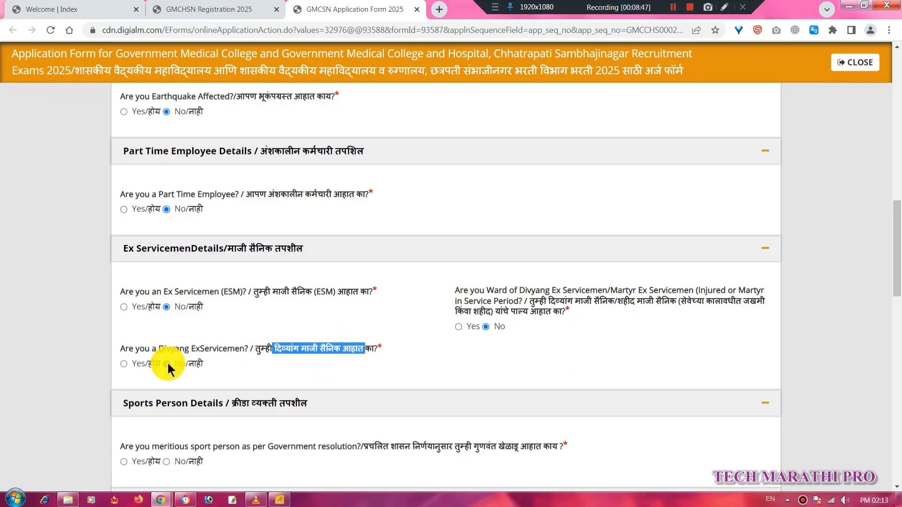
{"action": "scroll", "coordinate": [354, 388], "scroll_direction": "down", "scroll_amount": 3}
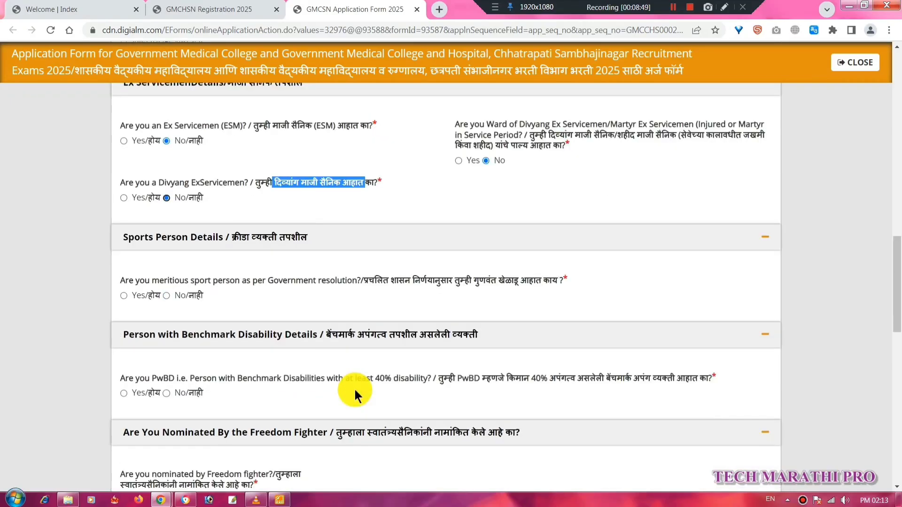
{"action": "left_click_drag", "start_coordinate": [370, 270], "coordinate": [466, 270]}
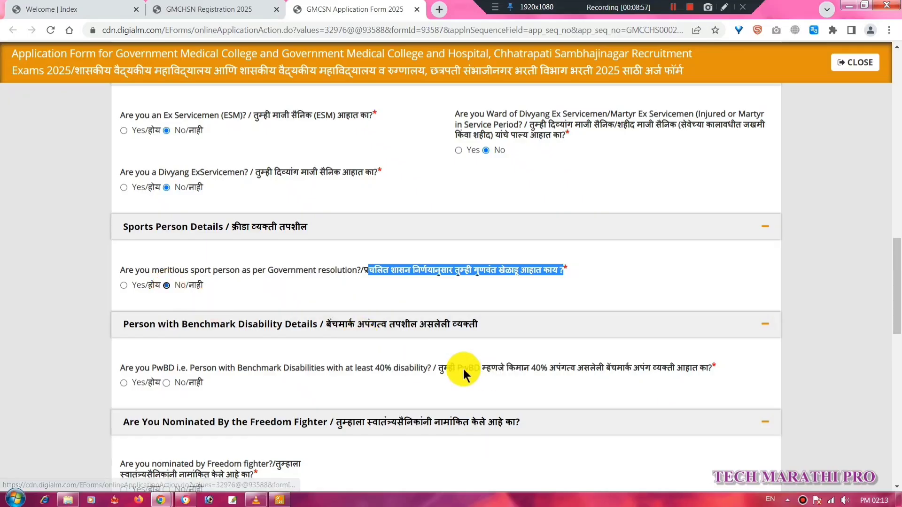
{"action": "left_click_drag", "start_coordinate": [436, 367], "coordinate": [717, 368]}
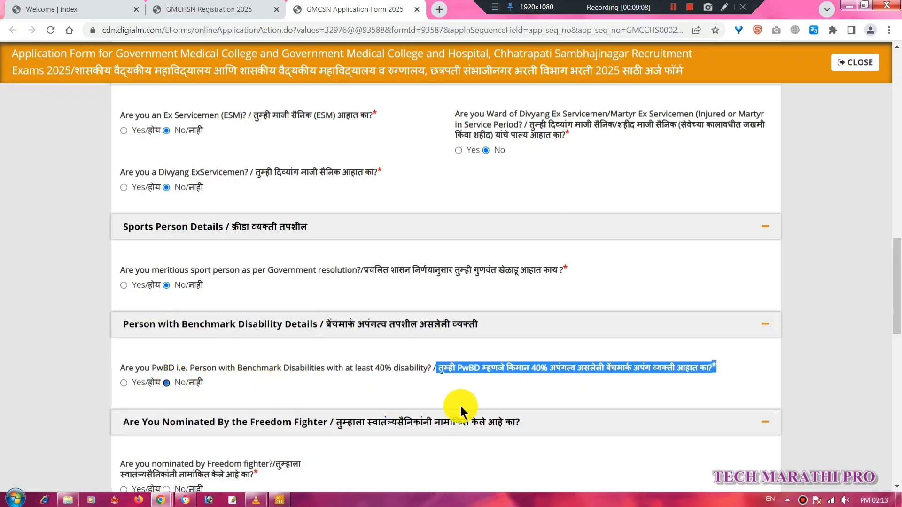
Answer No to the freedom fighter, orphan and debarred-from-examination questions.
{"action": "scroll", "coordinate": [458, 407], "scroll_direction": "down", "scroll_amount": 3}
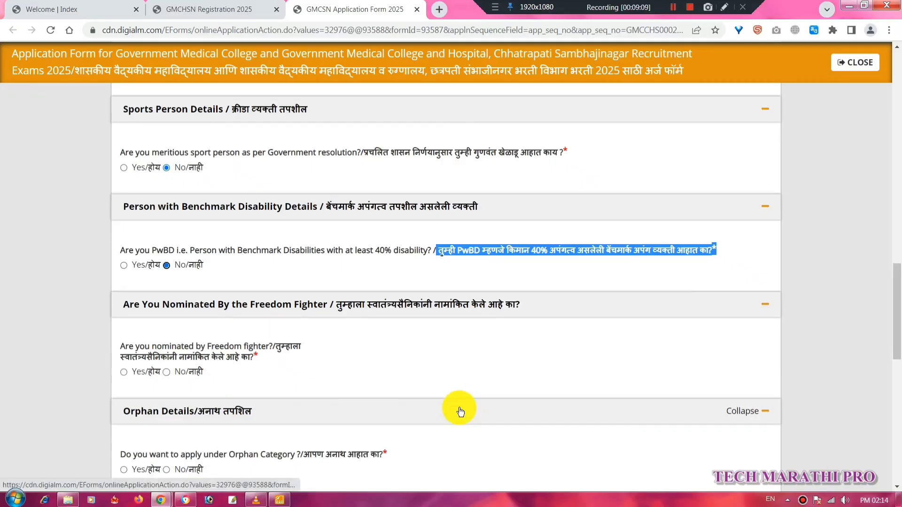
{"action": "scroll", "coordinate": [460, 412], "scroll_direction": "down", "scroll_amount": 3}
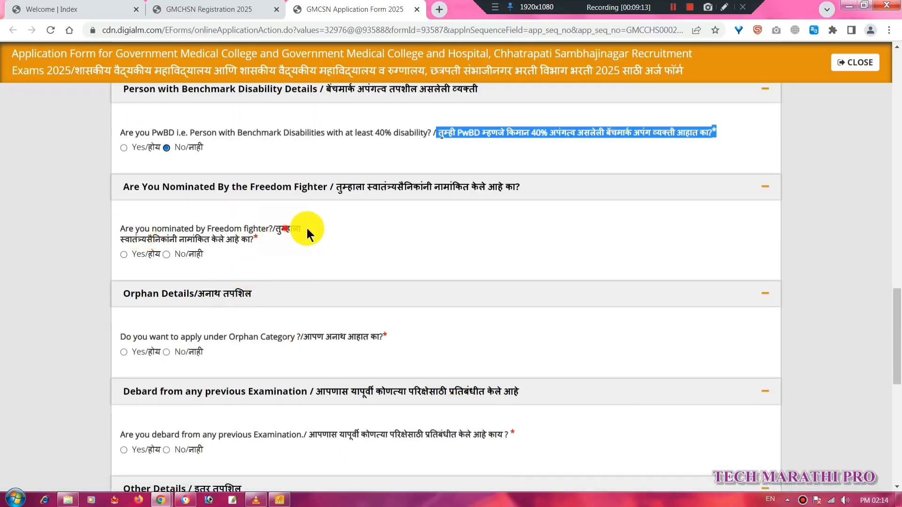
{"action": "left_click_drag", "start_coordinate": [148, 240], "coordinate": [256, 240]}
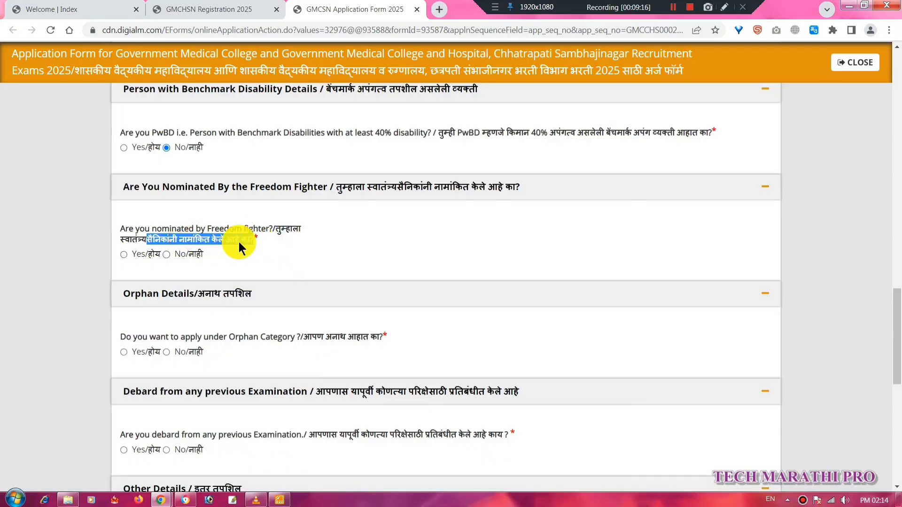
{"action": "left_click", "coordinate": [166, 254]}
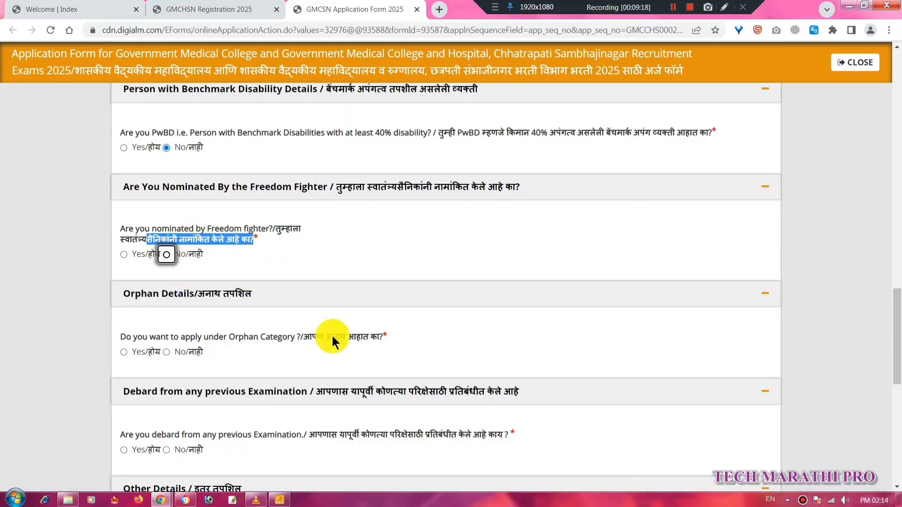
{"action": "left_click_drag", "start_coordinate": [304, 336], "coordinate": [392, 336]}
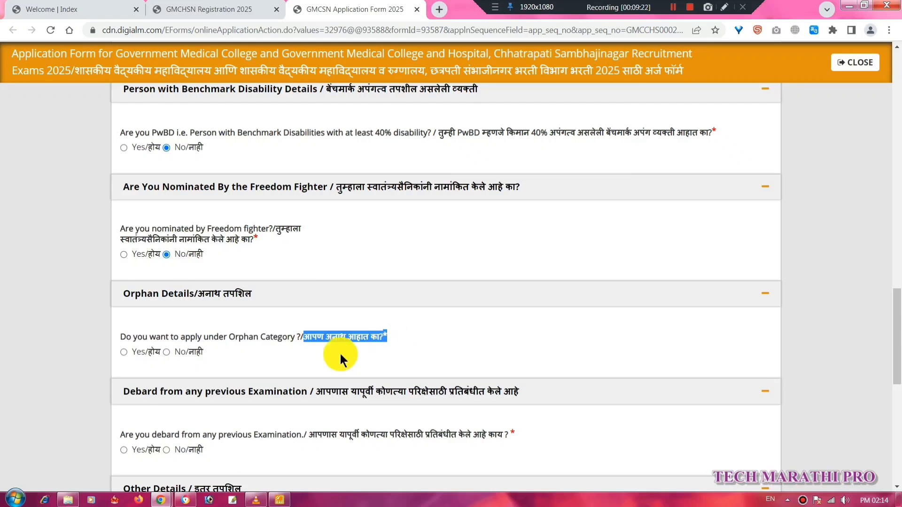
{"action": "left_click", "coordinate": [166, 352]}
{"action": "left_click_drag", "start_coordinate": [318, 435], "coordinate": [458, 437]}
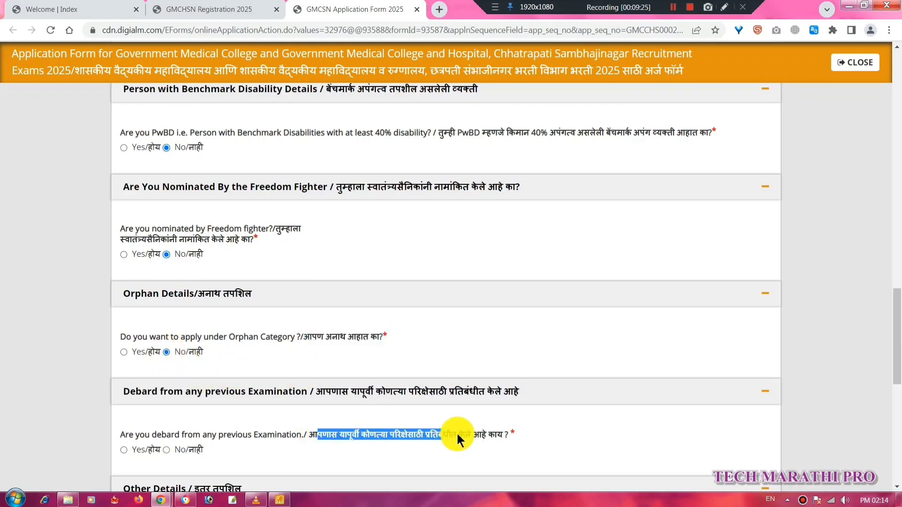
{"action": "left_click", "coordinate": [166, 450]}
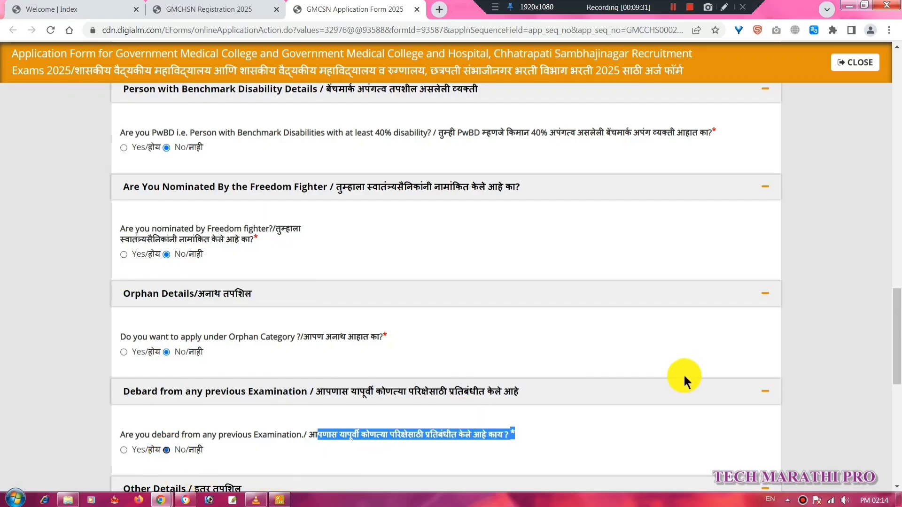
Answer No to the FIR, arrest, conviction and bond questions.
{"action": "scroll", "coordinate": [683, 373], "scroll_direction": "down", "scroll_amount": 6}
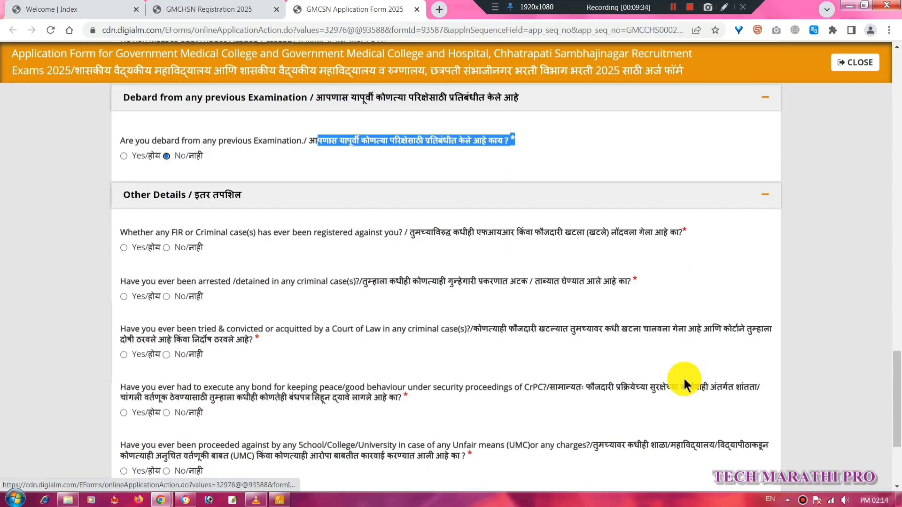
{"action": "left_click_drag", "start_coordinate": [411, 235], "coordinate": [492, 234]}
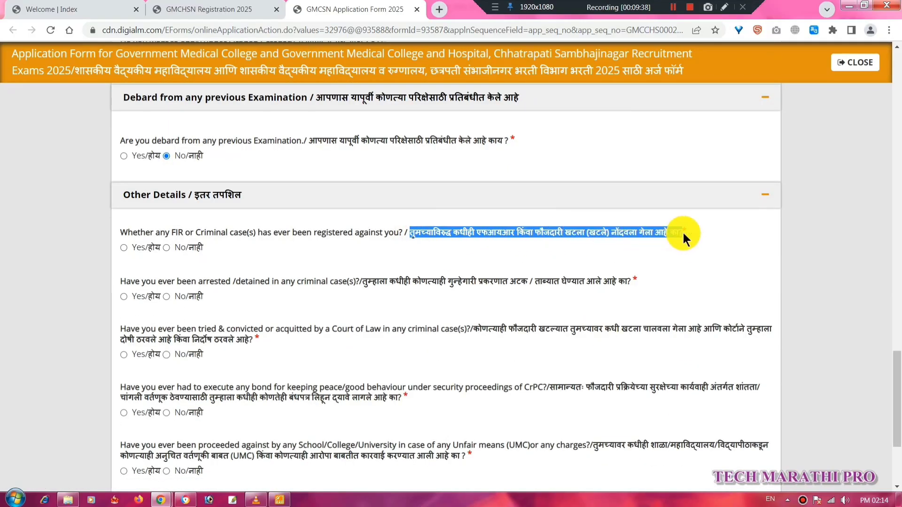
{"action": "left_click", "coordinate": [165, 247]}
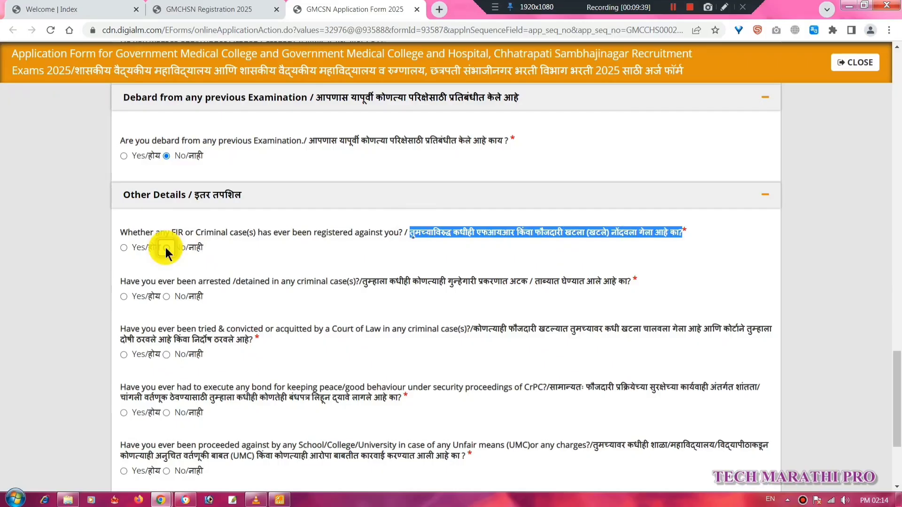
{"action": "left_click_drag", "start_coordinate": [360, 282], "coordinate": [435, 283]}
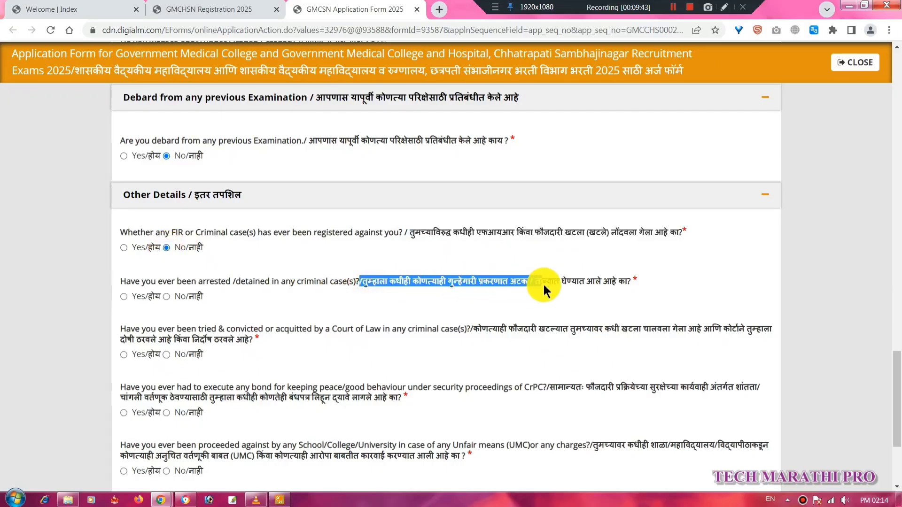
{"action": "left_click", "coordinate": [166, 297]}
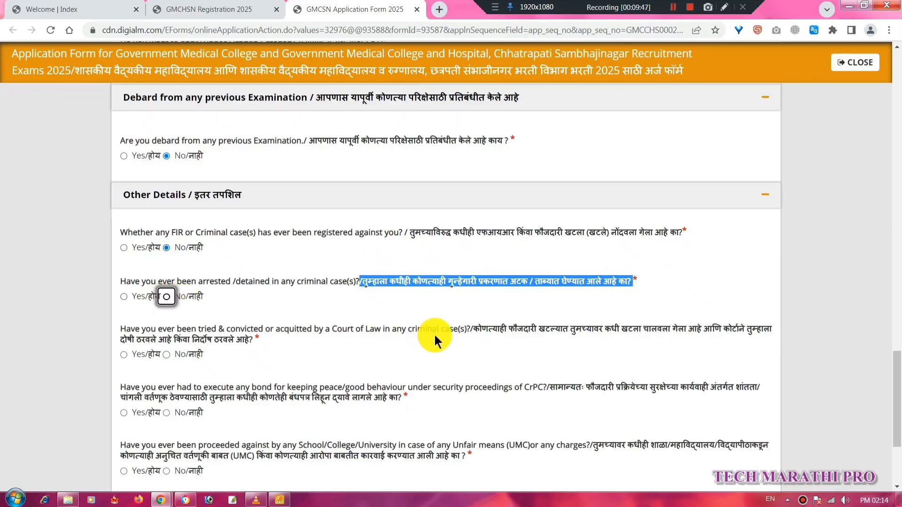
{"action": "left_click_drag", "start_coordinate": [474, 331], "coordinate": [604, 331]}
{"action": "left_click_drag", "start_coordinate": [737, 329], "coordinate": [774, 327]}
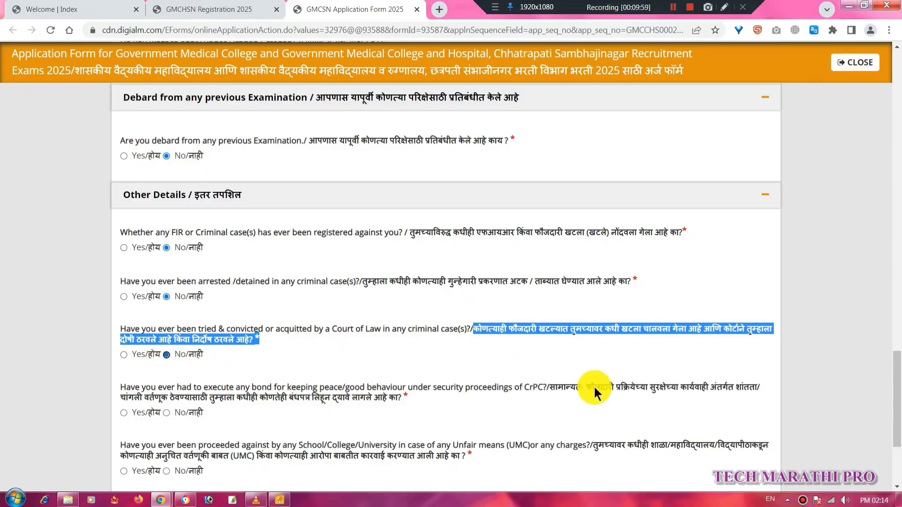
{"action": "left_click_drag", "start_coordinate": [587, 388], "coordinate": [670, 391]}
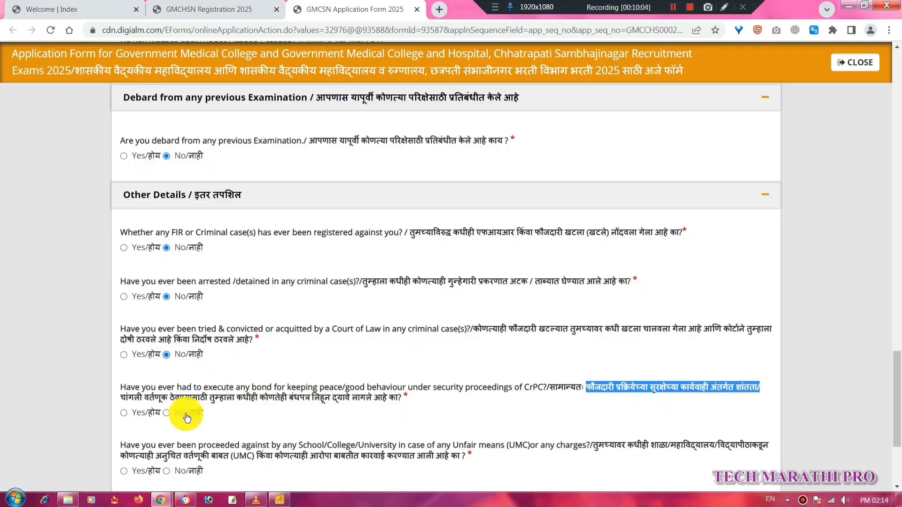
{"action": "left_click_drag", "start_coordinate": [117, 394], "coordinate": [407, 399]}
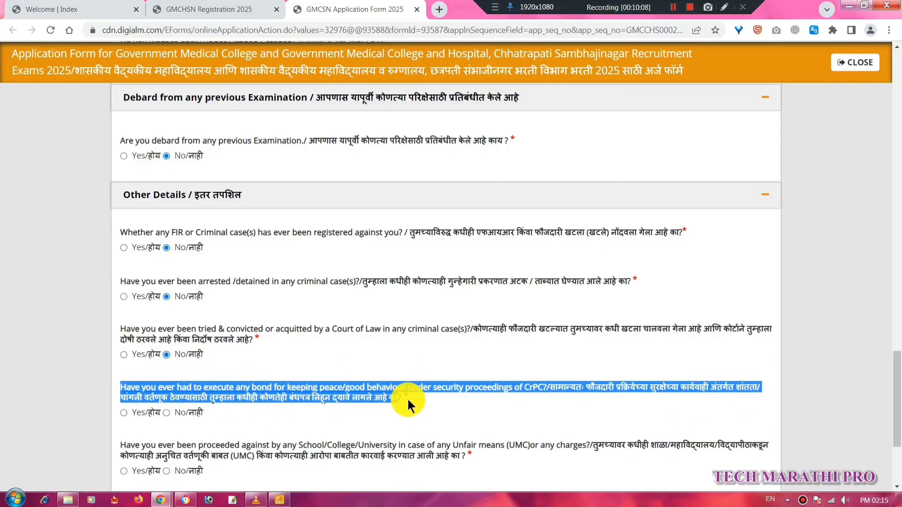
{"action": "left_click", "coordinate": [166, 413]}
Answer No to the unfair-means, criminal-proceedings and departmental enquiry questions.
{"action": "scroll", "coordinate": [452, 383], "scroll_direction": "down", "scroll_amount": 3}
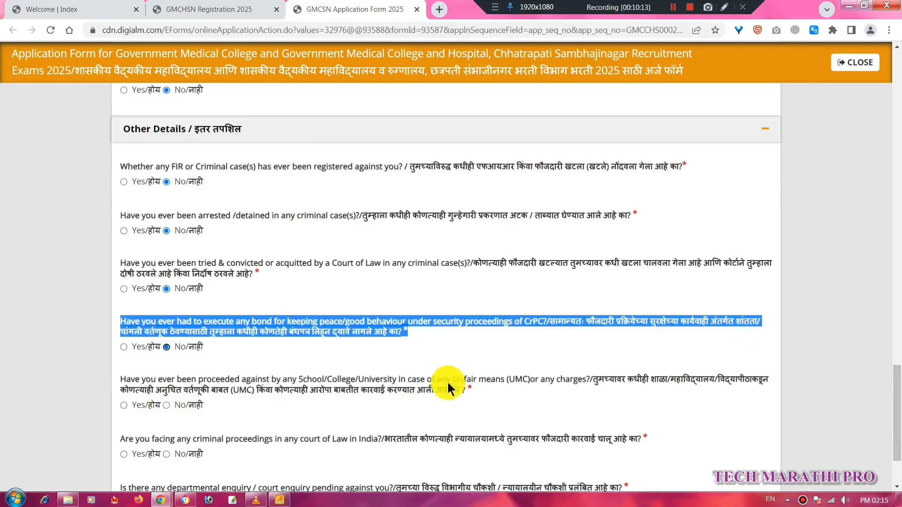
{"action": "left_click", "coordinate": [608, 290]}
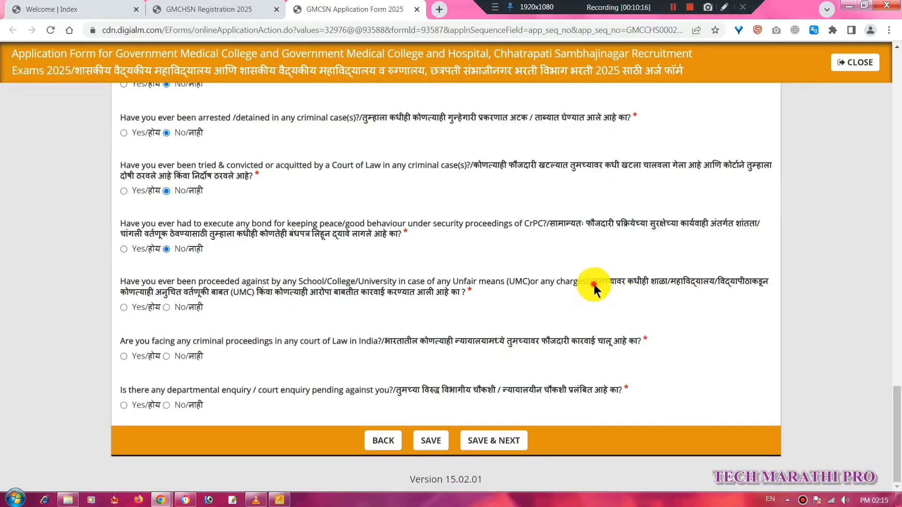
{"action": "left_click_drag", "start_coordinate": [594, 284], "coordinate": [644, 283]}
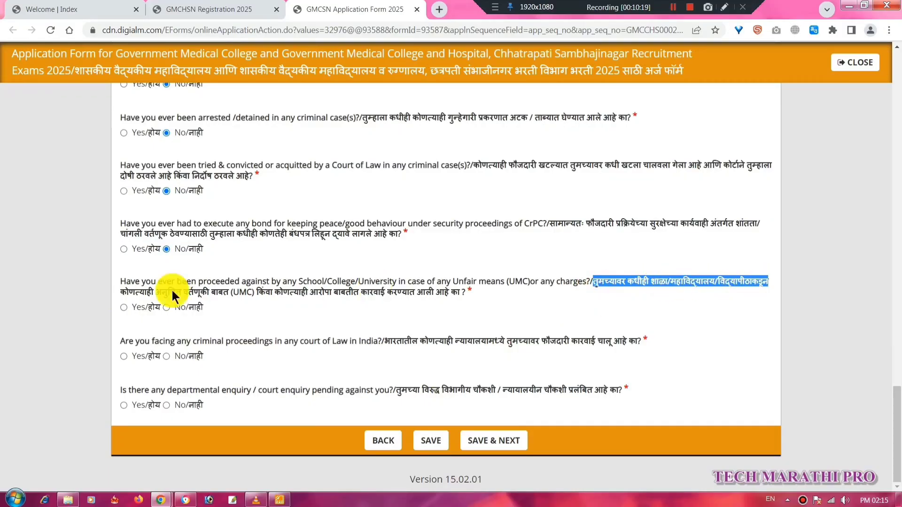
{"action": "left_click_drag", "start_coordinate": [122, 292], "coordinate": [184, 295]}
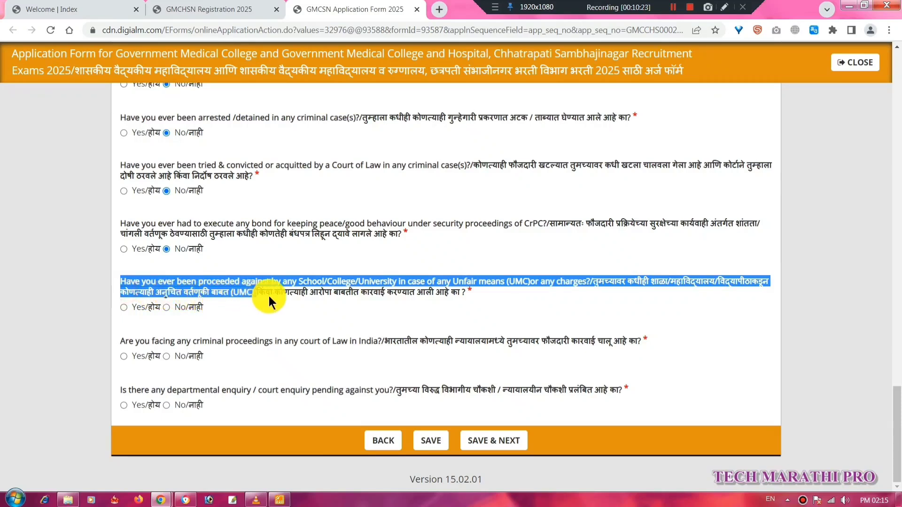
{"action": "left_click_drag", "start_coordinate": [411, 289], "coordinate": [455, 292]}
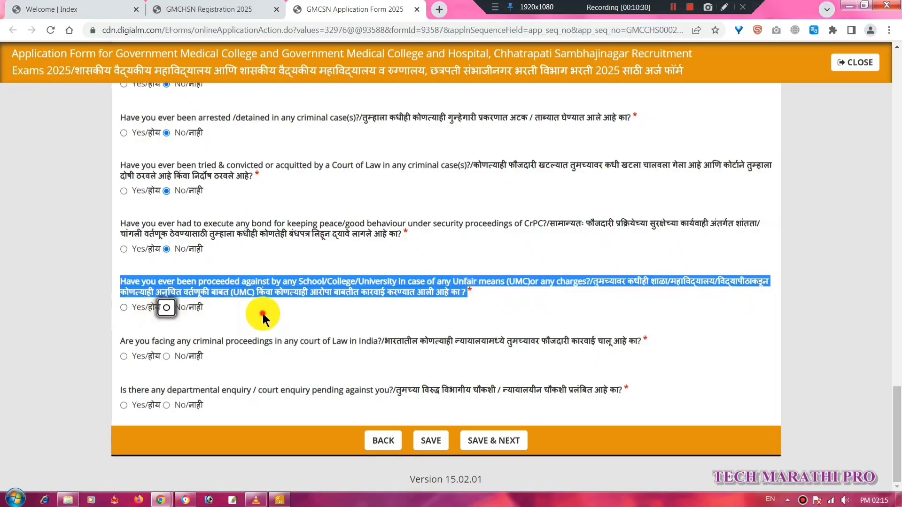
{"action": "key", "text": "space"}
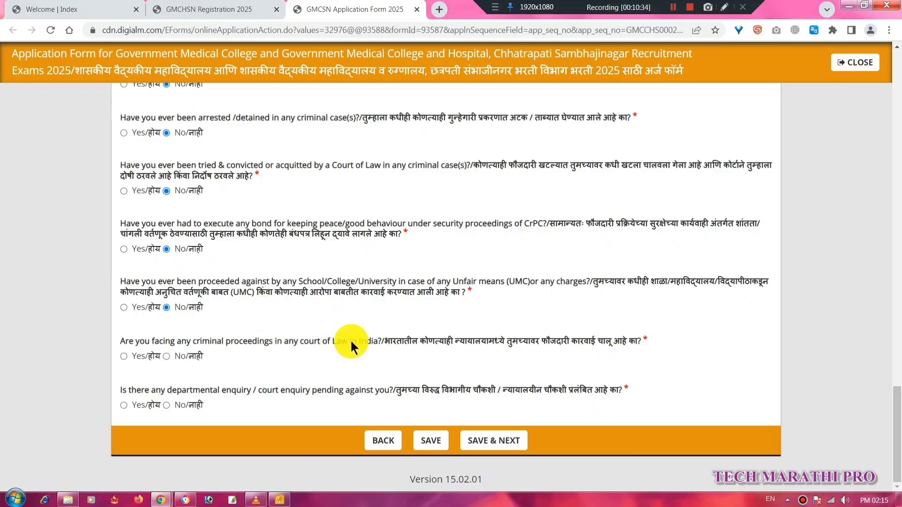
{"action": "left_click_drag", "start_coordinate": [385, 340], "coordinate": [522, 344]}
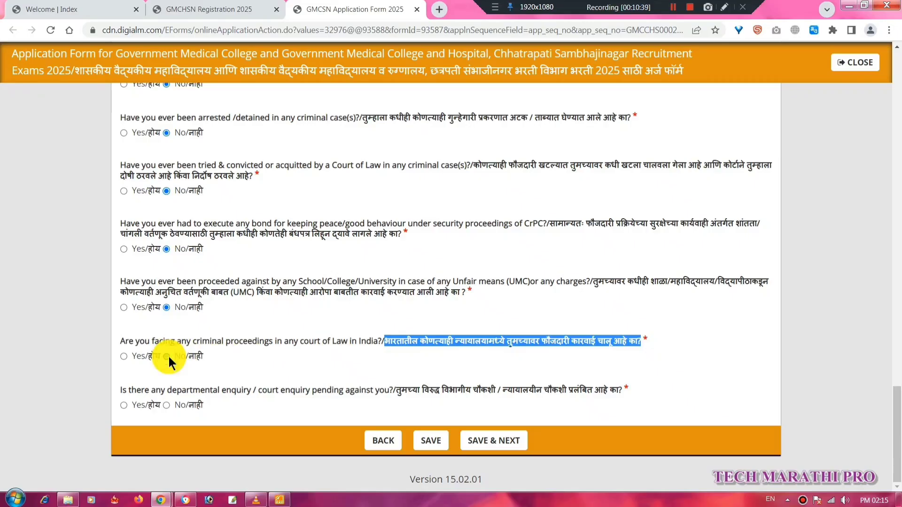
{"action": "left_click_drag", "start_coordinate": [396, 391], "coordinate": [481, 392]}
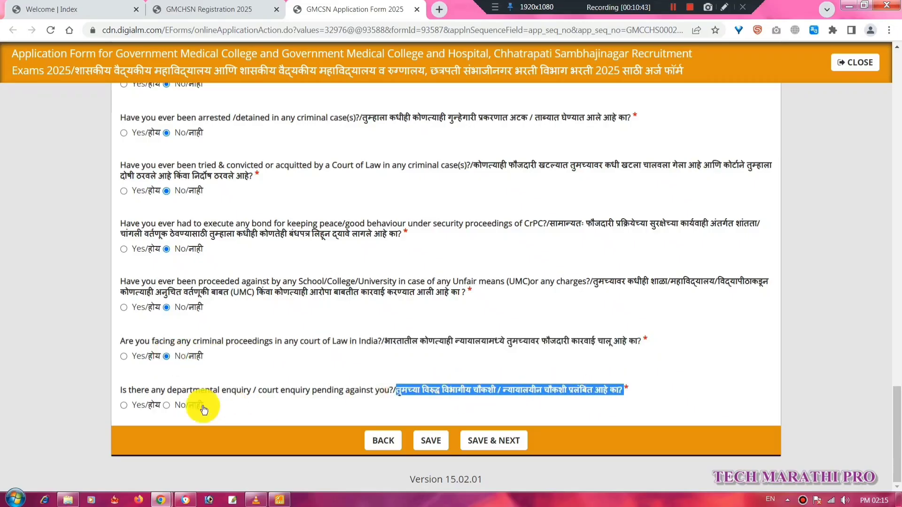
{"action": "left_click", "coordinate": [168, 406]}
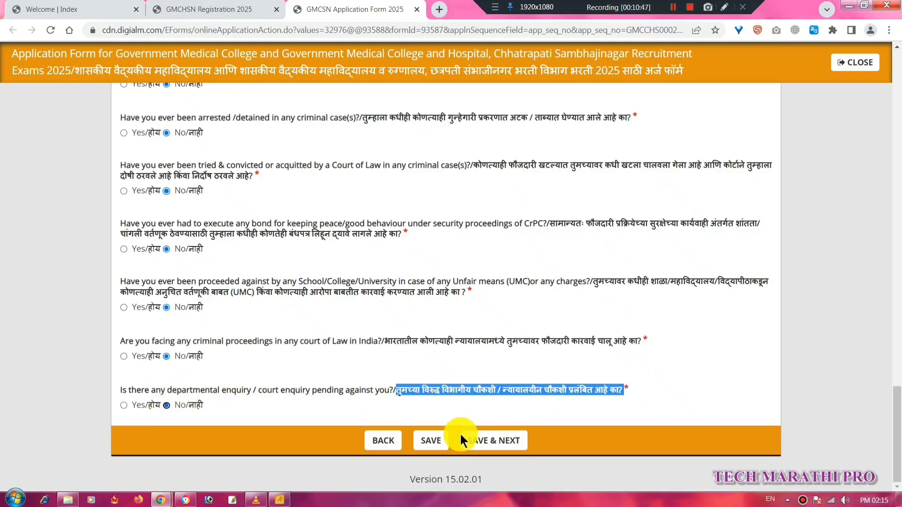
Save the Other Details and set the correspondence country to India.
{"action": "left_click", "coordinate": [493, 441]}
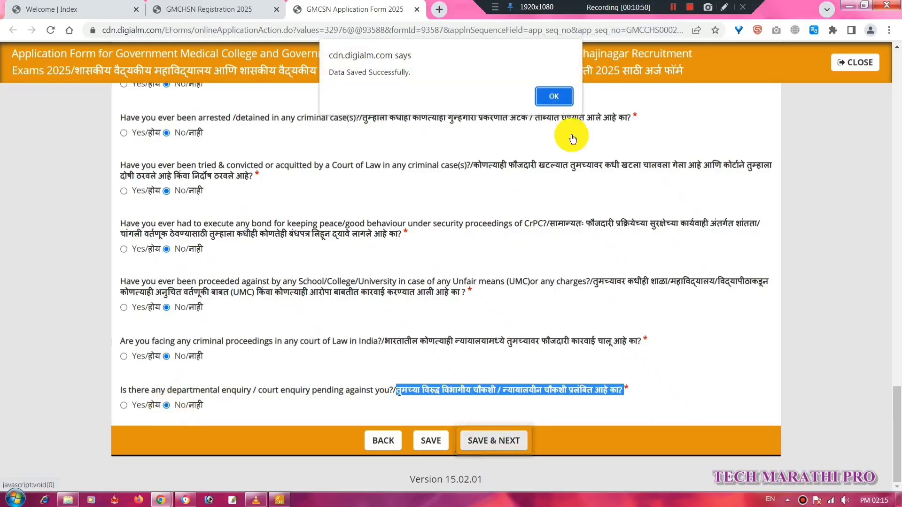
{"action": "left_click", "coordinate": [553, 99]}
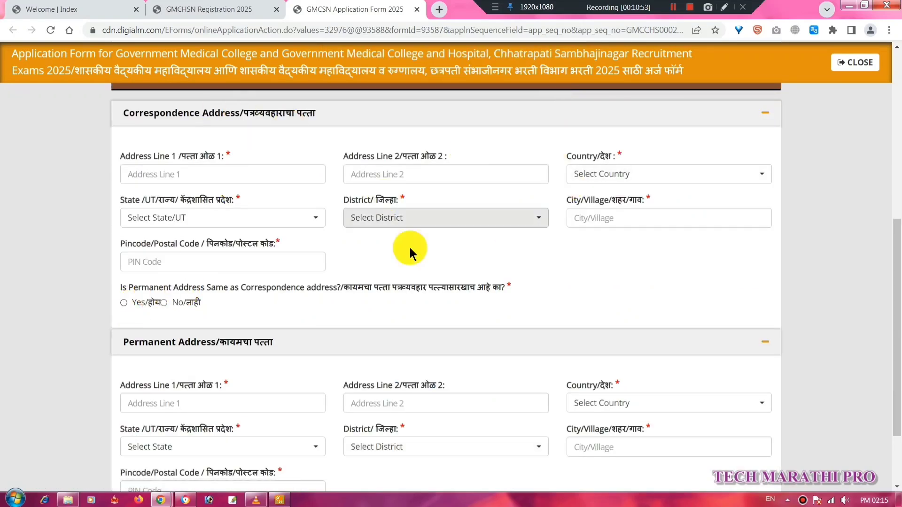
{"action": "left_click", "coordinate": [708, 171]}
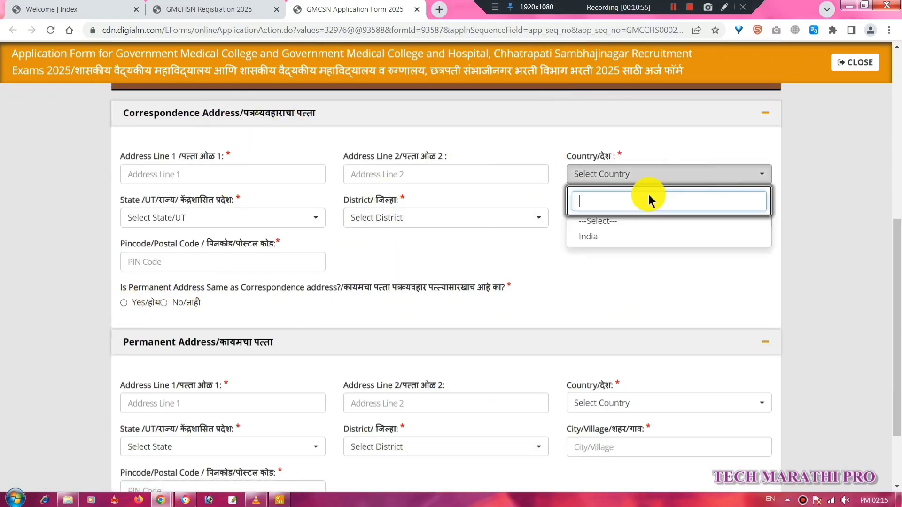
{"action": "left_click", "coordinate": [585, 241]}
{"action": "left_click", "coordinate": [603, 182]}
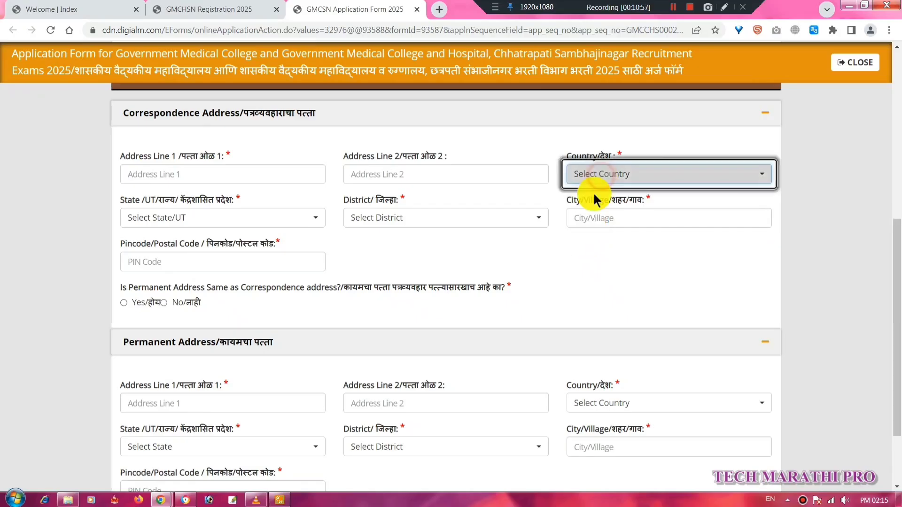
{"action": "left_click", "coordinate": [279, 222]}
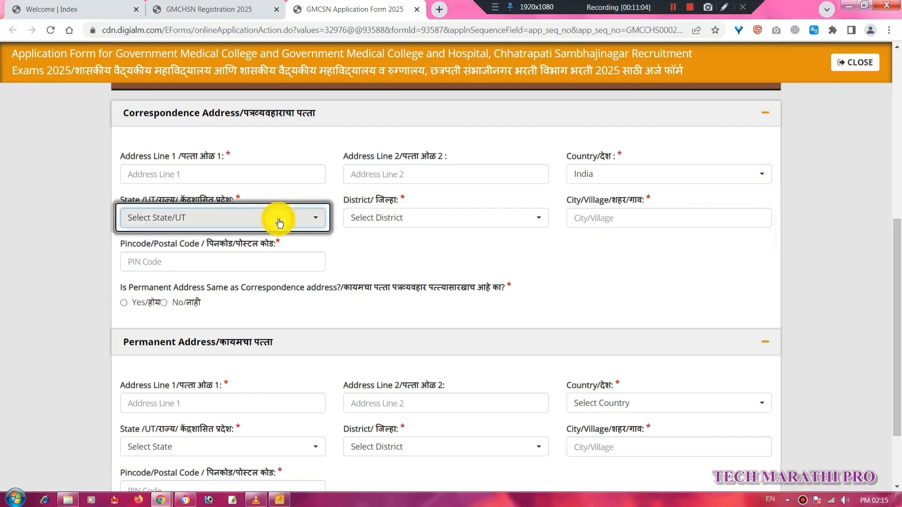
Set the state to Maharashtra and mark the permanent address same as correspondence.
{"action": "left_click", "coordinate": [280, 222]}
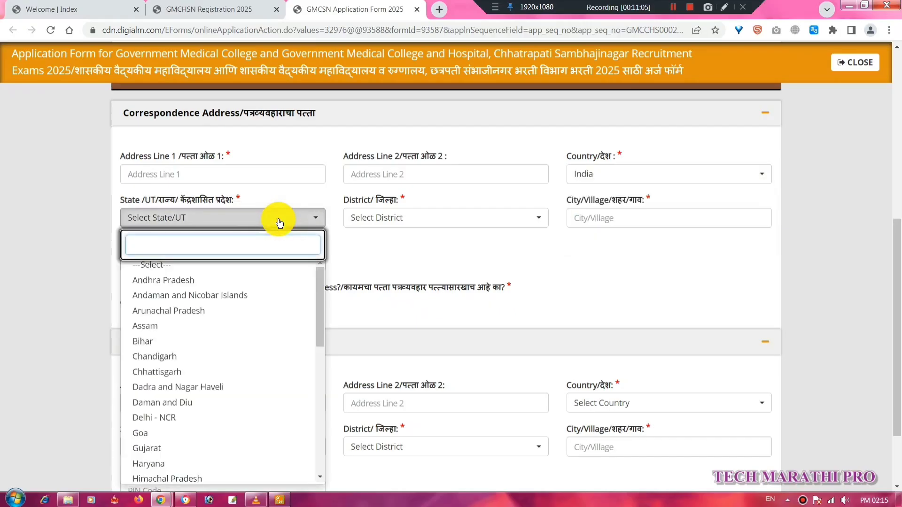
{"action": "type", "text": "MAHA"}
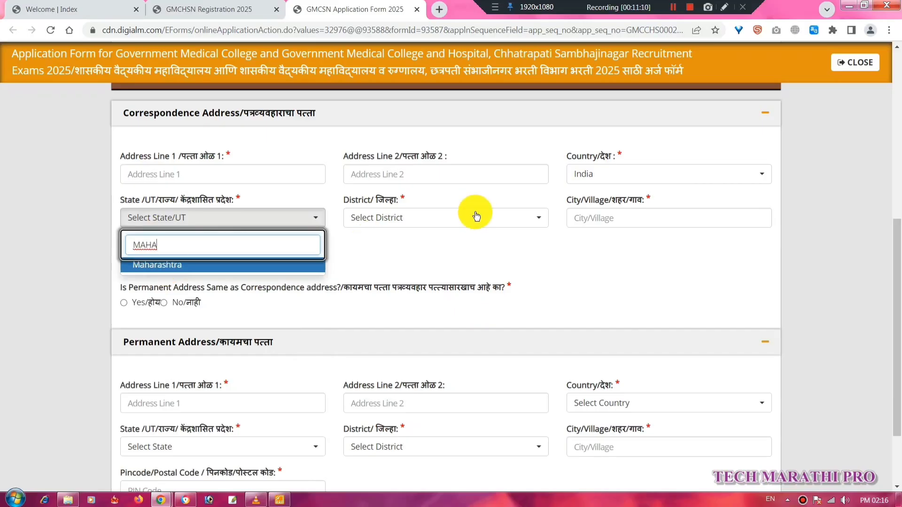
{"action": "key", "text": "Return"}
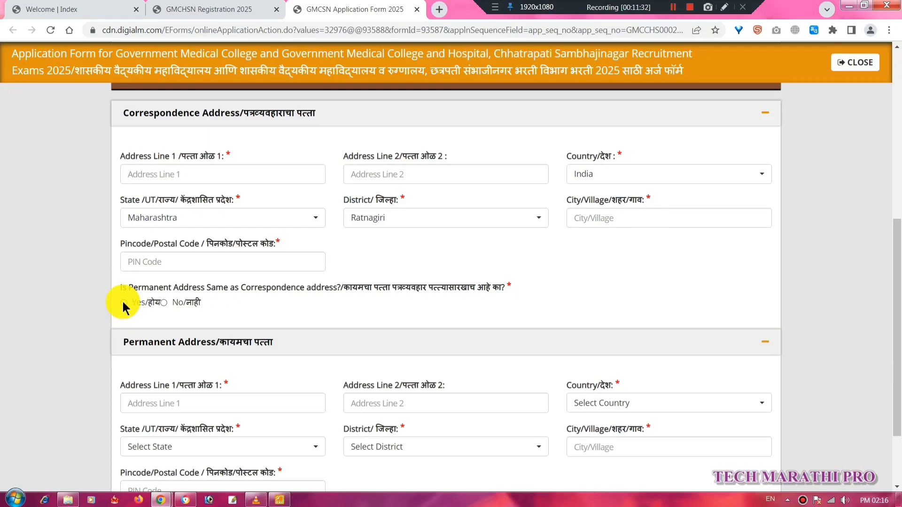
{"action": "left_click", "coordinate": [124, 303]}
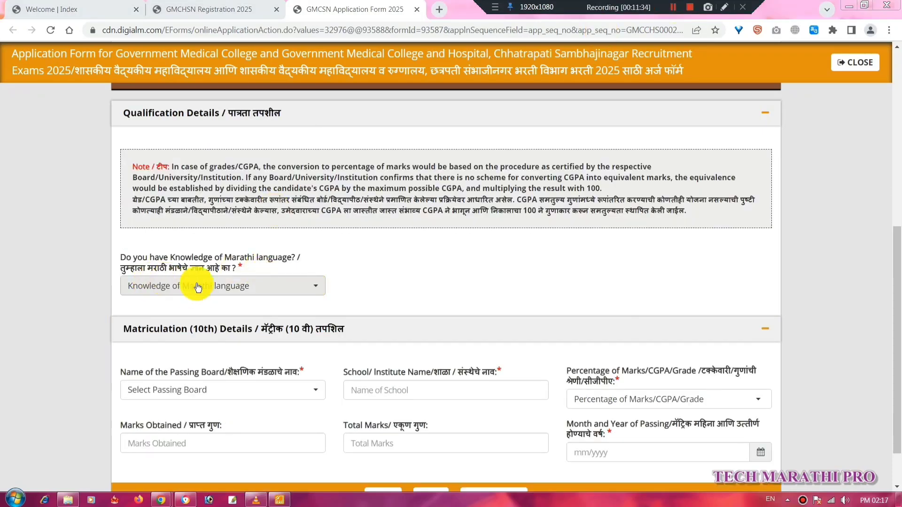
Answer Yes to Marathi knowledge and enter Maharashtra State Board with school MILIND HIGHSCHOOL.
{"action": "left_click", "coordinate": [301, 287]}
{"action": "left_click", "coordinate": [156, 344]}
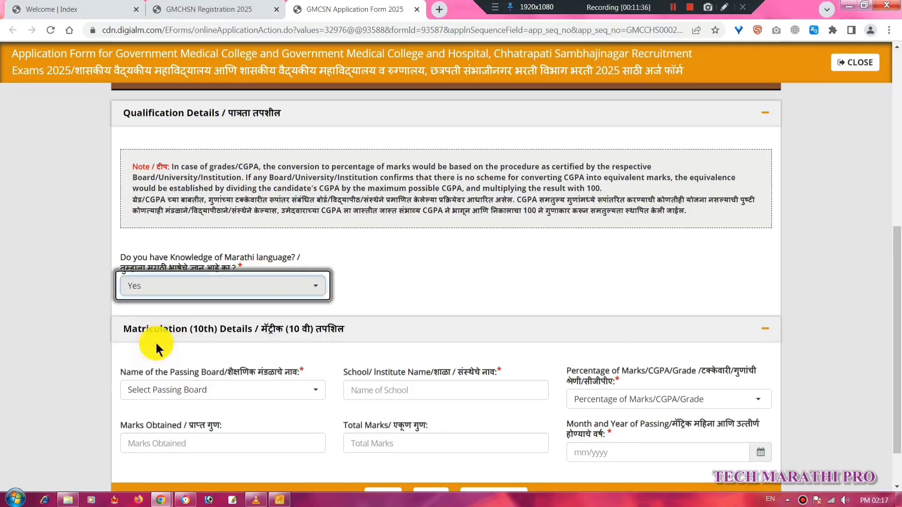
{"action": "scroll", "coordinate": [251, 354], "scroll_direction": "down", "scroll_amount": 2}
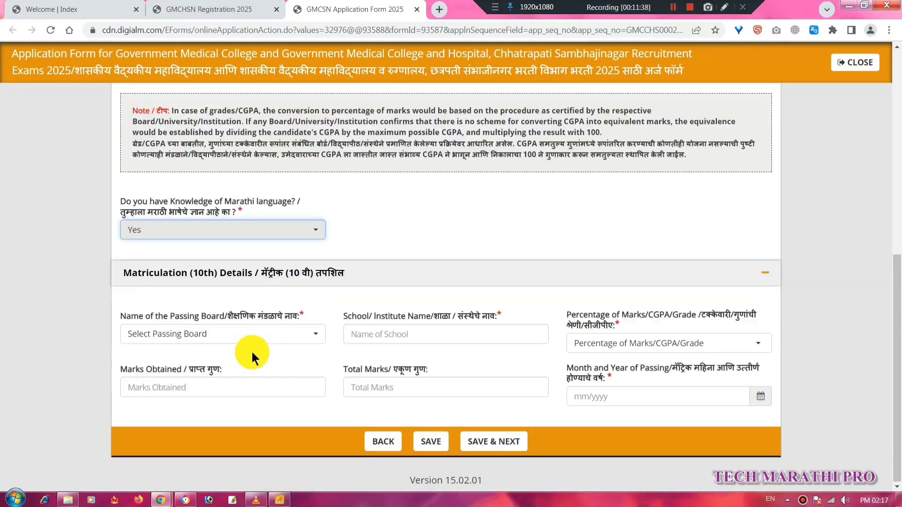
{"action": "left_click", "coordinate": [282, 335]}
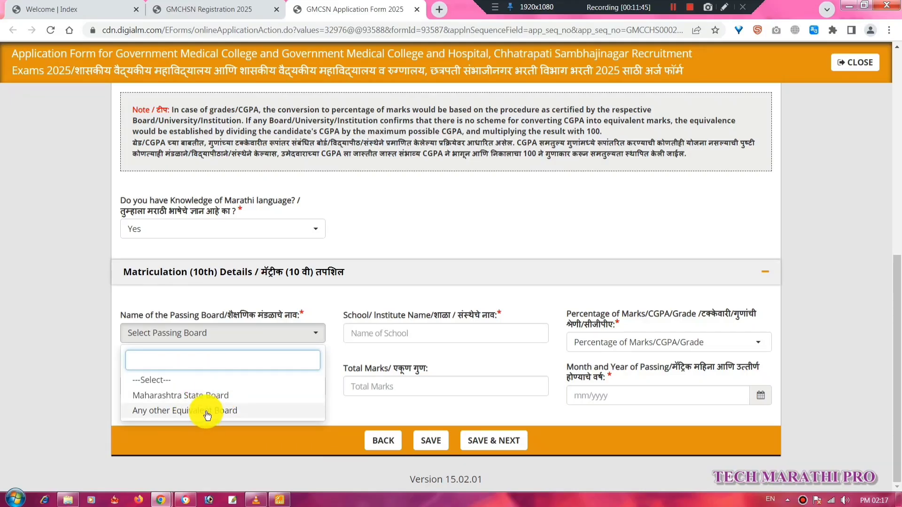
{"action": "left_click", "coordinate": [220, 399]}
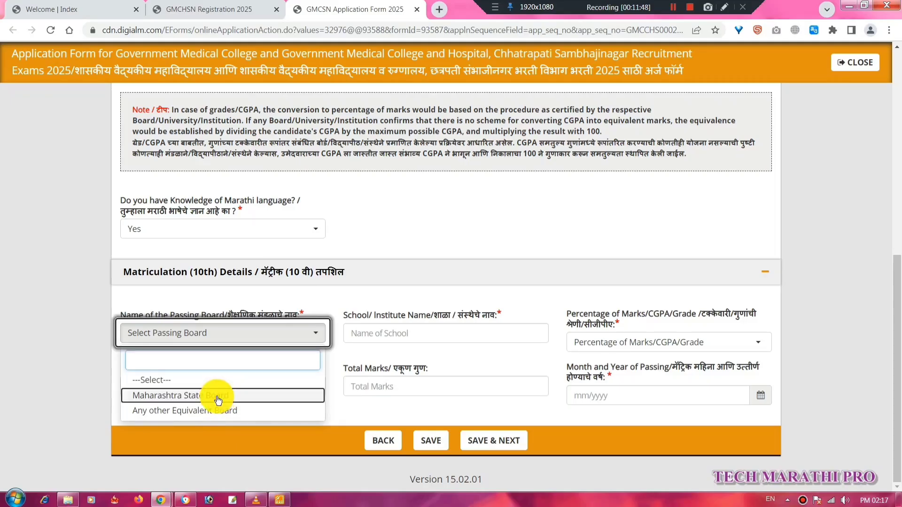
{"action": "left_click", "coordinate": [464, 333]}
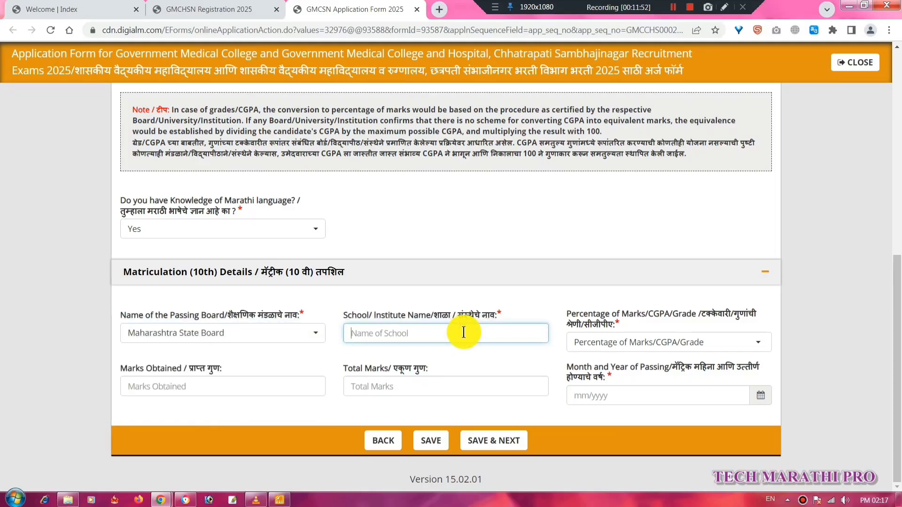
{"action": "type", "text": "MILIND "}
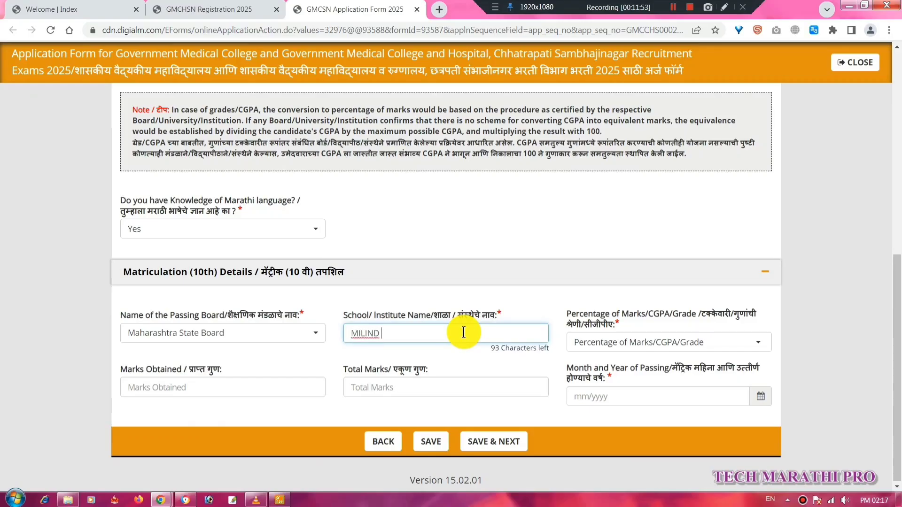
{"action": "type", "text": "HIGHSCHOOL"}
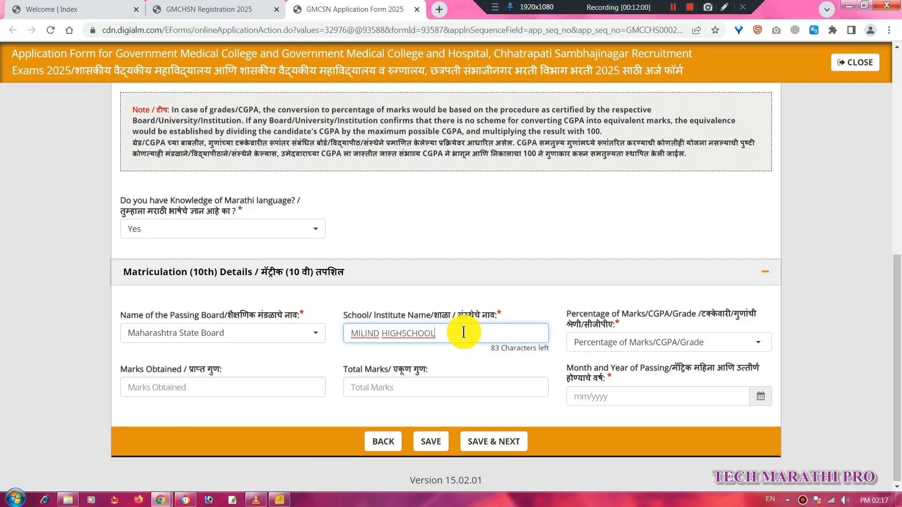
Choose Percentage as the 10th marks type.
{"action": "left_click", "coordinate": [705, 342]}
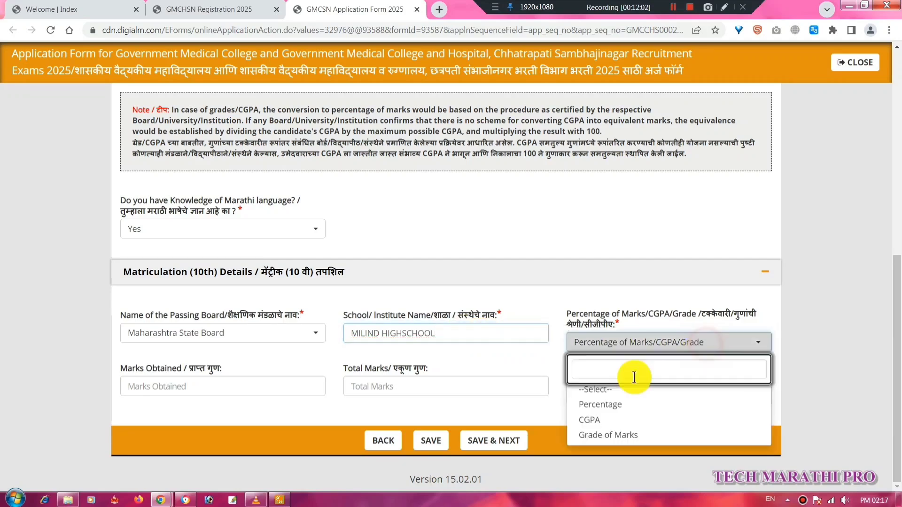
{"action": "left_click", "coordinate": [609, 405]}
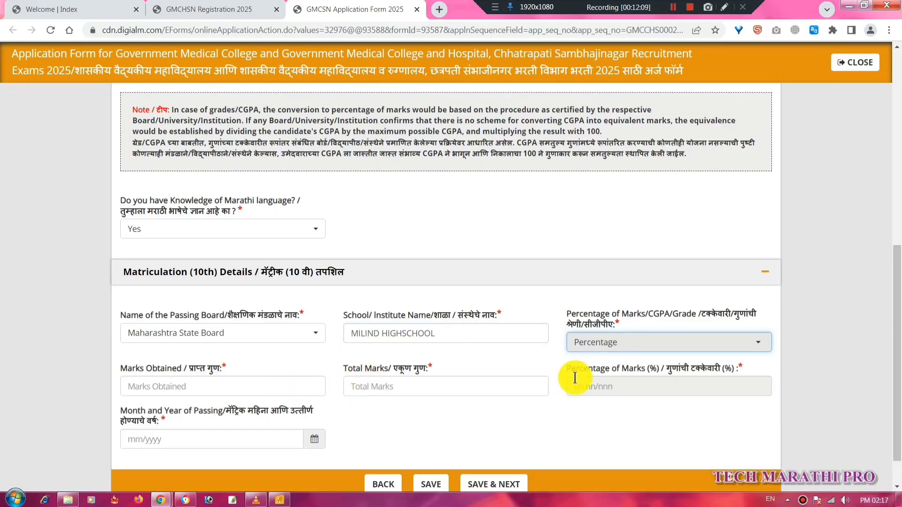
{"action": "left_click_drag", "start_coordinate": [587, 369], "coordinate": [658, 366]}
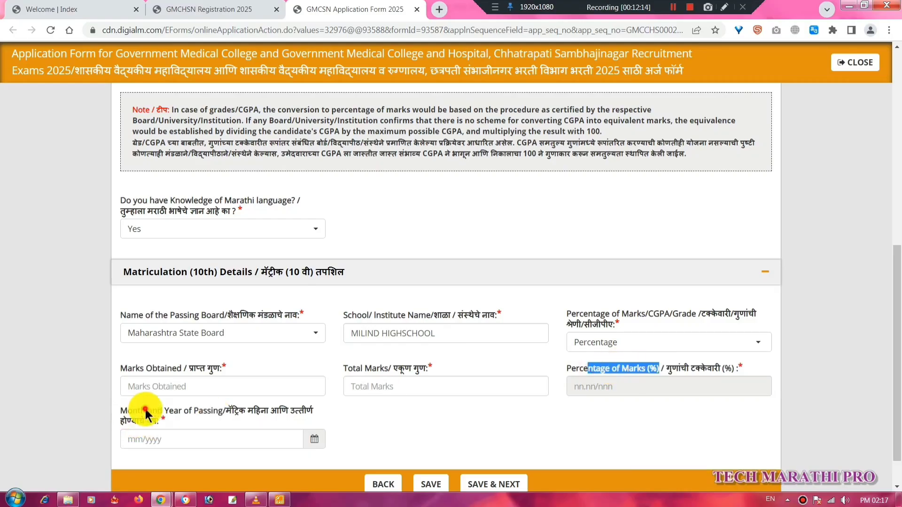
{"action": "left_click_drag", "start_coordinate": [127, 413], "coordinate": [317, 408]}
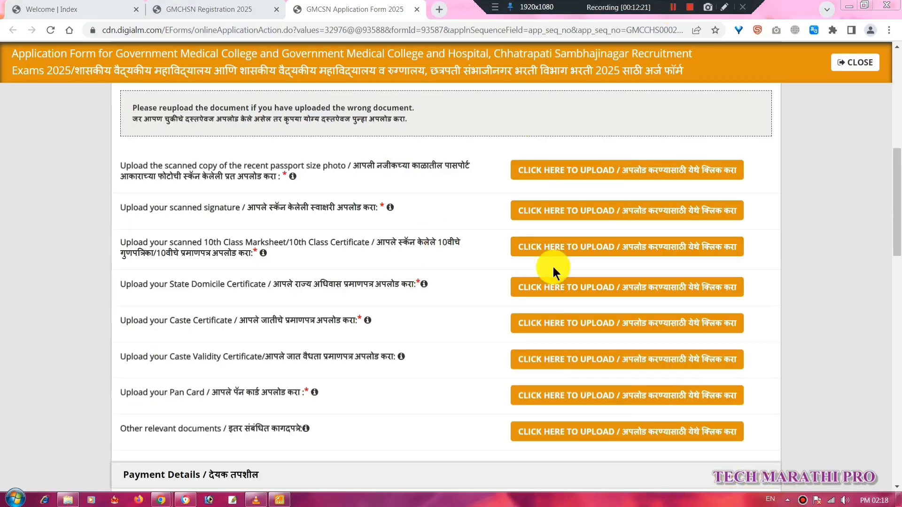
Open the upload dialog for the passport-size photograph in Documents Upload.
{"action": "scroll", "coordinate": [896, 169], "scroll_direction": "up", "scroll_amount": 2}
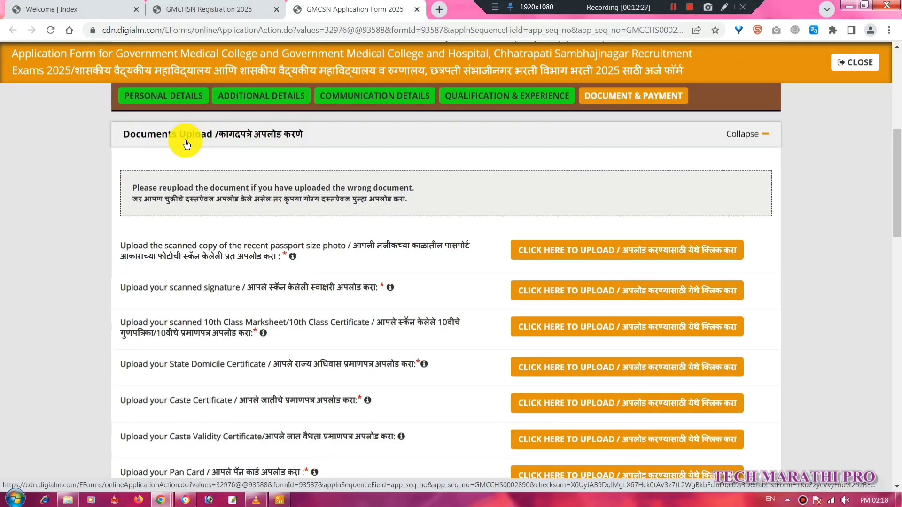
{"action": "left_click_drag", "start_coordinate": [142, 246], "coordinate": [467, 254]}
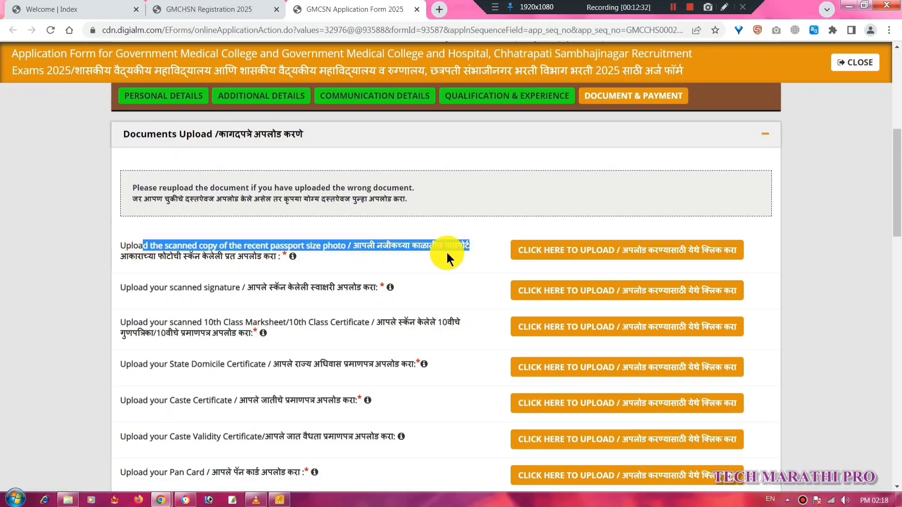
{"action": "left_click", "coordinate": [552, 250]}
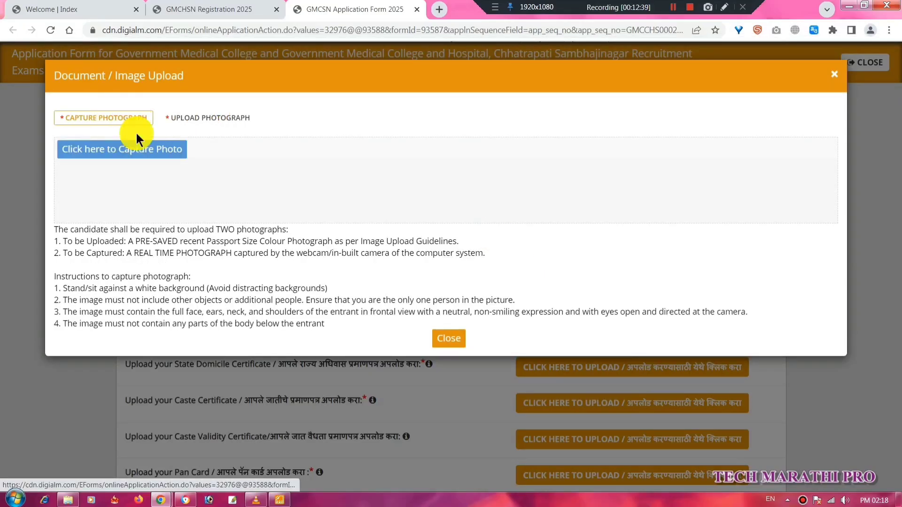
Try webcam capture, dismiss the missing-camera alert and switch to Upload Photograph.
{"action": "left_click", "coordinate": [100, 150]}
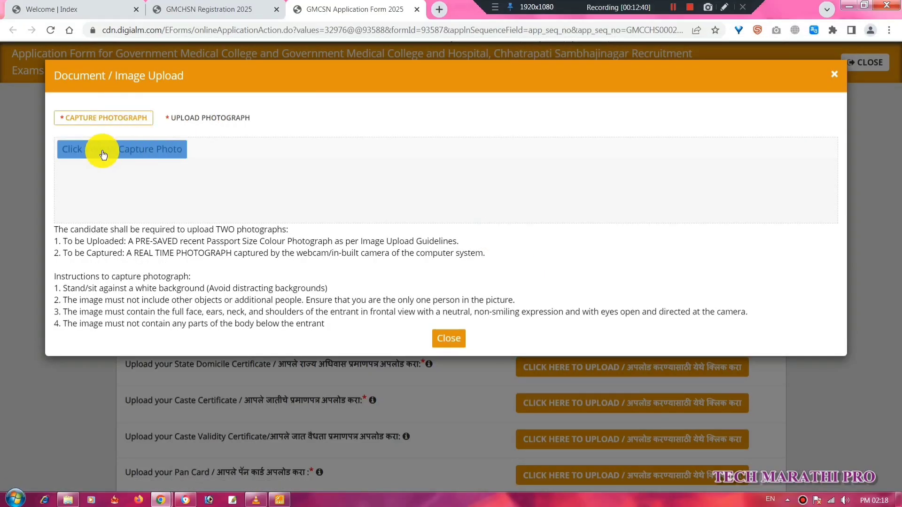
{"action": "left_click", "coordinate": [172, 153]}
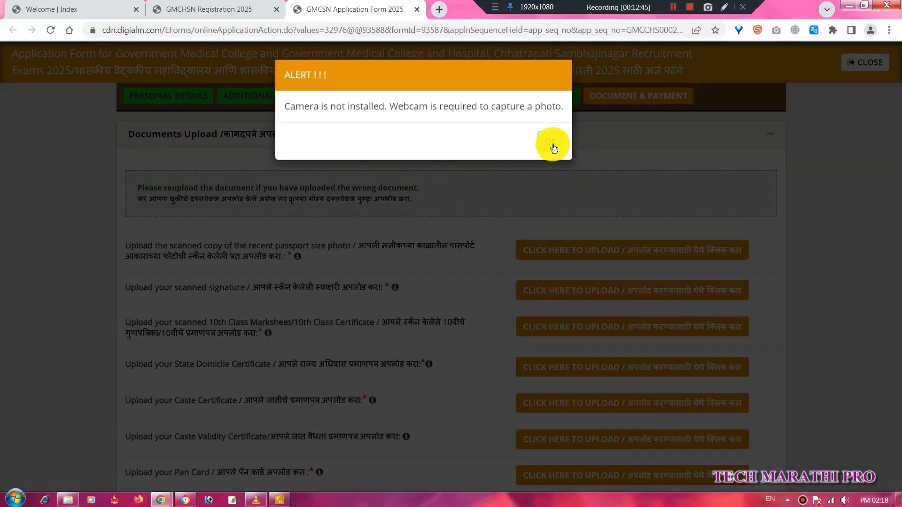
{"action": "left_click", "coordinate": [552, 142]}
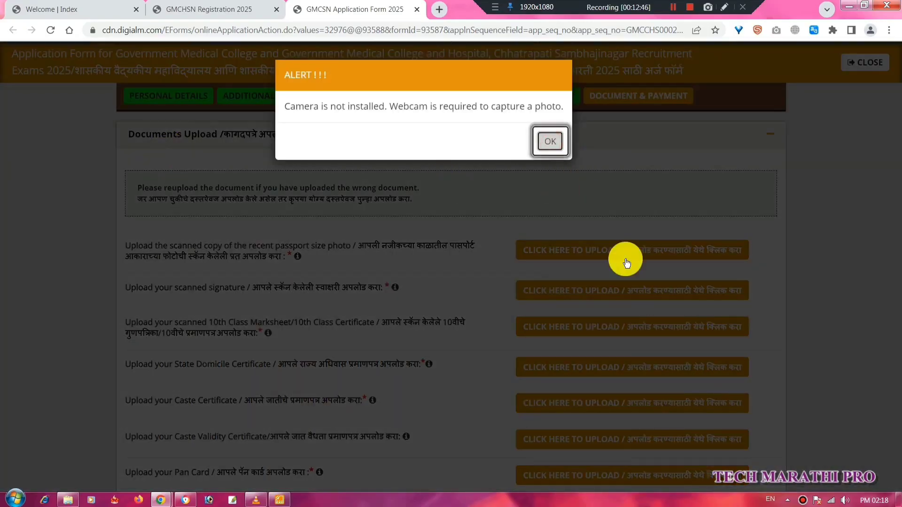
{"action": "left_click", "coordinate": [626, 257]}
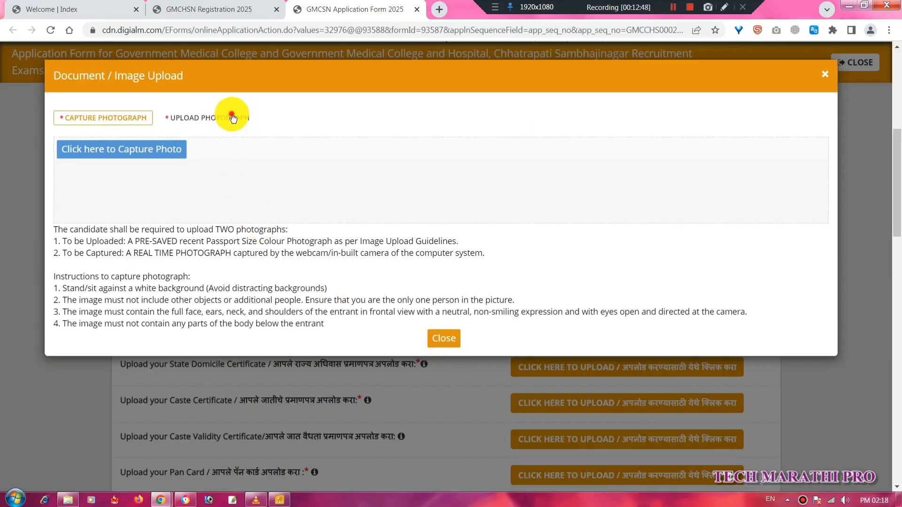
{"action": "left_click", "coordinate": [233, 117]}
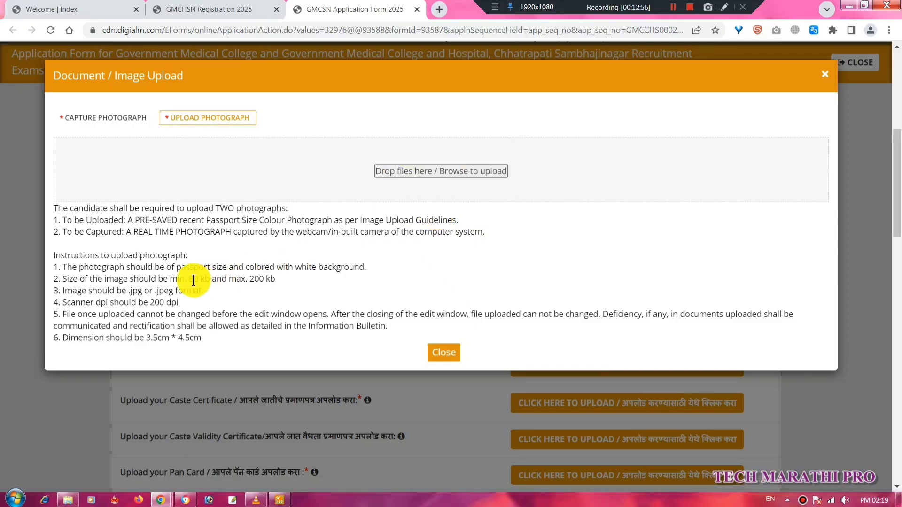
Upload the saved photo meeting 80–200 kb, 200 dpi and 3.5cm × 4.5cm requirements.
{"action": "left_click_drag", "start_coordinate": [191, 279], "coordinate": [287, 281]}
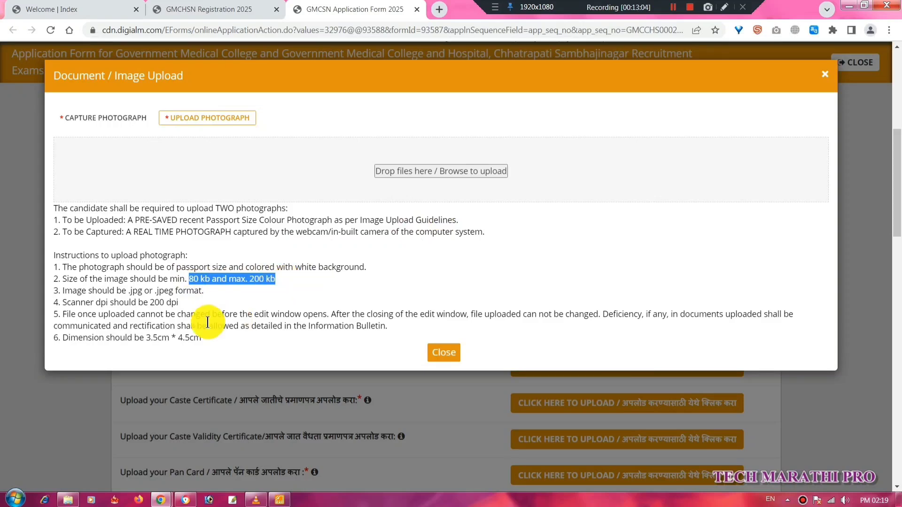
{"action": "left_click_drag", "start_coordinate": [101, 302], "coordinate": [191, 307]}
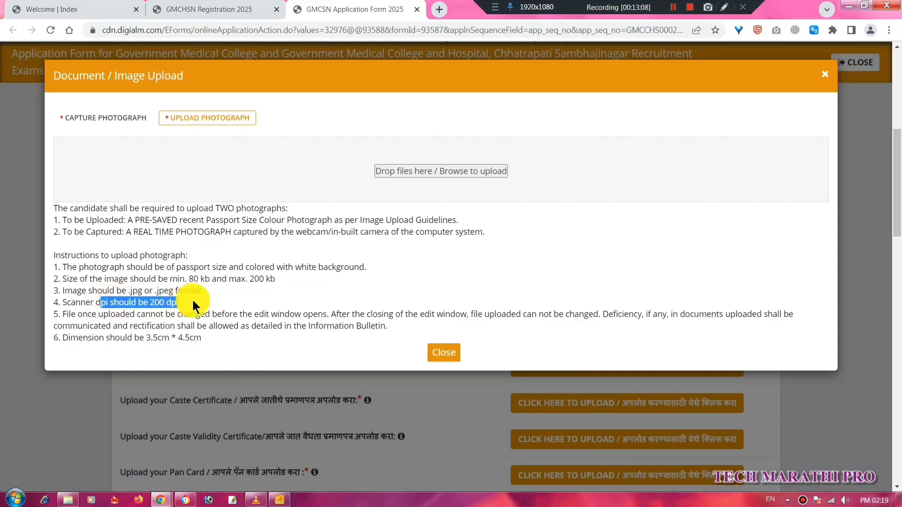
{"action": "double_click", "coordinate": [108, 337]}
{"action": "left_click_drag", "start_coordinate": [159, 337], "coordinate": [230, 339]}
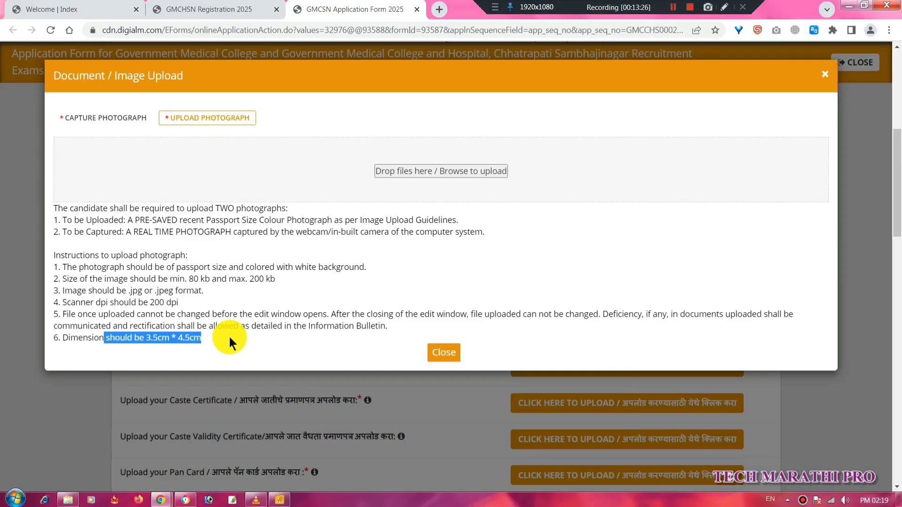
{"action": "left_click", "coordinate": [677, 12]}
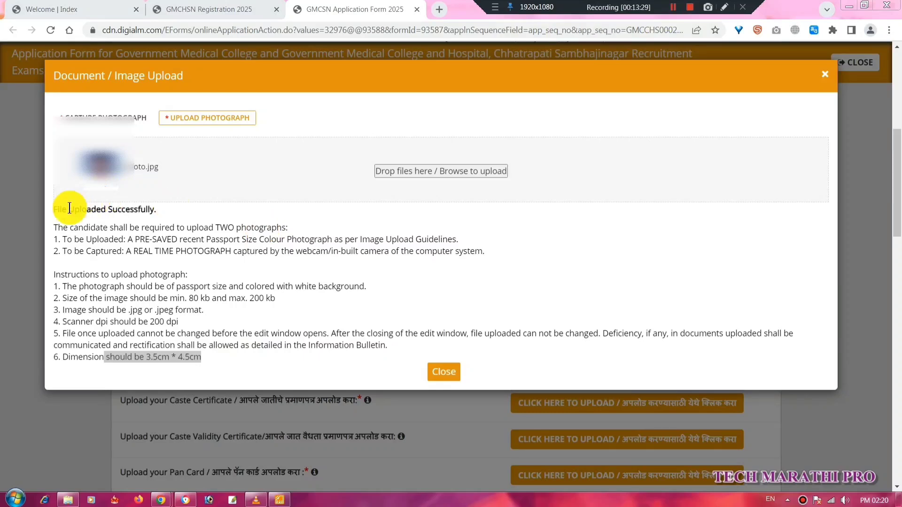
{"action": "left_click", "coordinate": [61, 209]}
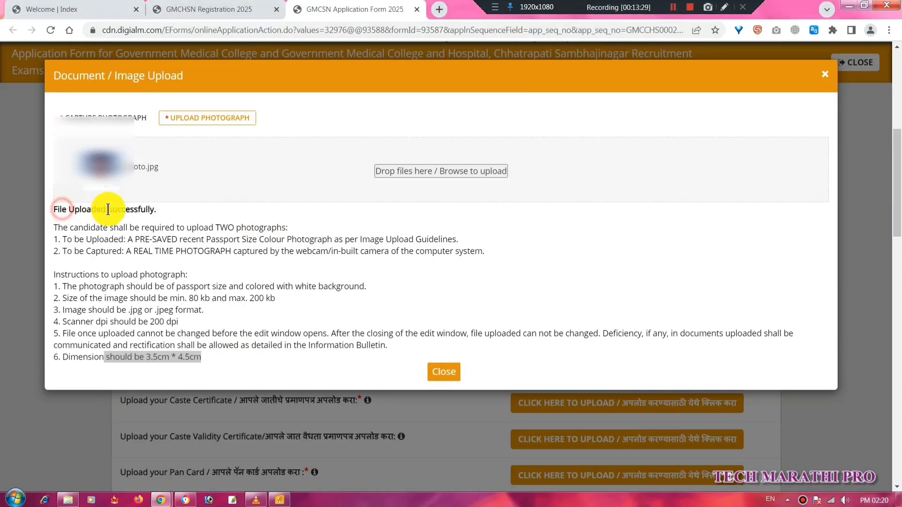
{"action": "left_click_drag", "start_coordinate": [108, 209], "coordinate": [163, 209]}
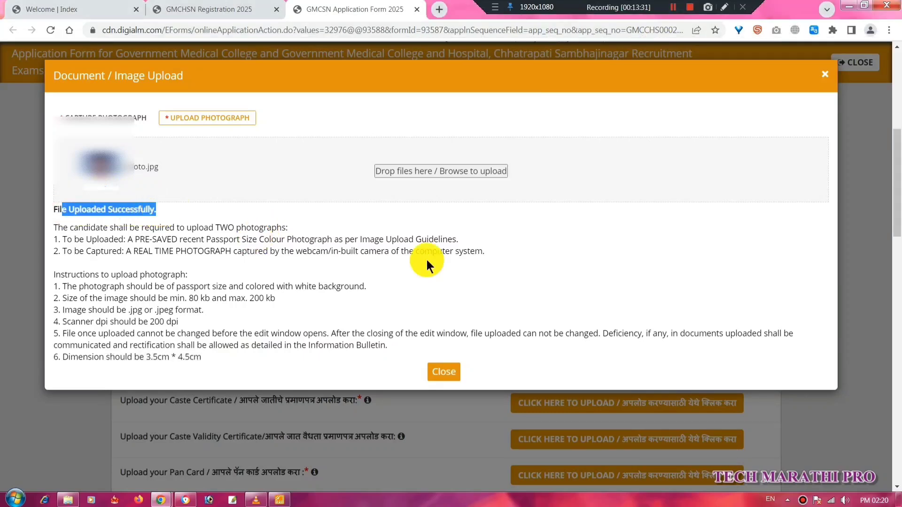
Close the photo dialog, then upload the scanned signature file to the signature row.
{"action": "left_click", "coordinate": [446, 372]}
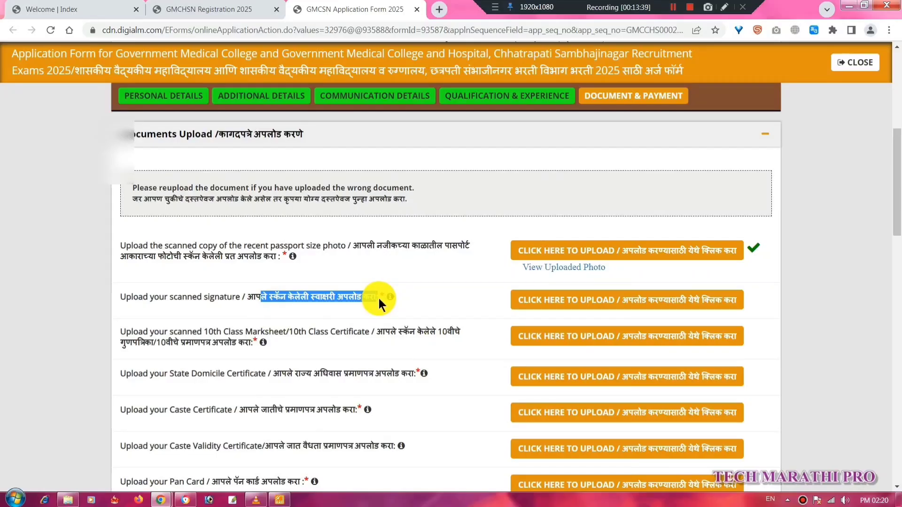
{"action": "left_click", "coordinate": [613, 303]}
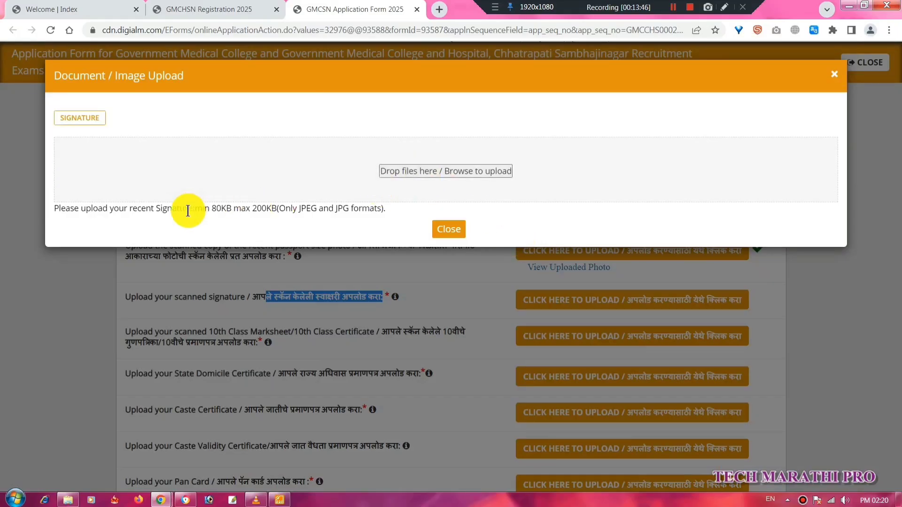
{"action": "left_click_drag", "start_coordinate": [185, 210], "coordinate": [384, 212]}
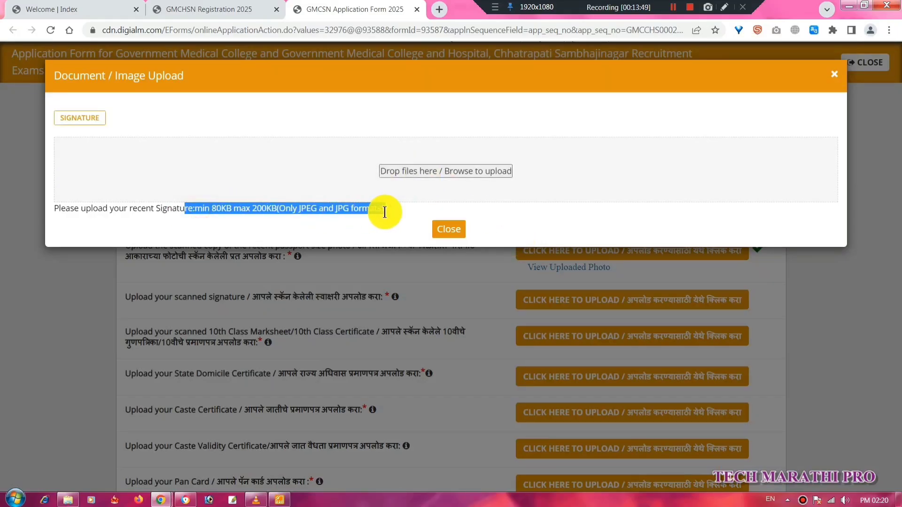
{"action": "left_click", "coordinate": [672, 7]}
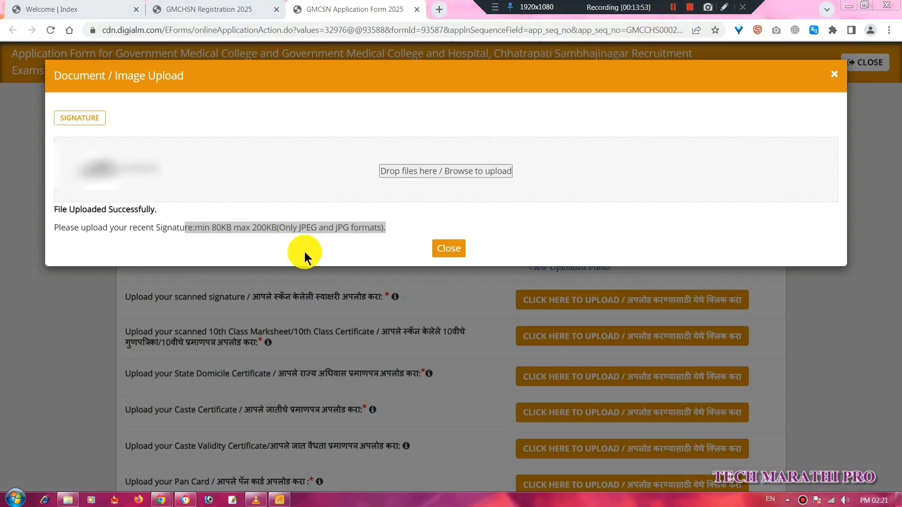
{"action": "left_click_drag", "start_coordinate": [92, 211], "coordinate": [170, 212]}
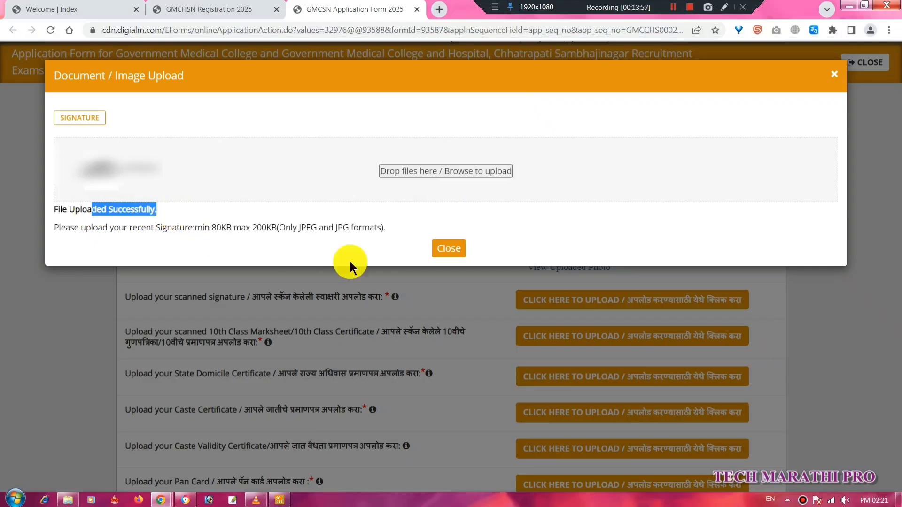
{"action": "left_click", "coordinate": [448, 250]}
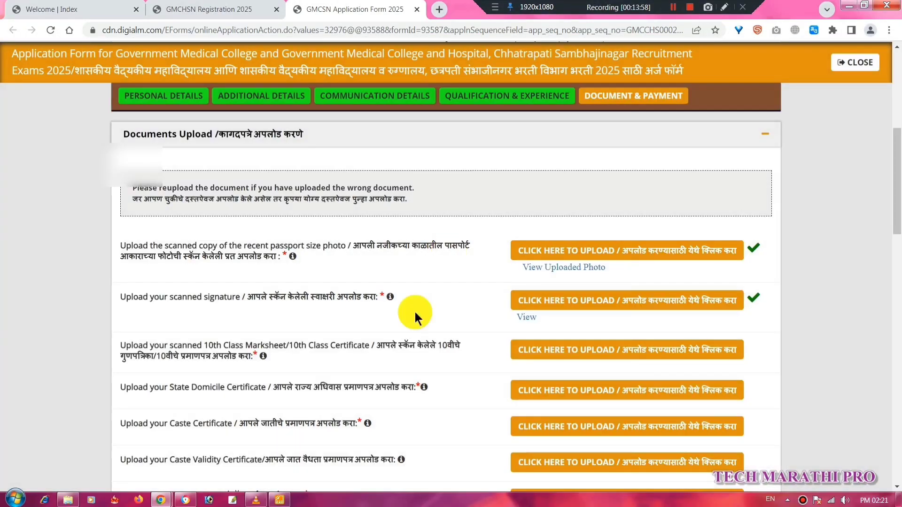
{"action": "scroll", "coordinate": [400, 334], "scroll_direction": "down", "scroll_amount": 2}
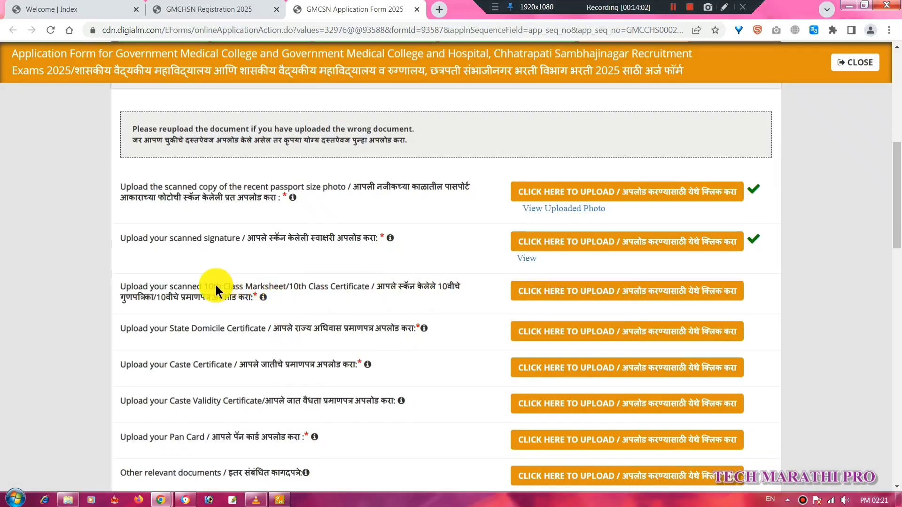
{"action": "left_click_drag", "start_coordinate": [216, 286], "coordinate": [309, 286]}
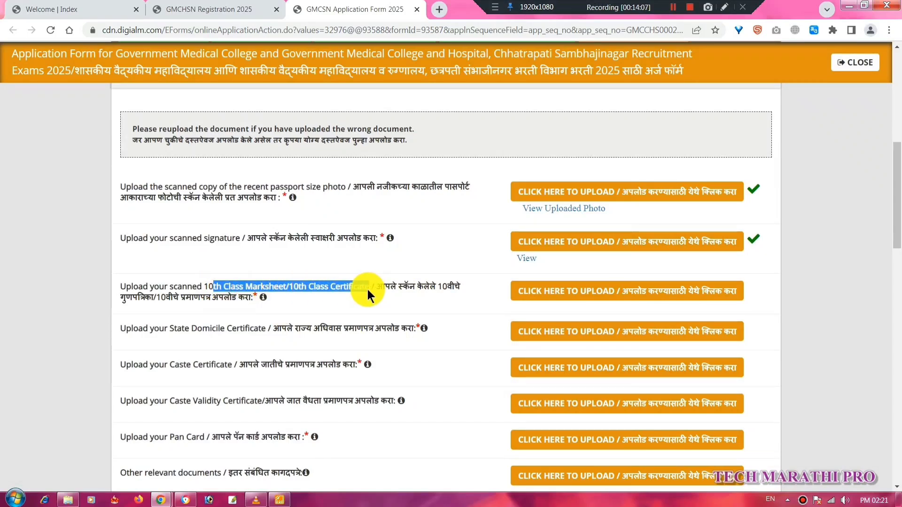
{"action": "left_click", "coordinate": [343, 309]}
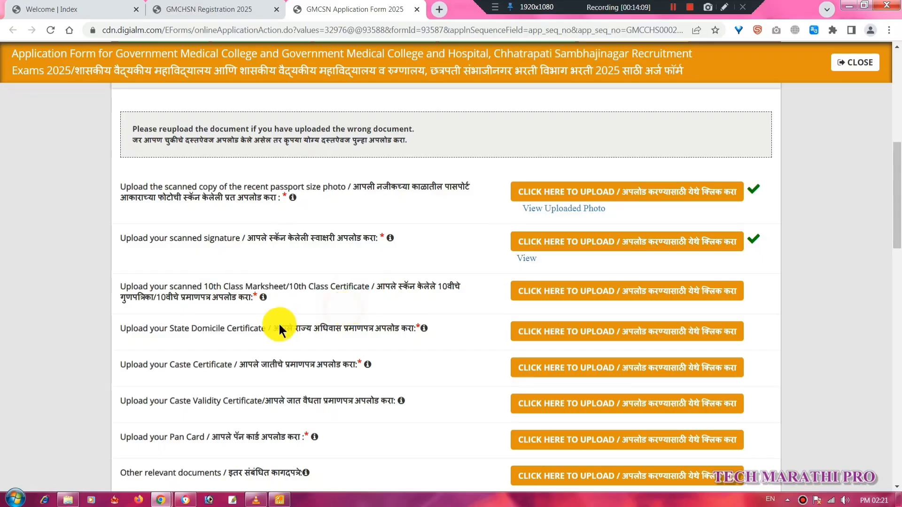
{"action": "left_click_drag", "start_coordinate": [325, 328], "coordinate": [395, 330]}
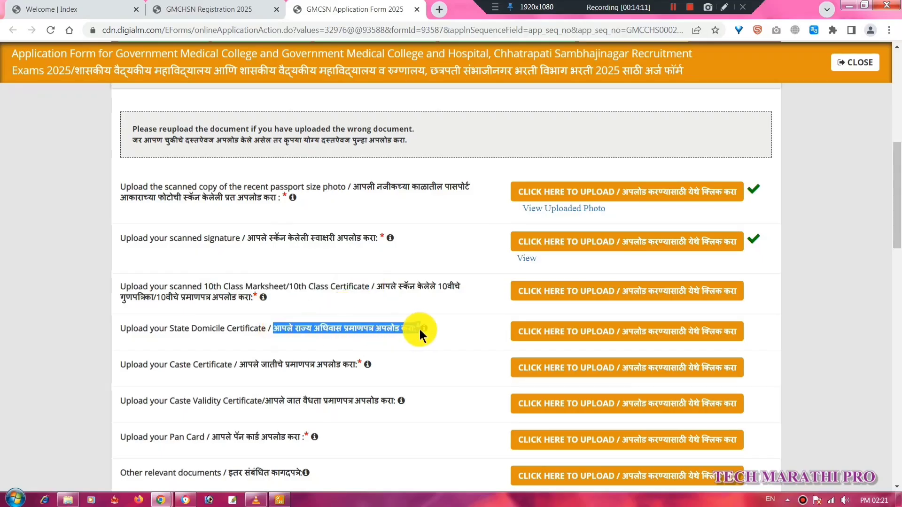
{"action": "left_click_drag", "start_coordinate": [239, 364], "coordinate": [362, 368]}
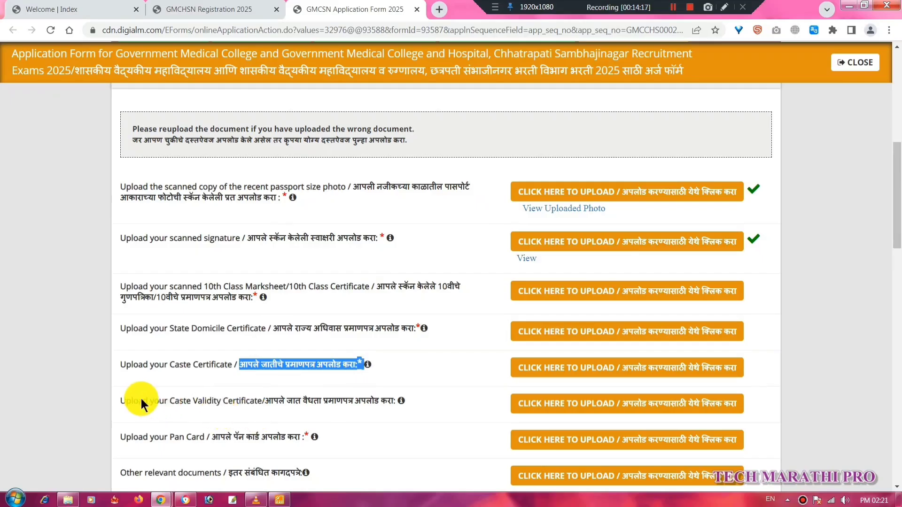
{"action": "left_click_drag", "start_coordinate": [138, 401], "coordinate": [384, 404]}
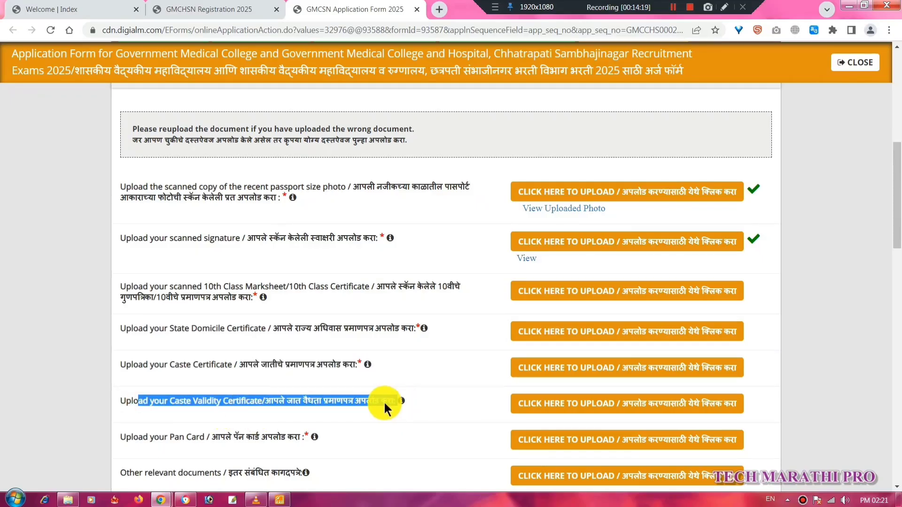
{"action": "scroll", "coordinate": [339, 407], "scroll_direction": "down", "scroll_amount": 2}
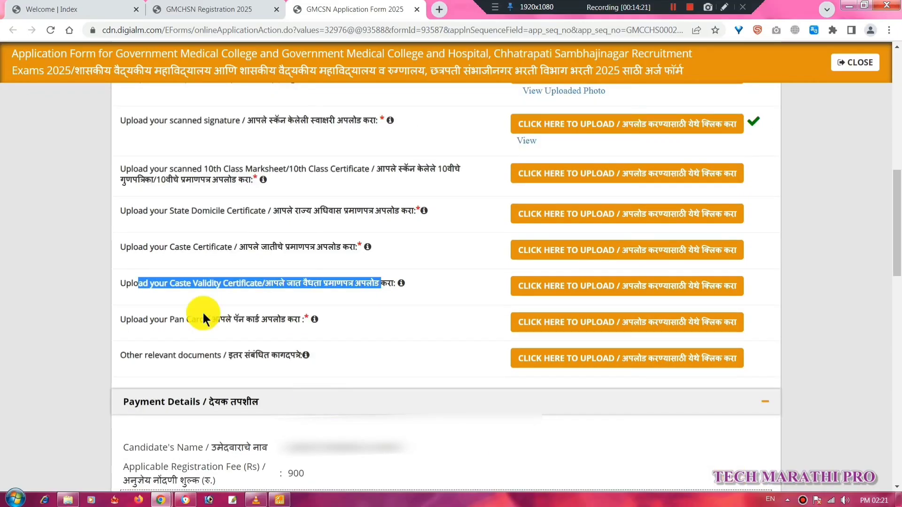
{"action": "left_click_drag", "start_coordinate": [156, 318], "coordinate": [241, 319]}
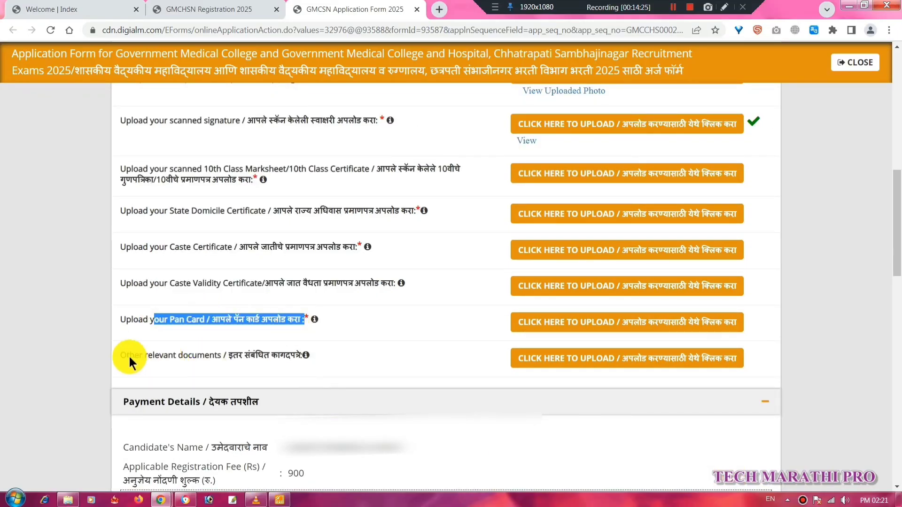
{"action": "left_click_drag", "start_coordinate": [130, 356], "coordinate": [309, 360]}
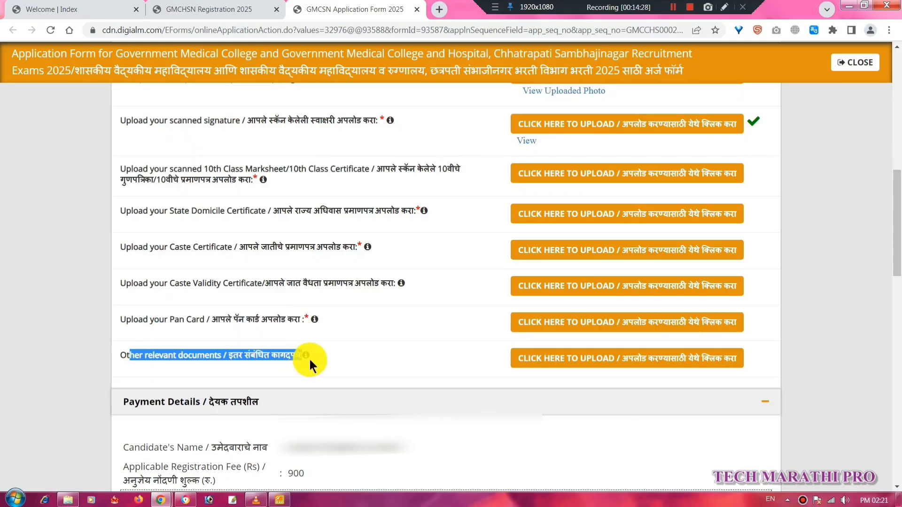
Tick the first four declaration checkboxes on the application form.
{"action": "left_click", "coordinate": [673, 6]}
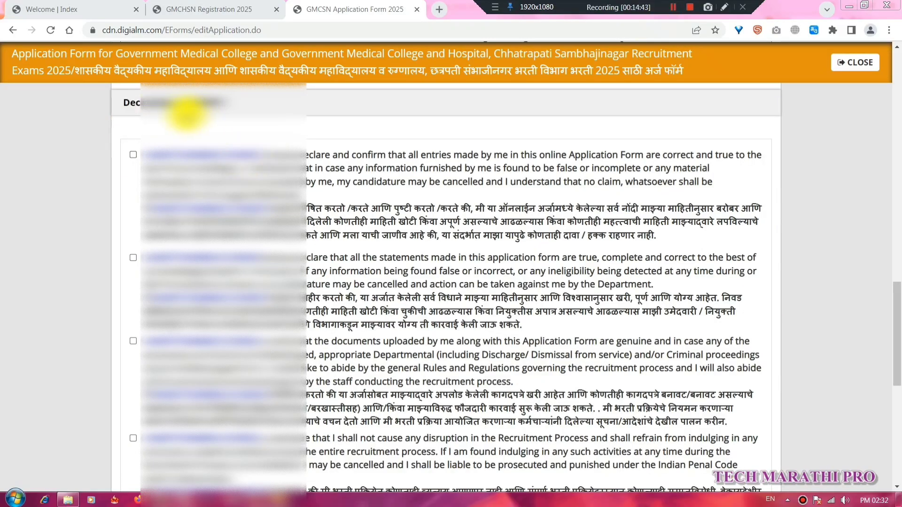
{"action": "left_click", "coordinate": [132, 156]}
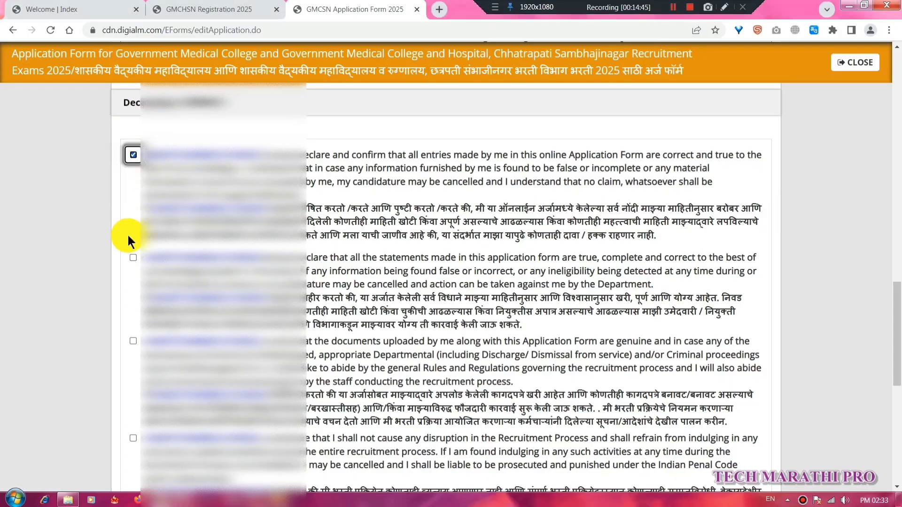
{"action": "left_click", "coordinate": [134, 258]}
{"action": "left_click", "coordinate": [134, 342]}
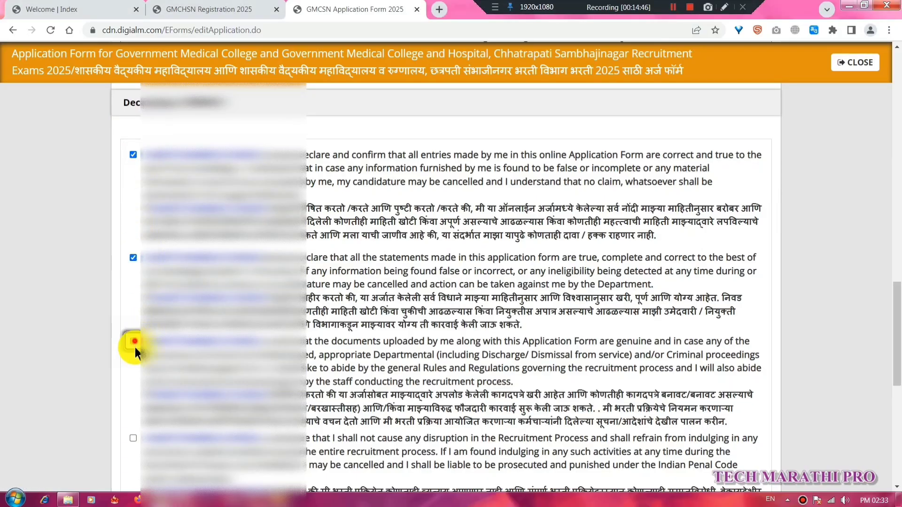
{"action": "left_click", "coordinate": [134, 438]}
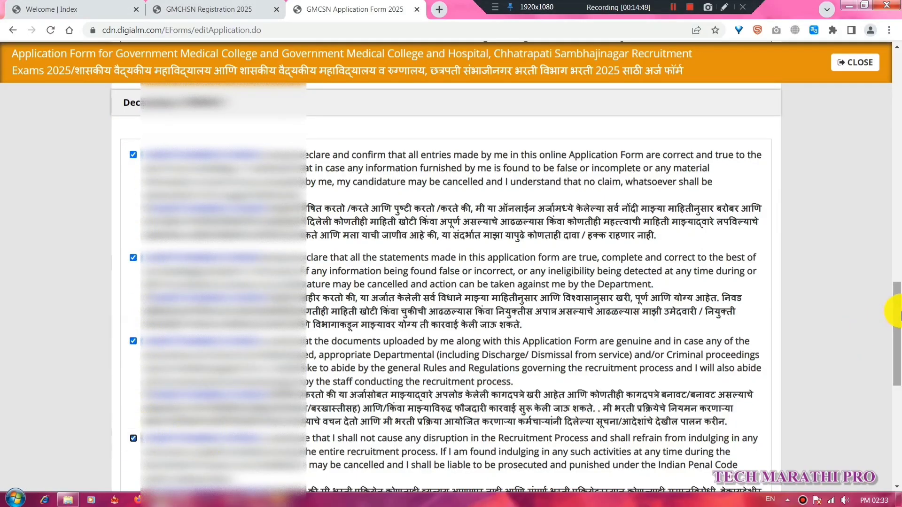
Tick the remaining declarations: no canvassing, eligibility, supporting documents, and the final statement.
{"action": "left_click_drag", "start_coordinate": [899, 315], "coordinate": [898, 383]}
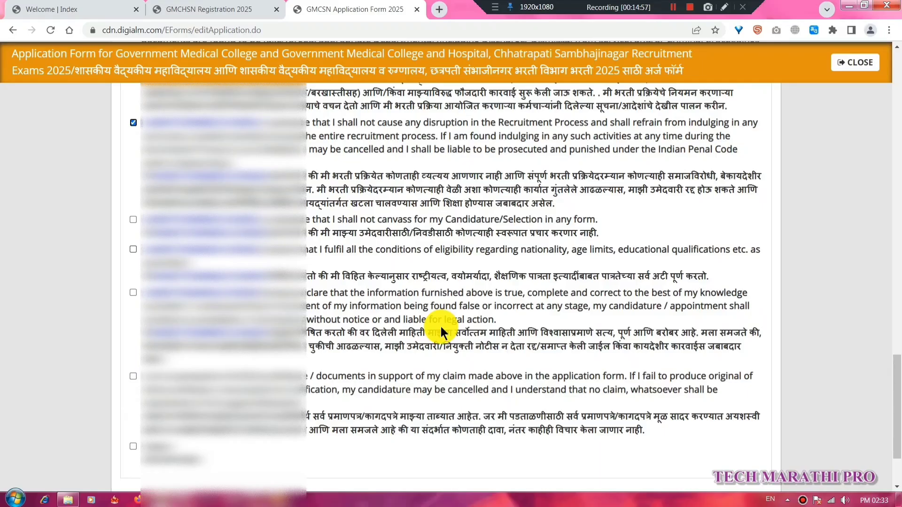
{"action": "left_click_drag", "start_coordinate": [890, 413], "coordinate": [898, 427]}
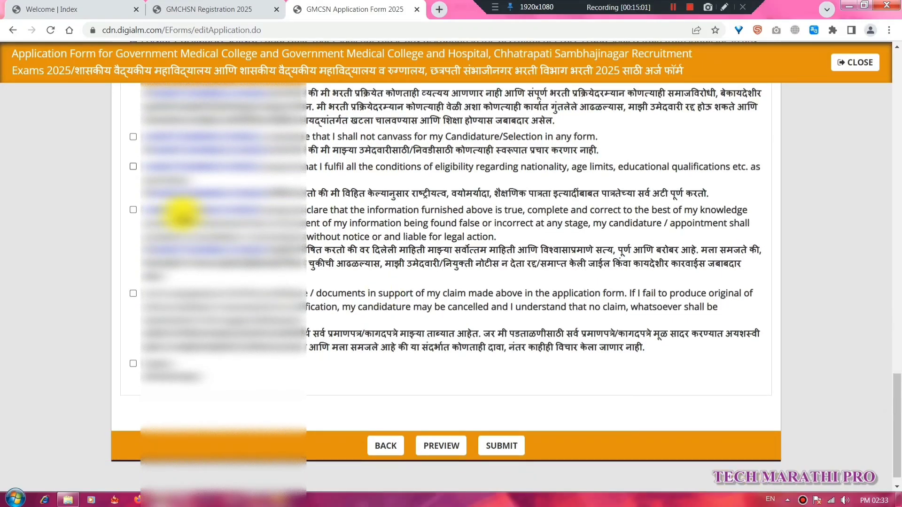
{"action": "left_click", "coordinate": [133, 166]}
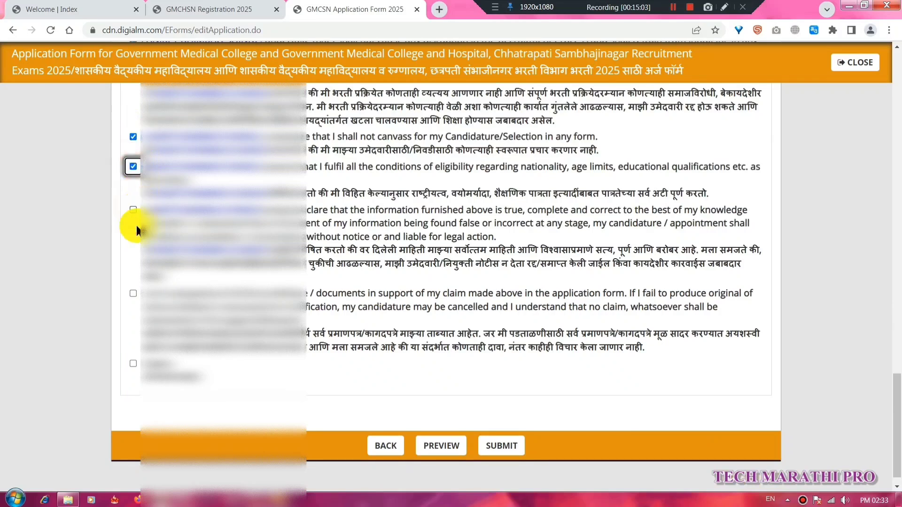
{"action": "left_click", "coordinate": [133, 209]}
{"action": "left_click", "coordinate": [134, 293]}
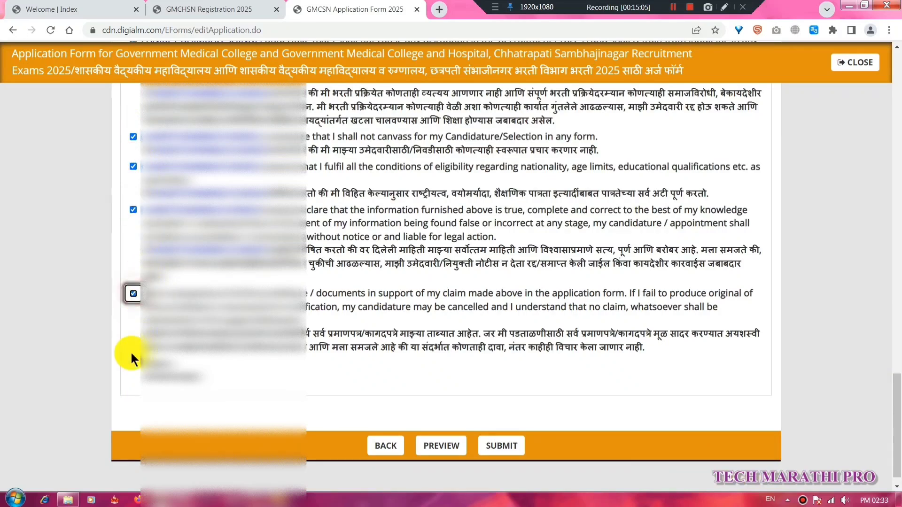
{"action": "left_click", "coordinate": [141, 367]}
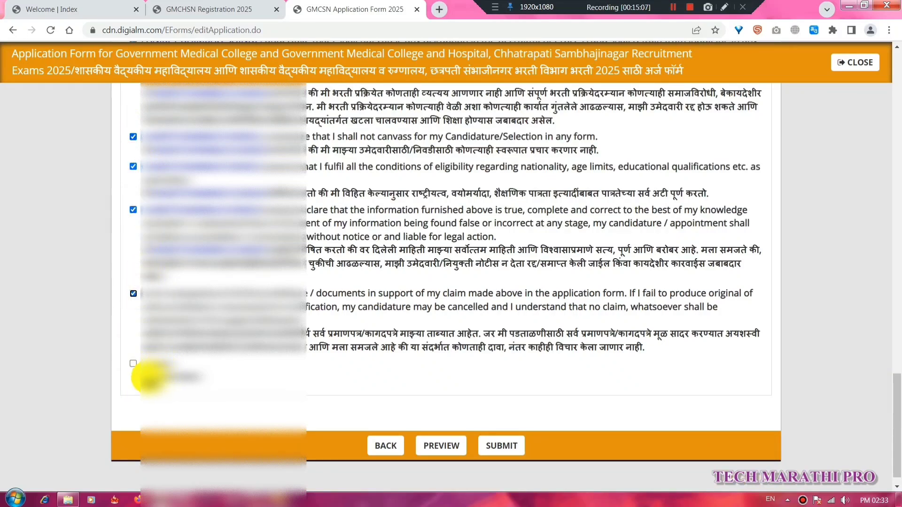
{"action": "left_click", "coordinate": [134, 364]}
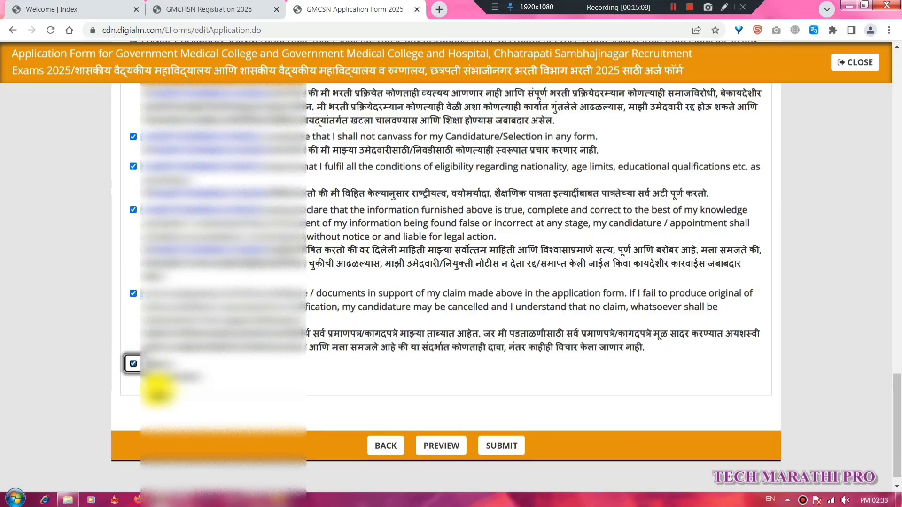
{"action": "left_click", "coordinate": [450, 447]}
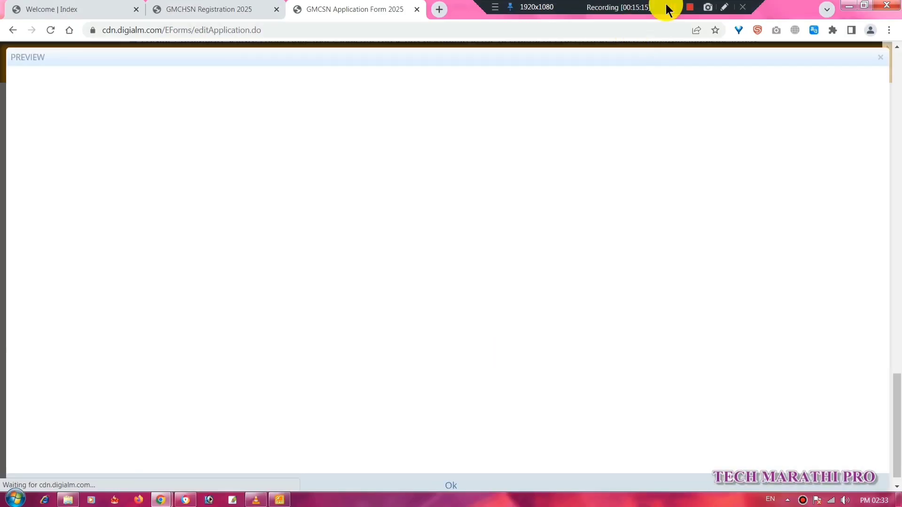
{"action": "left_click", "coordinate": [673, 7]}
{"action": "left_click", "coordinate": [673, 8]}
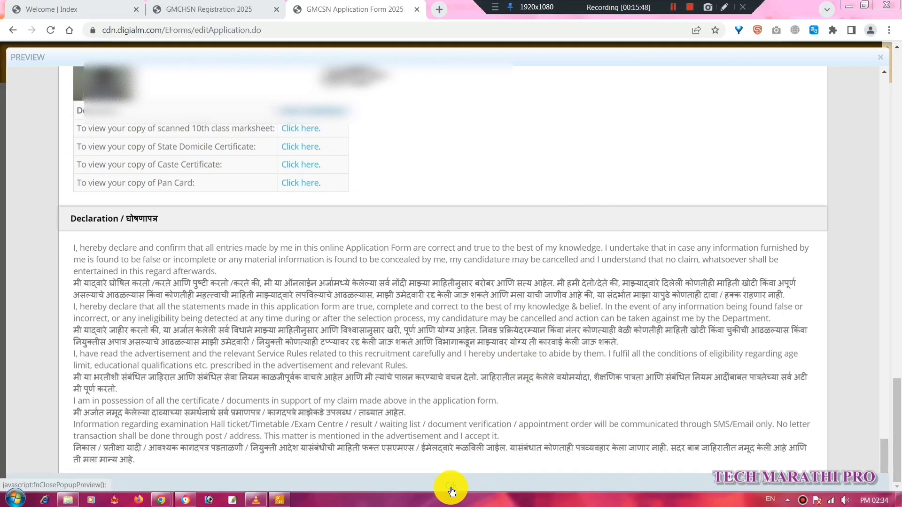
{"action": "left_click", "coordinate": [451, 488]}
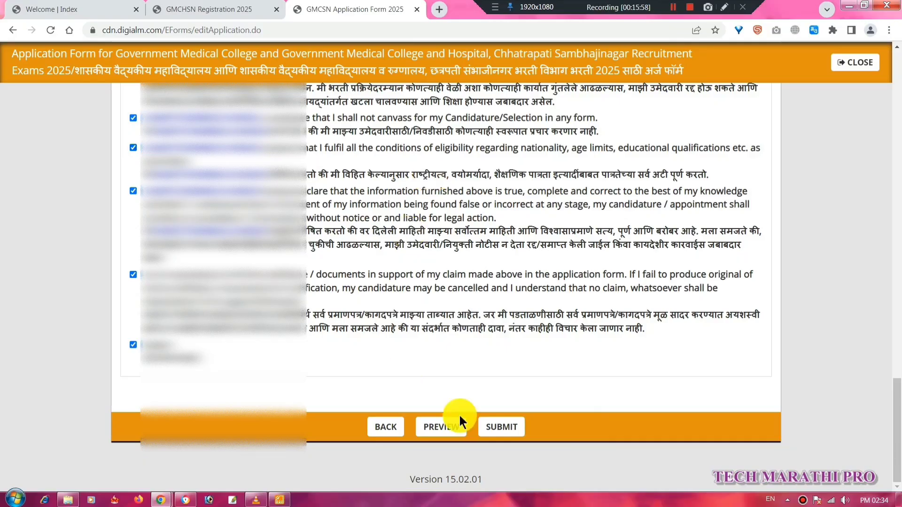
Submit the completed application to reach the BillDesk payment page for 900.00.
{"action": "left_click", "coordinate": [503, 431]}
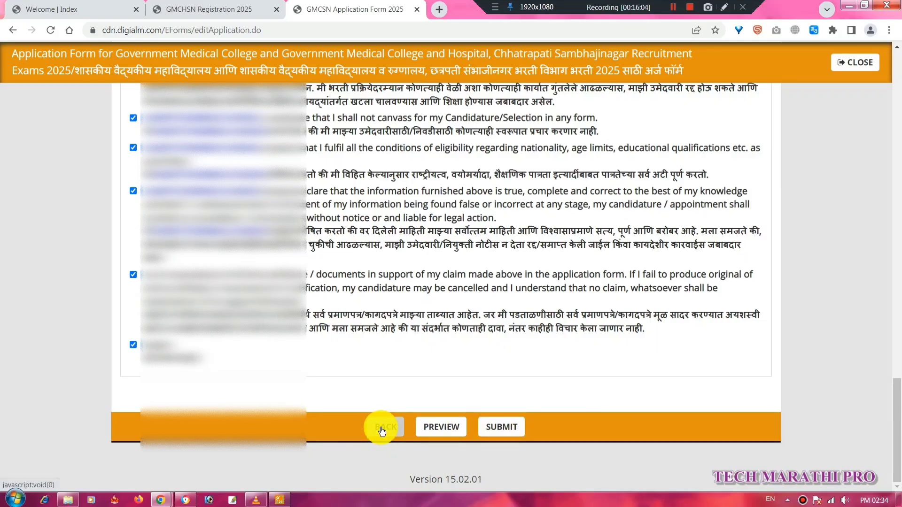
{"action": "left_click", "coordinate": [517, 431]}
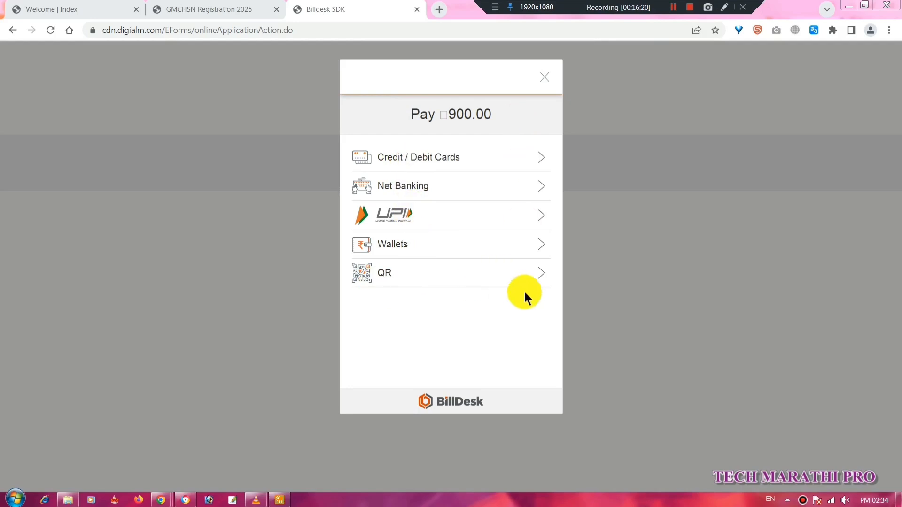
Choose QR payment with BHIM UPI as the QR type and generate the 900.00 payment code.
{"action": "left_click", "coordinate": [534, 273]}
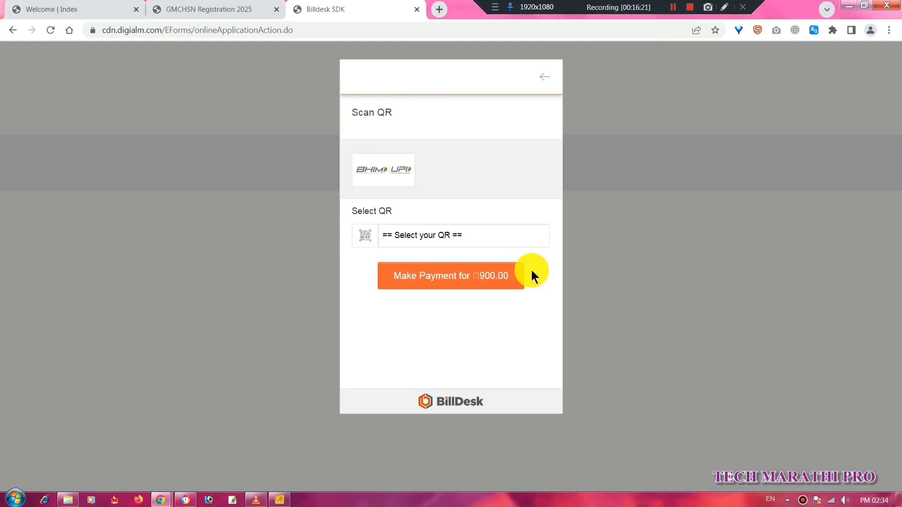
{"action": "left_click", "coordinate": [529, 235]}
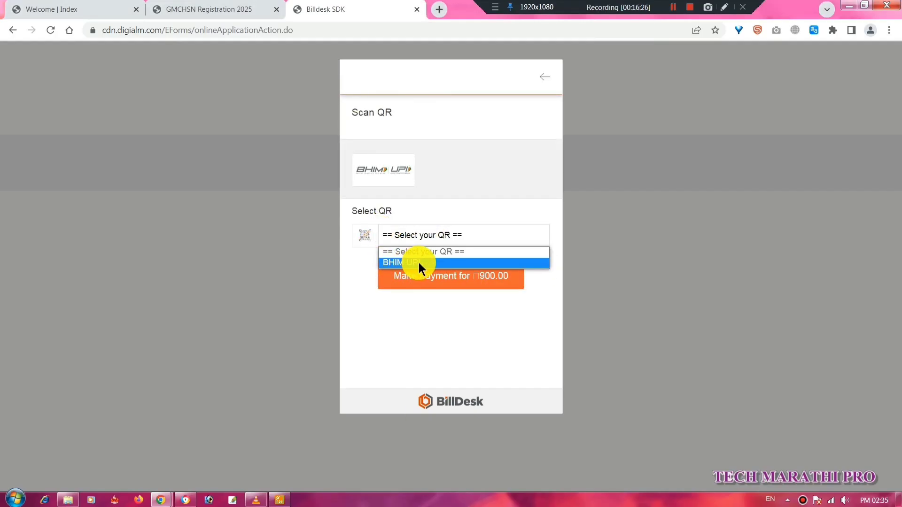
{"action": "left_click", "coordinate": [503, 232]}
{"action": "left_click", "coordinate": [505, 232]}
{"action": "left_click", "coordinate": [413, 261]}
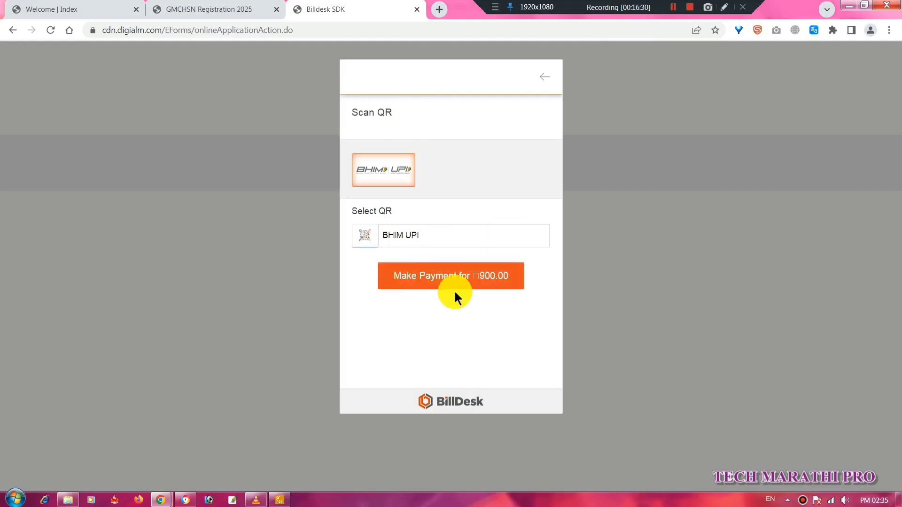
{"action": "left_click", "coordinate": [505, 281]}
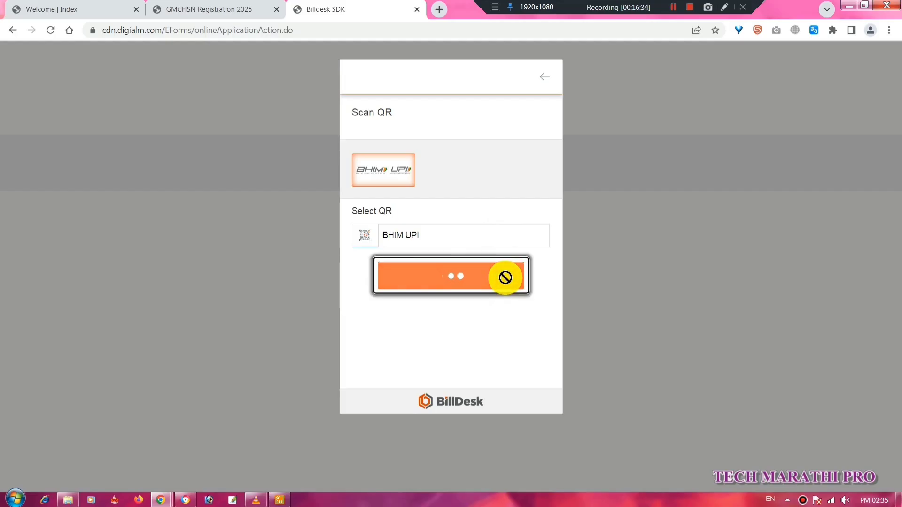